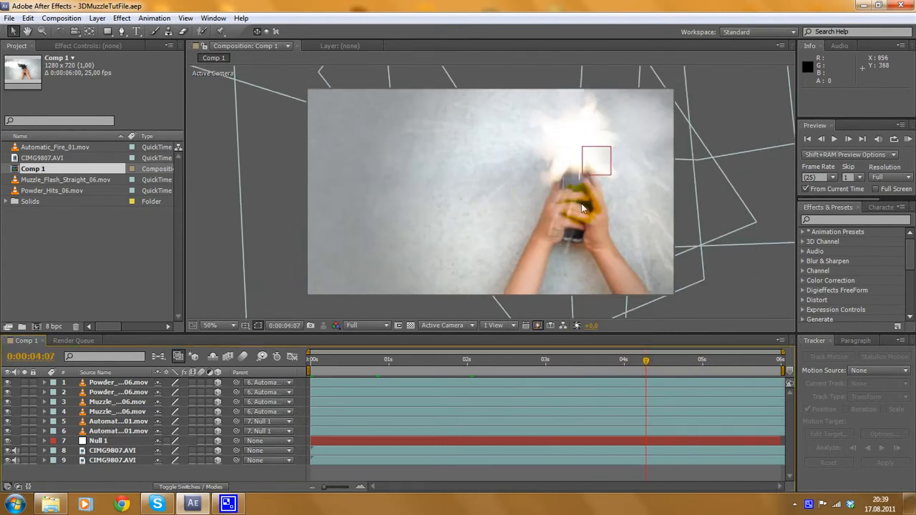
Scrub through the finished muzzle flash composition to examine how the flashes follow the moving gun.
{"action": "left_click_drag", "start_coordinate": [653, 357], "coordinate": [373, 359]}
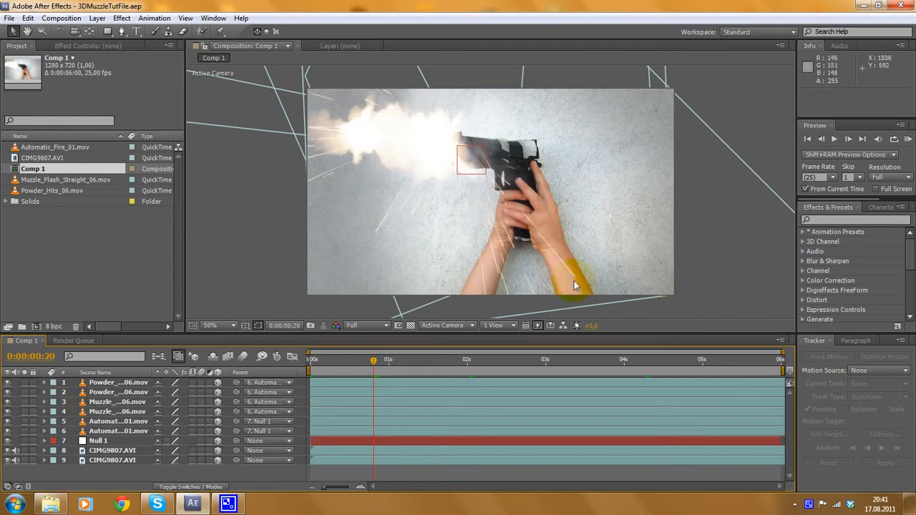
{"action": "left_click_drag", "start_coordinate": [379, 366], "coordinate": [461, 361]}
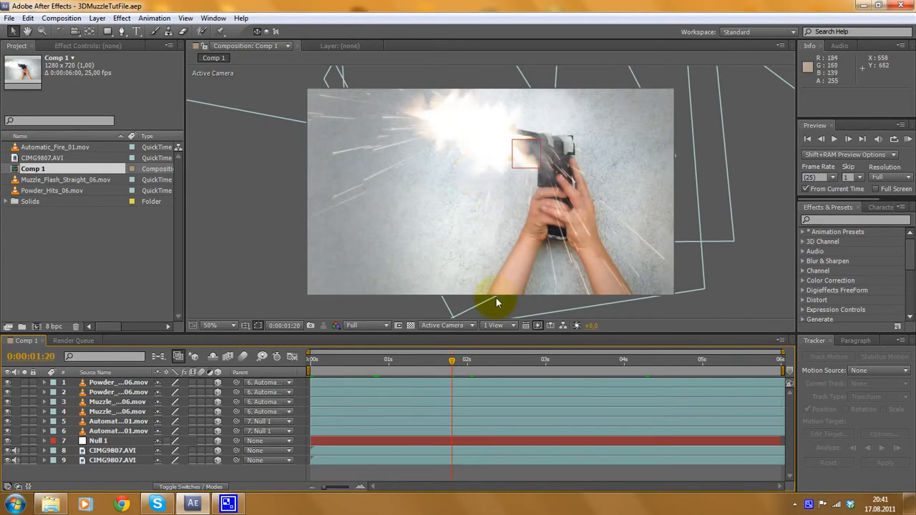
{"action": "left_click_drag", "start_coordinate": [452, 363], "coordinate": [611, 363]}
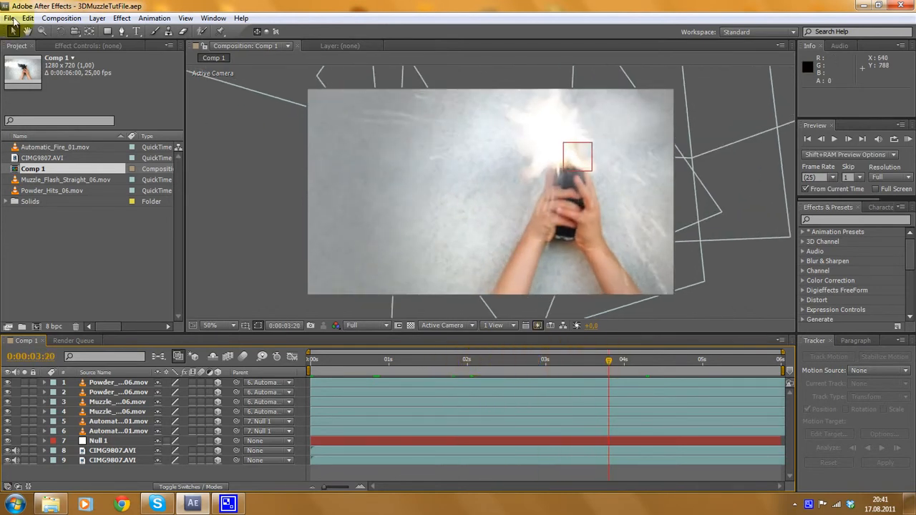
Start a new empty project.
{"action": "left_click", "coordinate": [10, 19]}
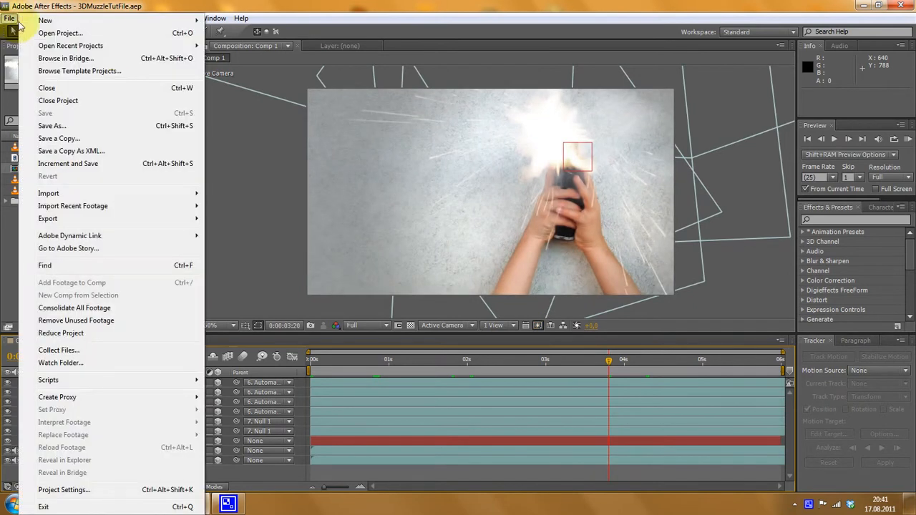
{"action": "mouse_move", "coordinate": [143, 20]}
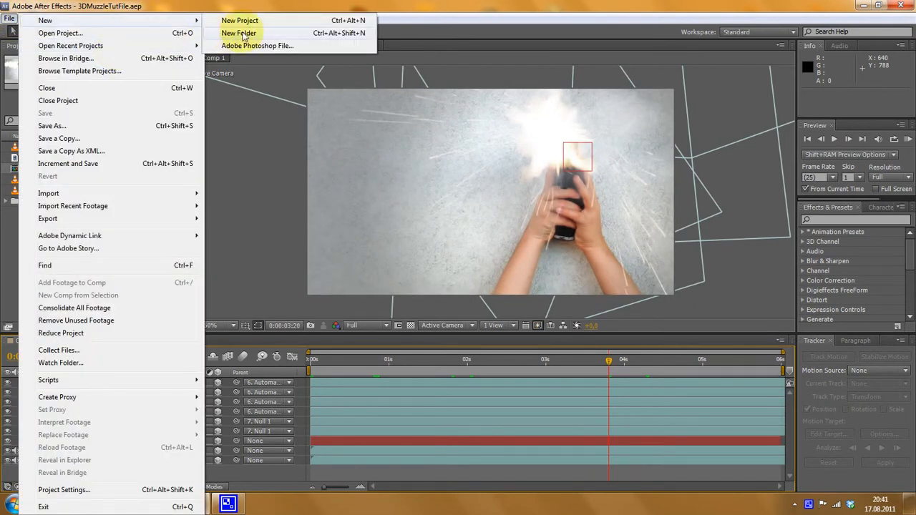
{"action": "left_click", "coordinate": [245, 21]}
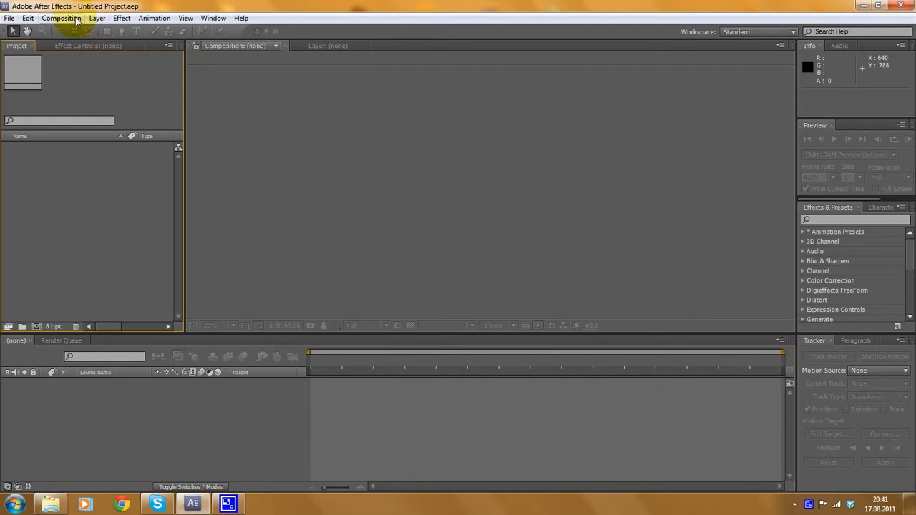
Create the composition Comp 1 with the HDV/HDTV 720 25 preset, 1280 x 720 px, 25 fps and a 0:00:06:00 duration.
{"action": "left_click", "coordinate": [61, 18]}
{"action": "left_click", "coordinate": [89, 30]}
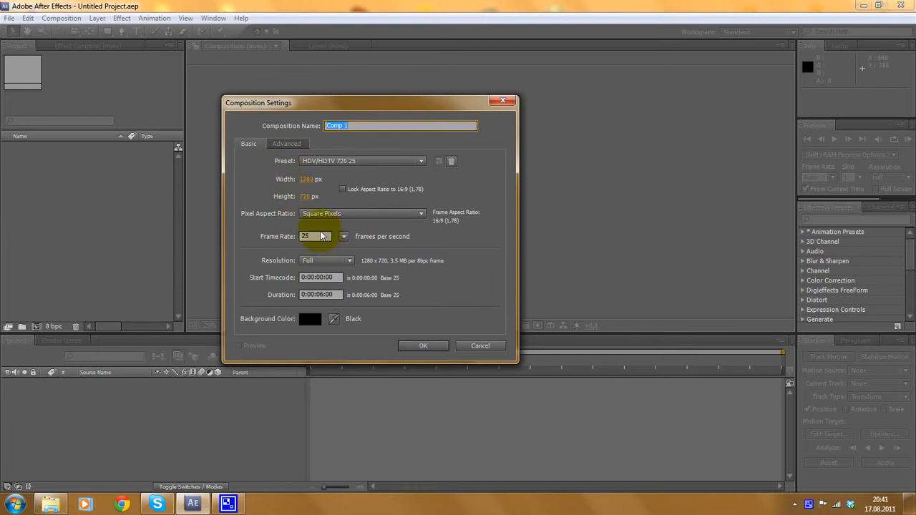
{"action": "left_click", "coordinate": [418, 348]}
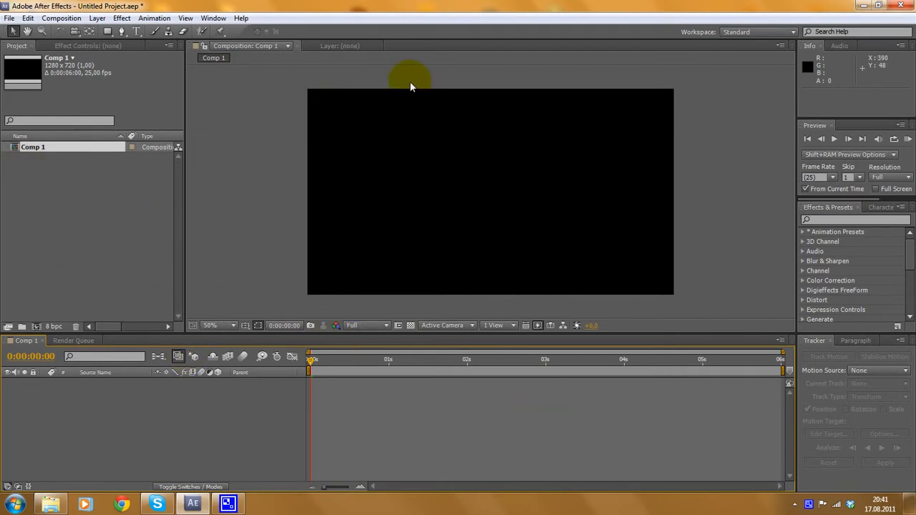
{"action": "left_click", "coordinate": [141, 469]}
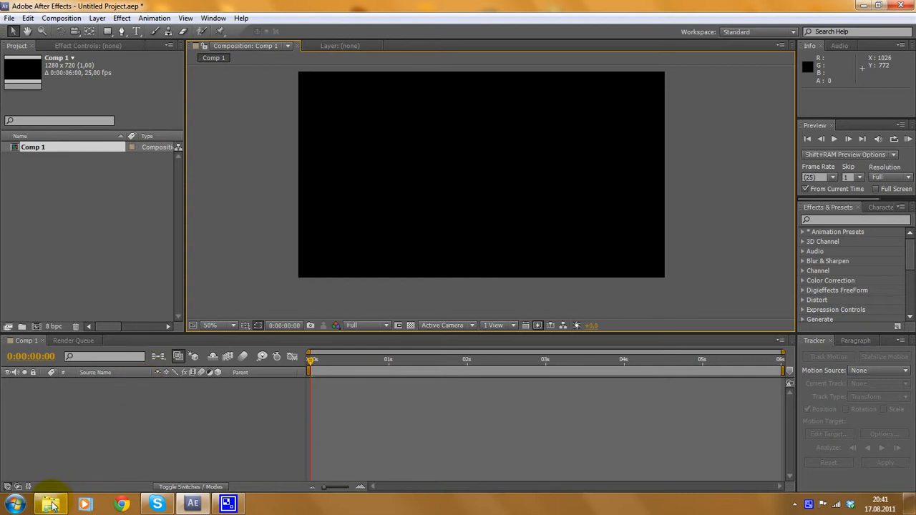
Import the CIMG9807 video from Windows Explorer into the project and add it as a layer to Comp 1.
{"action": "mouse_move", "coordinate": [51, 505]}
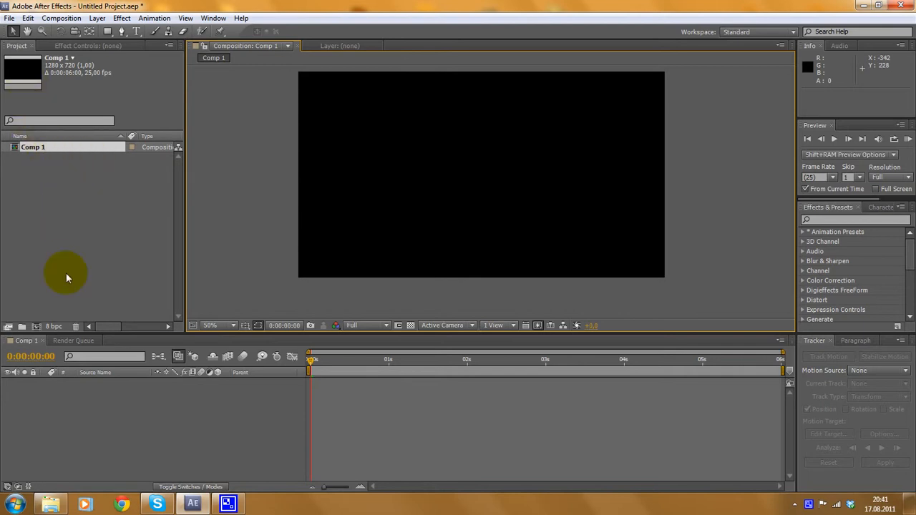
{"action": "left_click", "coordinate": [53, 504]}
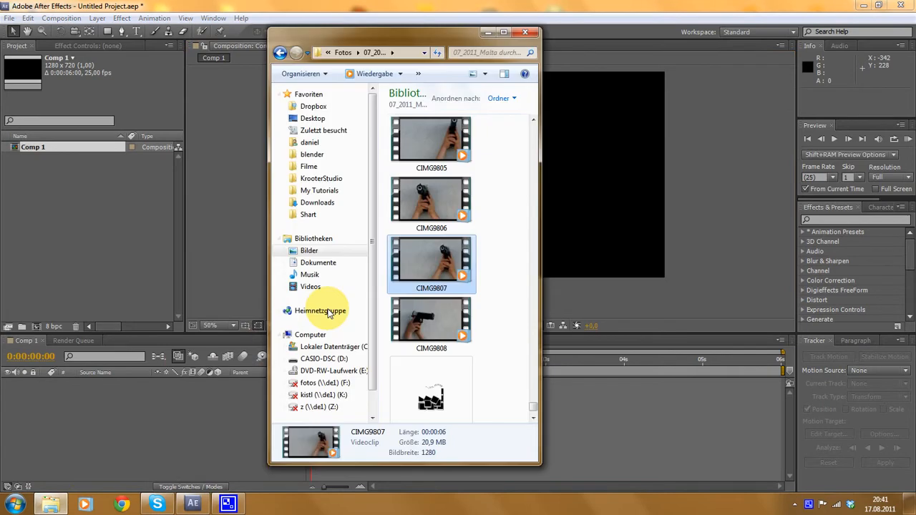
{"action": "left_click_drag", "start_coordinate": [449, 267], "coordinate": [87, 220]}
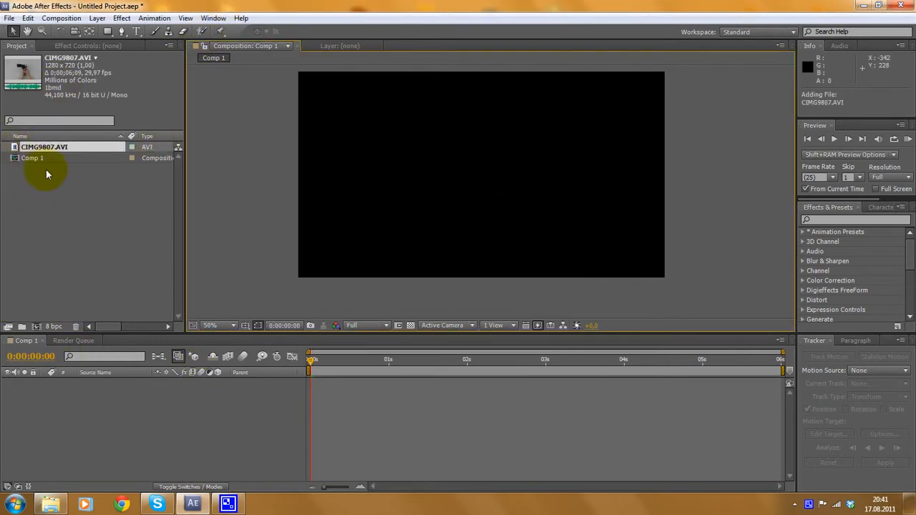
{"action": "left_click", "coordinate": [69, 199]}
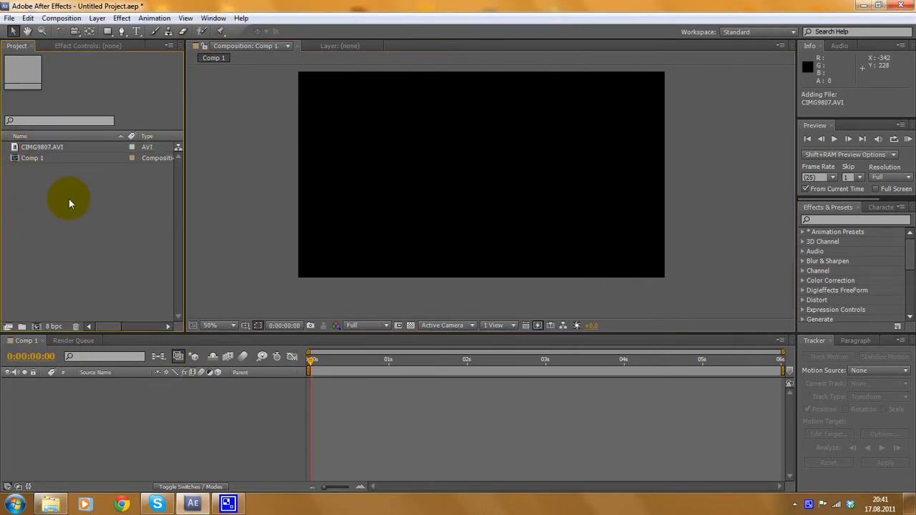
{"action": "left_click", "coordinate": [36, 149]}
{"action": "left_click_drag", "start_coordinate": [35, 149], "coordinate": [74, 474]}
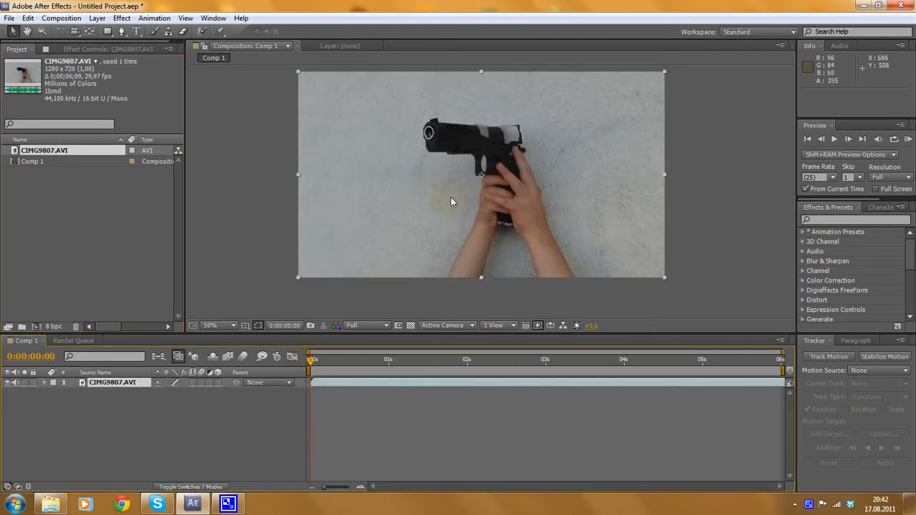
Examine the gun's muzzle up close at the first frame to find a suitable point for motion tracking.
{"action": "left_click_drag", "start_coordinate": [311, 365], "coordinate": [234, 361]}
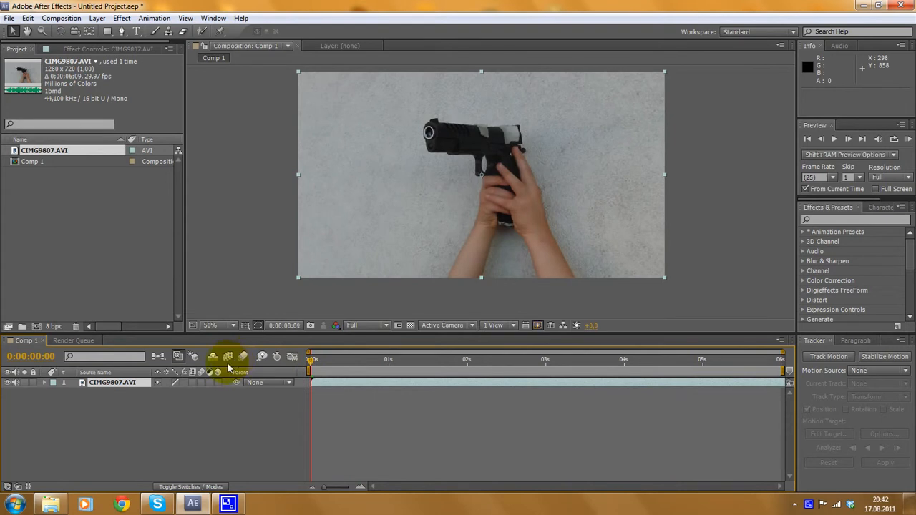
{"action": "scroll", "coordinate": [408, 116], "scroll_direction": "up", "scroll_amount": 2}
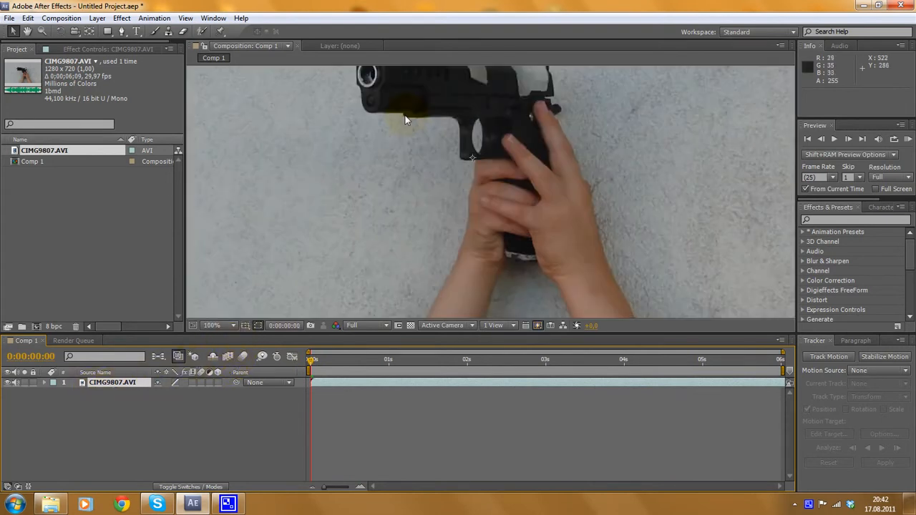
{"action": "scroll", "coordinate": [388, 213], "scroll_direction": "up", "scroll_amount": 1}
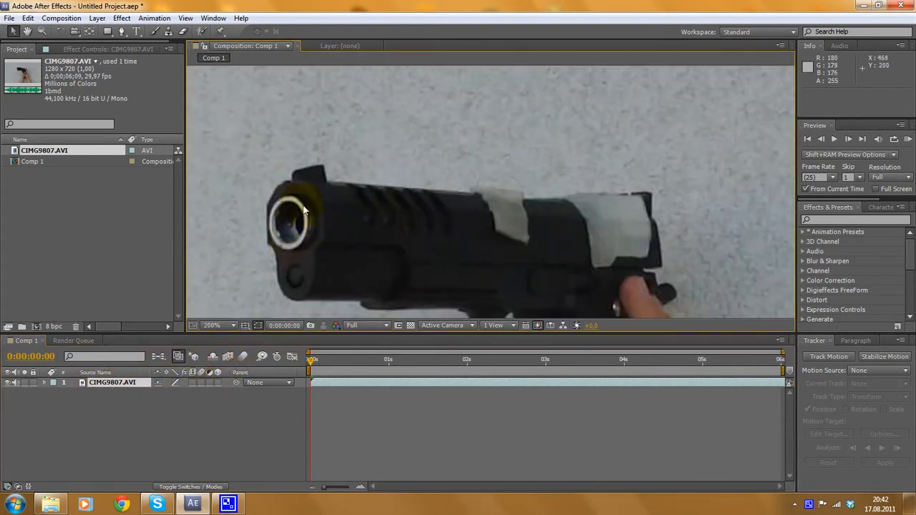
{"action": "scroll", "coordinate": [304, 217], "scroll_direction": "down", "scroll_amount": 2}
{"action": "scroll", "coordinate": [395, 212], "scroll_direction": "down", "scroll_amount": 1}
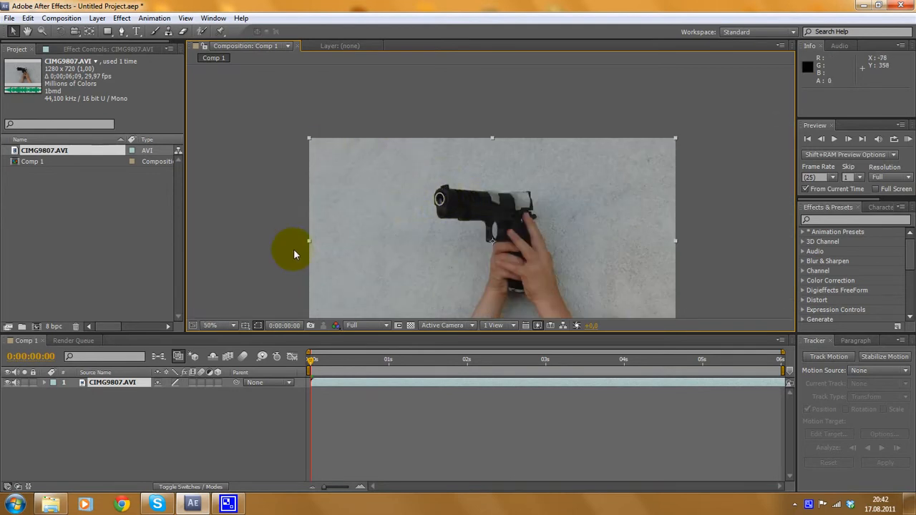
{"action": "scroll", "coordinate": [518, 245], "scroll_direction": "up", "scroll_amount": 1}
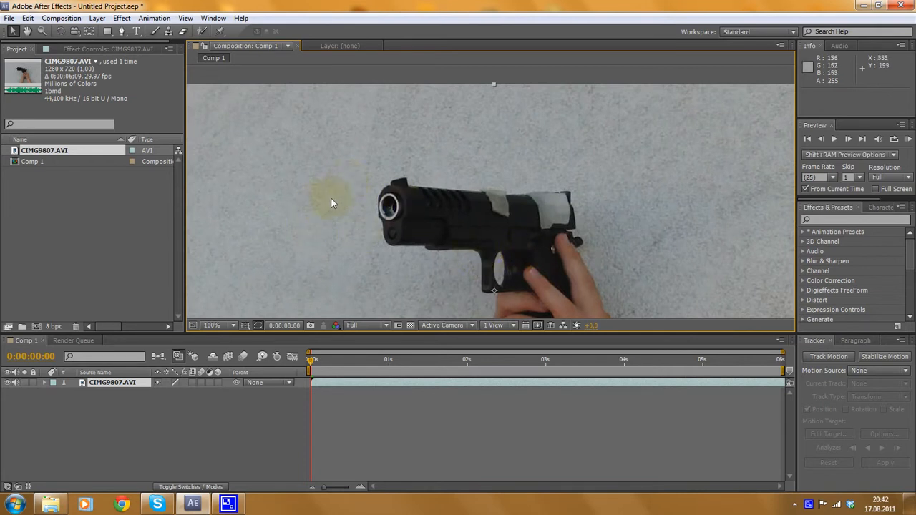
{"action": "scroll", "coordinate": [491, 192], "scroll_direction": "down", "scroll_amount": 1}
{"action": "scroll", "coordinate": [600, 215], "scroll_direction": "up", "scroll_amount": 2}
{"action": "scroll", "coordinate": [582, 195], "scroll_direction": "down", "scroll_amount": 1}
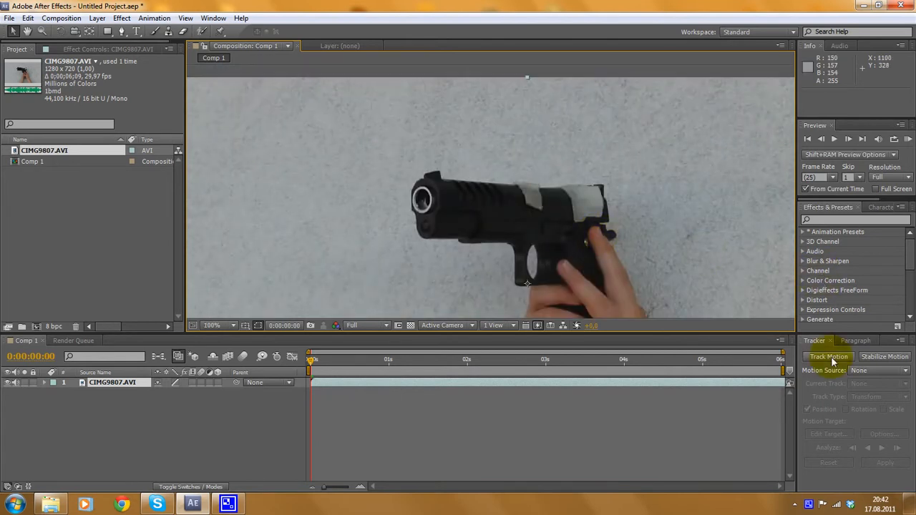
Create a motion tracker on the CIMG9807.AVI layer, compare the composition and layer views, and return to the layer view.
{"action": "left_click", "coordinate": [111, 391]}
{"action": "left_click", "coordinate": [115, 384]}
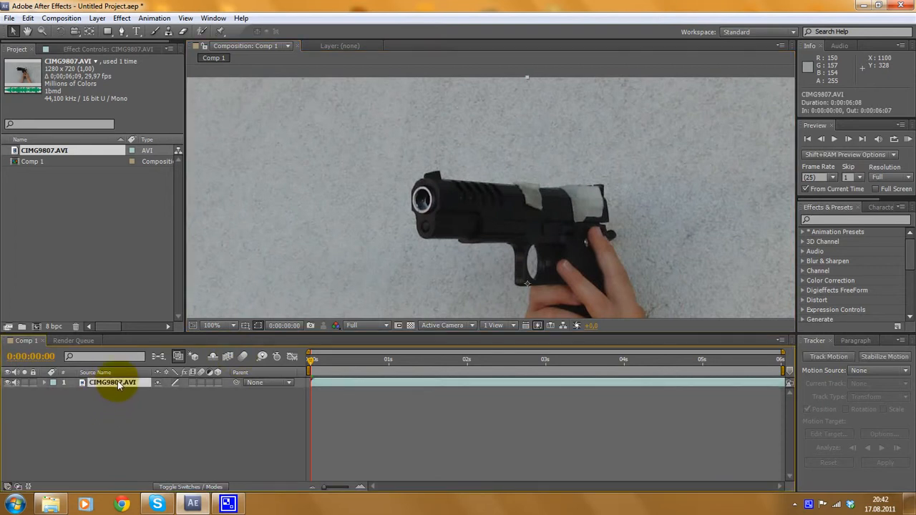
{"action": "left_click", "coordinate": [829, 357]}
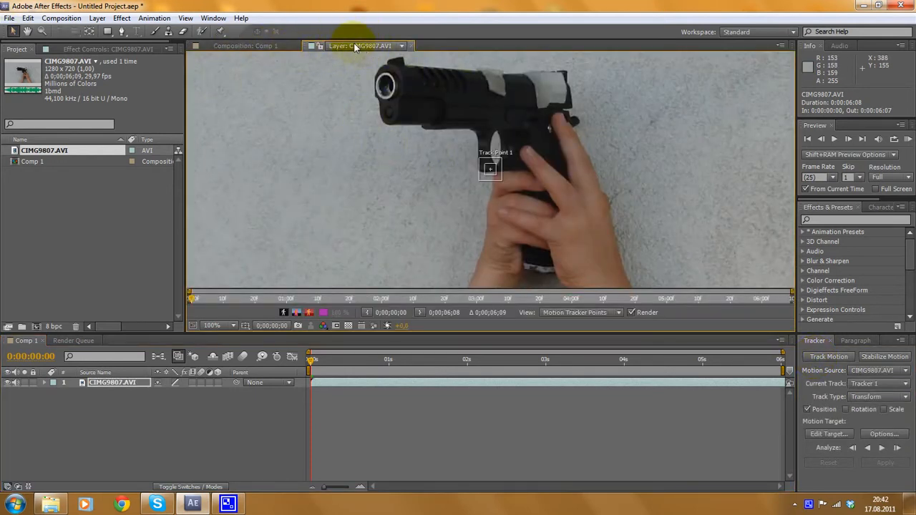
{"action": "left_click", "coordinate": [235, 46]}
{"action": "scroll", "coordinate": [475, 221], "scroll_direction": "down", "scroll_amount": 4}
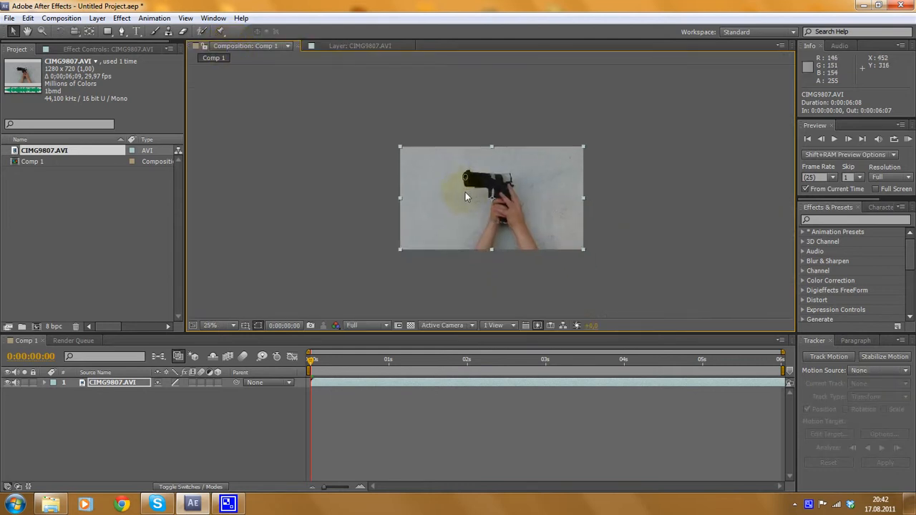
{"action": "scroll", "coordinate": [462, 188], "scroll_direction": "up", "scroll_amount": 3}
{"action": "left_click", "coordinate": [379, 47]}
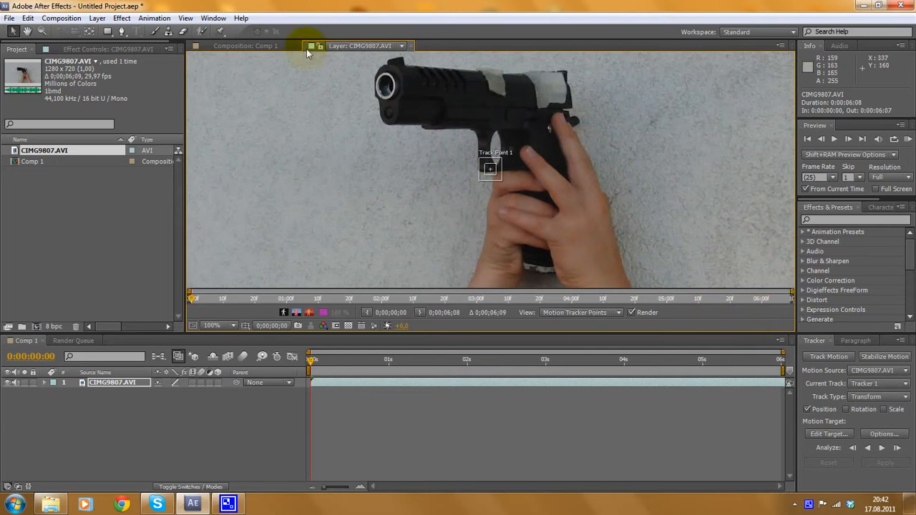
Place Track Point 1 over the gun's muzzle opening and enlarge its feature and search regions around the muzzle ring.
{"action": "scroll", "coordinate": [494, 179], "scroll_direction": "up", "scroll_amount": 1}
{"action": "left_click_drag", "start_coordinate": [494, 181], "coordinate": [416, 141]}
{"action": "left_click_drag", "start_coordinate": [411, 235], "coordinate": [451, 308]}
{"action": "left_click_drag", "start_coordinate": [450, 208], "coordinate": [330, 85]}
{"action": "left_click_drag", "start_coordinate": [330, 110], "coordinate": [351, 172]}
{"action": "scroll", "coordinate": [365, 168], "scroll_direction": "up", "scroll_amount": 2}
{"action": "left_click_drag", "start_coordinate": [510, 190], "coordinate": [530, 214]}
{"action": "scroll", "coordinate": [455, 182], "scroll_direction": "down", "scroll_amount": 1}
{"action": "scroll", "coordinate": [493, 170], "scroll_direction": "down", "scroll_amount": 1}
{"action": "mouse_move", "coordinate": [497, 184]}
{"action": "left_mouse_down"}
{"action": "mouse_move", "coordinate": [509, 197]}
{"action": "mouse_move", "coordinate": [504, 191]}
{"action": "left_mouse_up"}
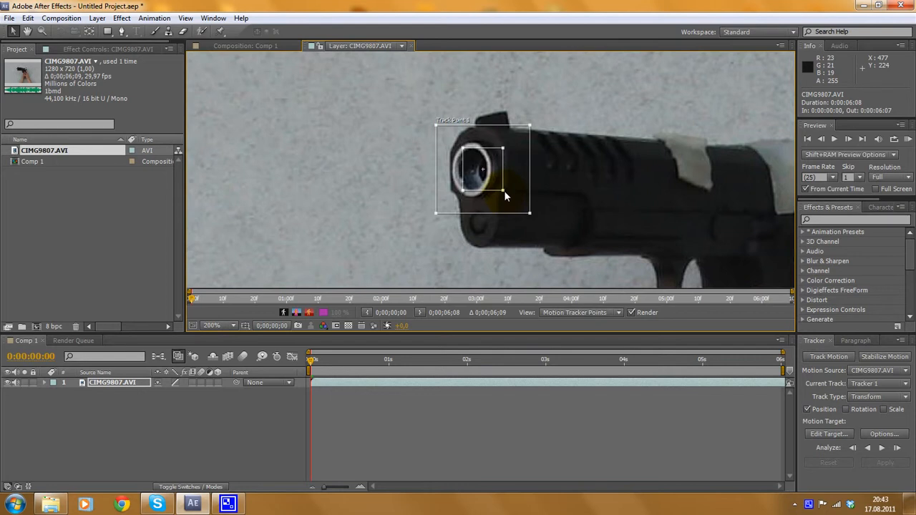
Analyze the muzzle's position track forward from the first frame to the end of the clip.
{"action": "key", "text": "comma"}
{"action": "key", "text": "comma"}
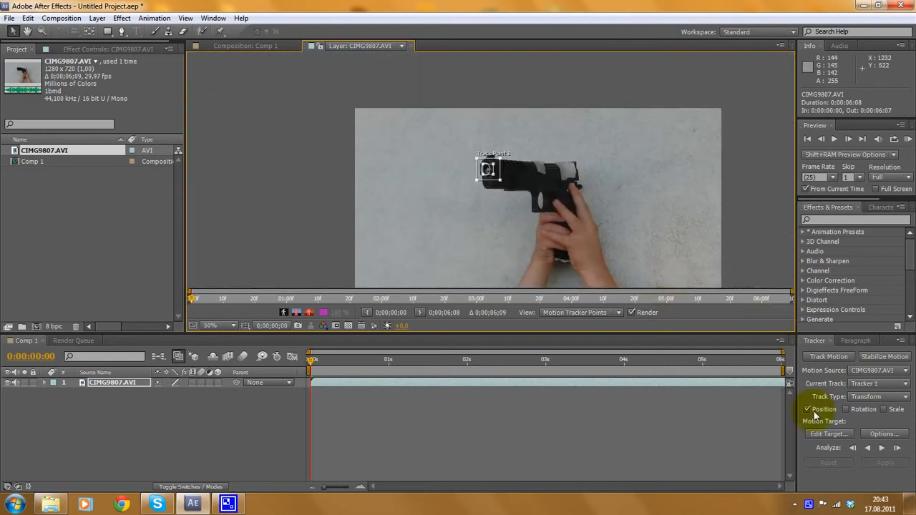
{"action": "left_click", "coordinate": [882, 448]}
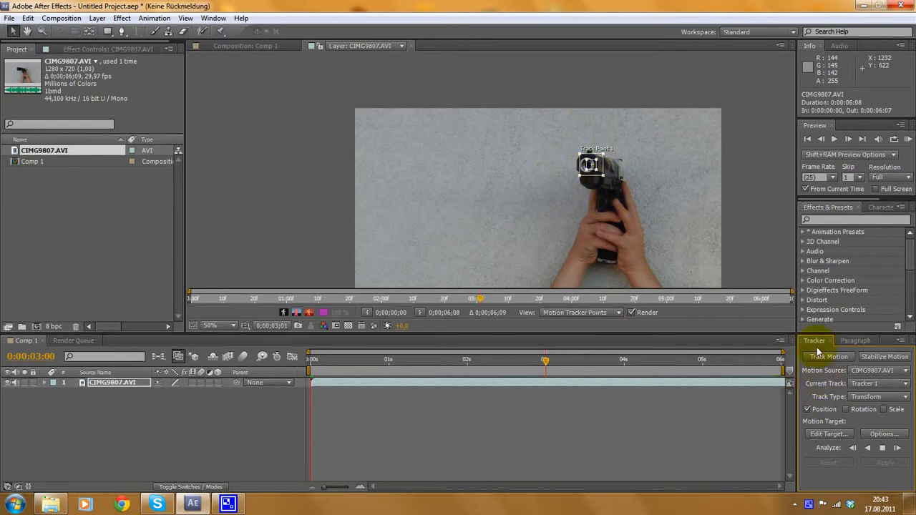
{"action": "left_click", "coordinate": [647, 314]}
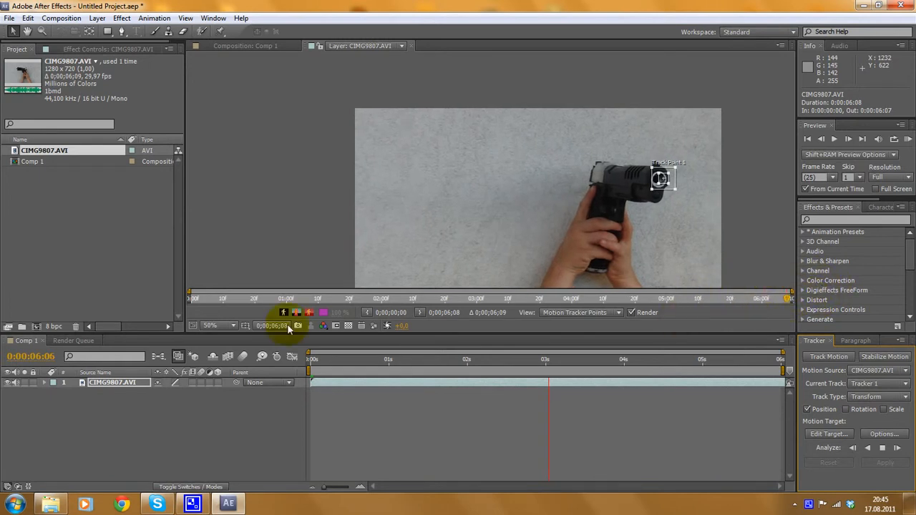
Inspect the tracked motion path up close and scrub back to 0:00:02:10 to check how well the point follows the muzzle.
{"action": "scroll", "coordinate": [672, 191], "scroll_direction": "up", "scroll_amount": 2}
{"action": "left_click_drag", "start_coordinate": [547, 243], "coordinate": [649, 245]}
{"action": "scroll", "coordinate": [630, 247], "scroll_direction": "down", "scroll_amount": 1}
{"action": "left_click_drag", "start_coordinate": [476, 251], "coordinate": [551, 174]}
{"action": "scroll", "coordinate": [524, 252], "scroll_direction": "up", "scroll_amount": 1}
{"action": "scroll", "coordinate": [494, 173], "scroll_direction": "down", "scroll_amount": 1}
{"action": "left_click_drag", "start_coordinate": [603, 216], "coordinate": [552, 217]}
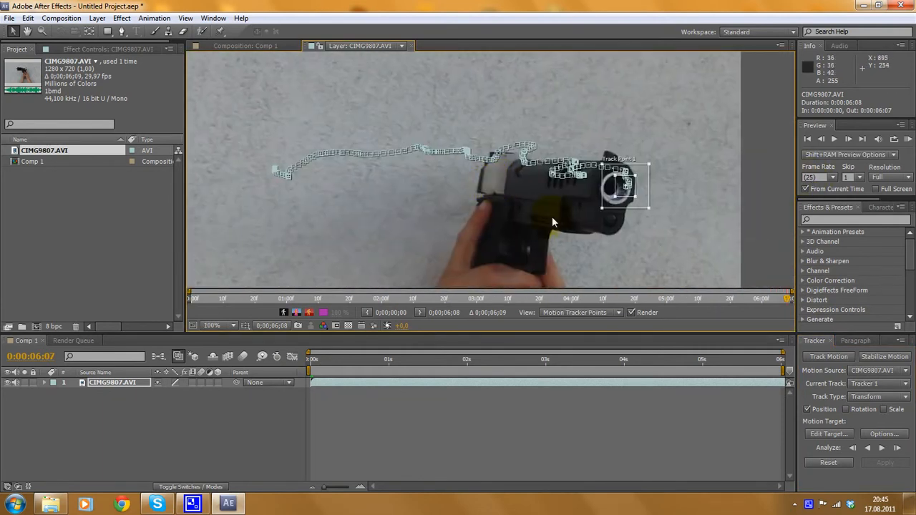
{"action": "left_click_drag", "start_coordinate": [768, 363], "coordinate": [499, 317]}
{"action": "scroll", "coordinate": [488, 201], "scroll_direction": "up", "scroll_amount": 1}
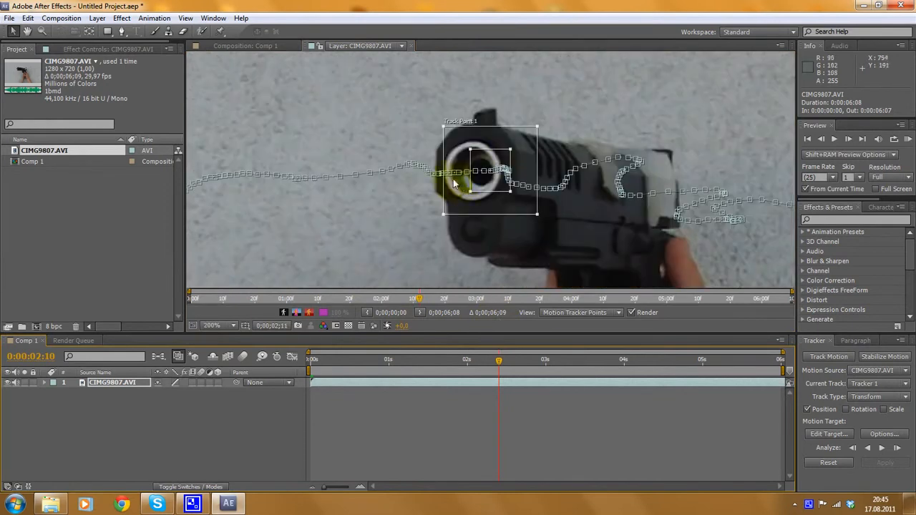
{"action": "scroll", "coordinate": [497, 198], "scroll_direction": "down", "scroll_amount": 1}
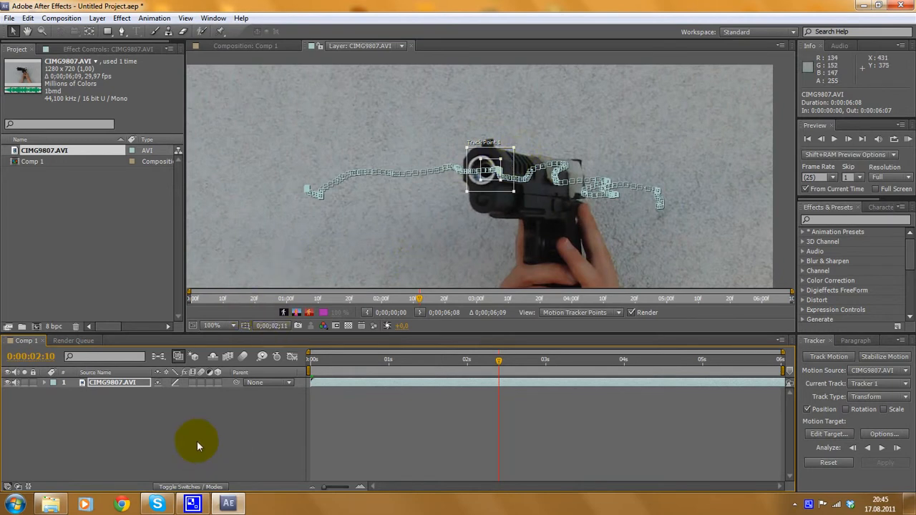
Add a null object layer to Comp 1 above the video layer.
{"action": "left_click", "coordinate": [162, 438]}
{"action": "right_click", "coordinate": [167, 419]}
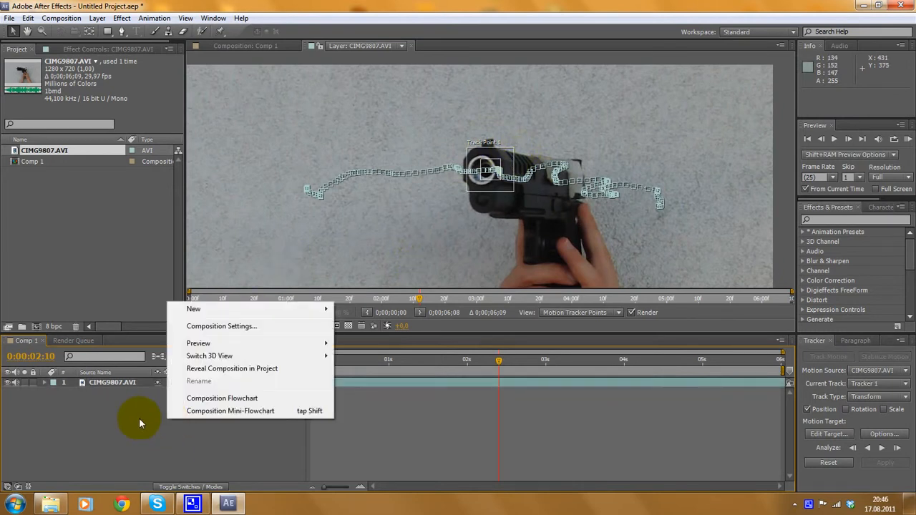
{"action": "mouse_move", "coordinate": [195, 314]}
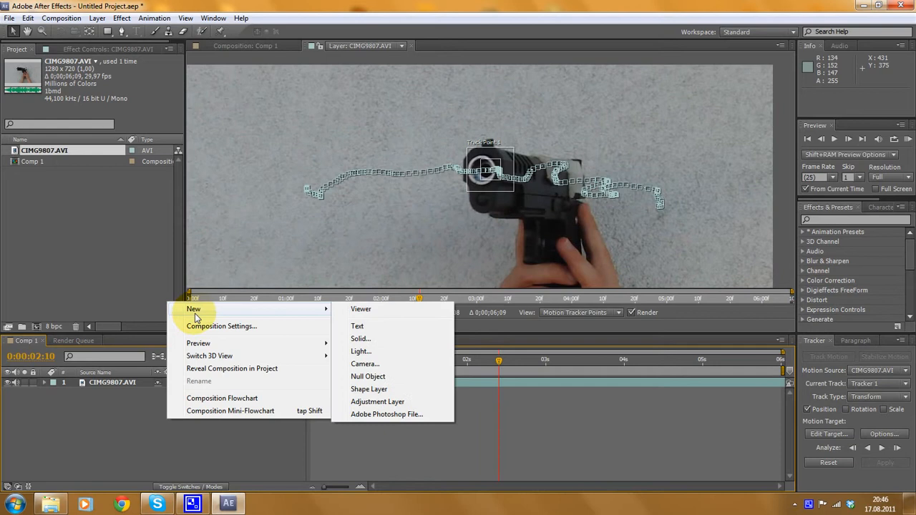
{"action": "left_click", "coordinate": [369, 377]}
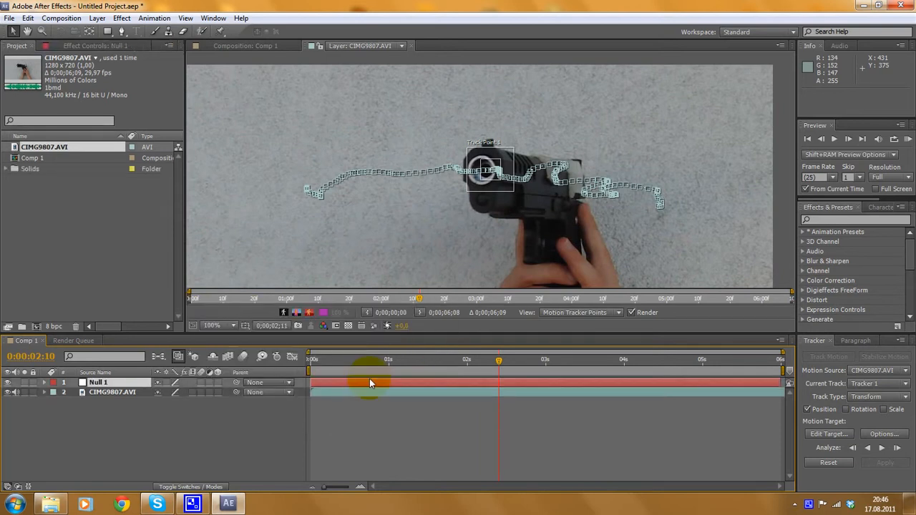
Set Null 1 as the motion target for Tracker 1 of the CIMG9807.AVI layer.
{"action": "left_click", "coordinate": [122, 394]}
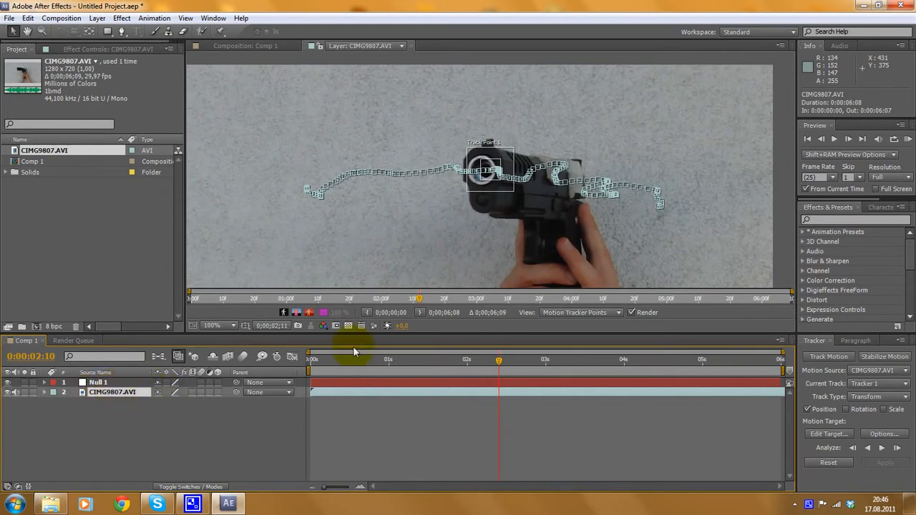
{"action": "left_click", "coordinate": [829, 435]}
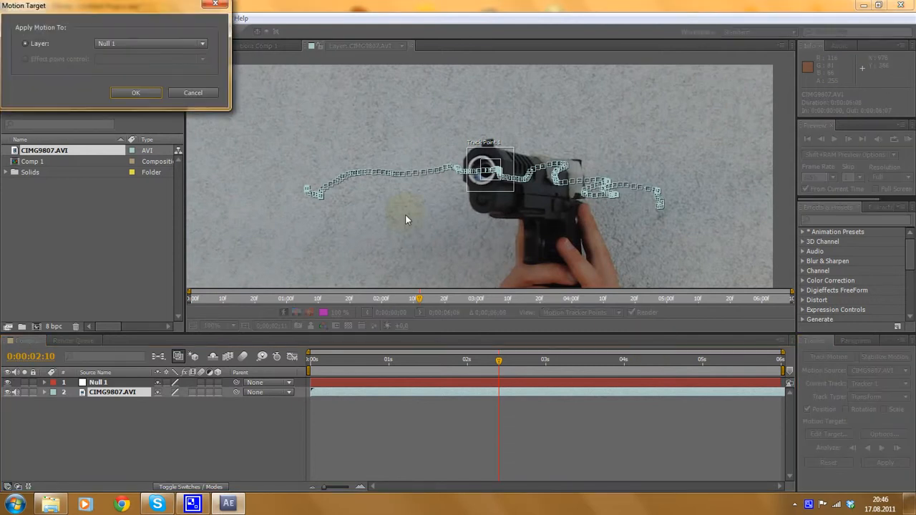
{"action": "left_click", "coordinate": [121, 45]}
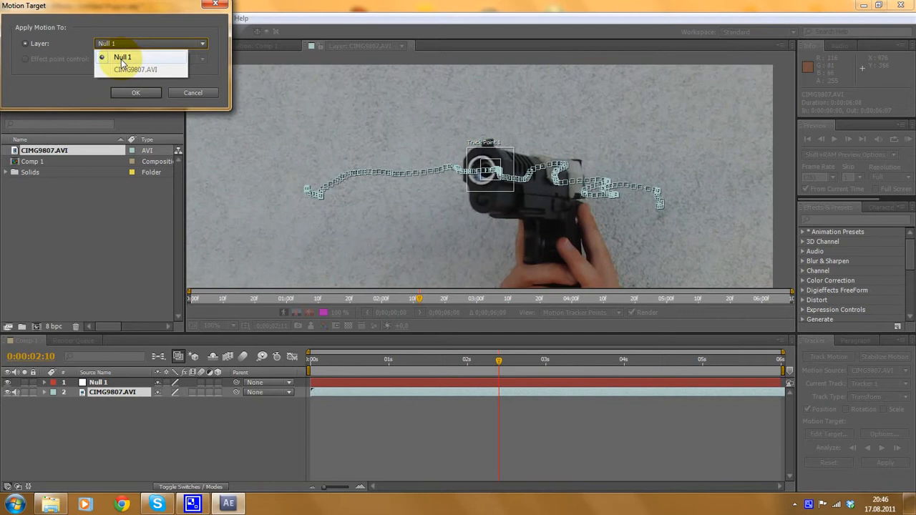
{"action": "left_click", "coordinate": [122, 64]}
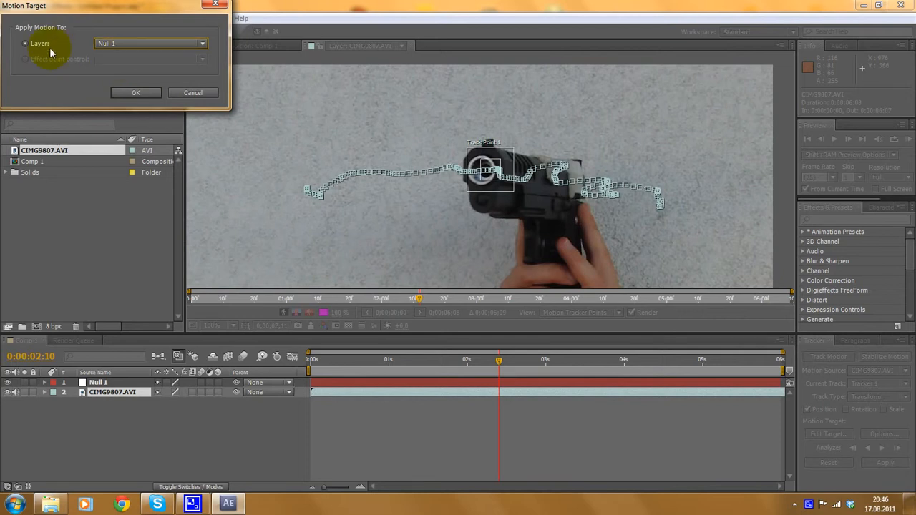
{"action": "left_click", "coordinate": [136, 93]}
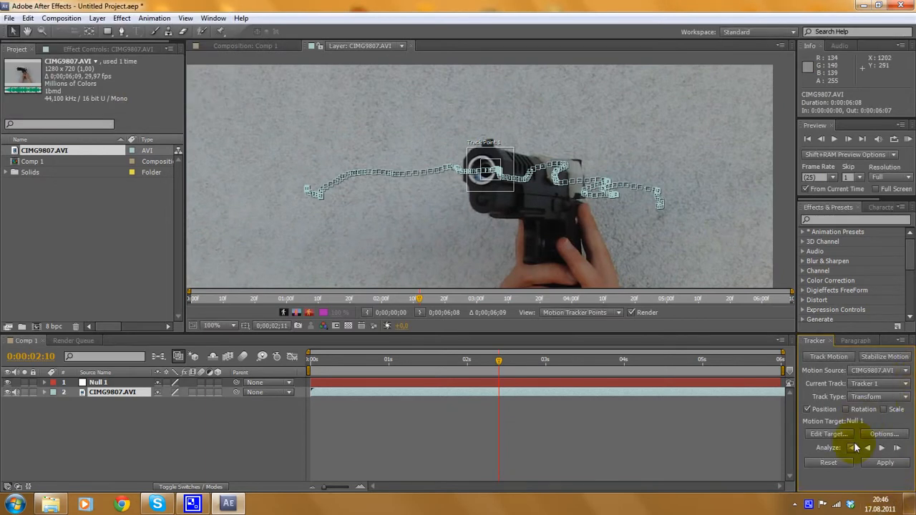
Apply the tracked motion to the null in the X and Y dimensions.
{"action": "left_click", "coordinate": [885, 463]}
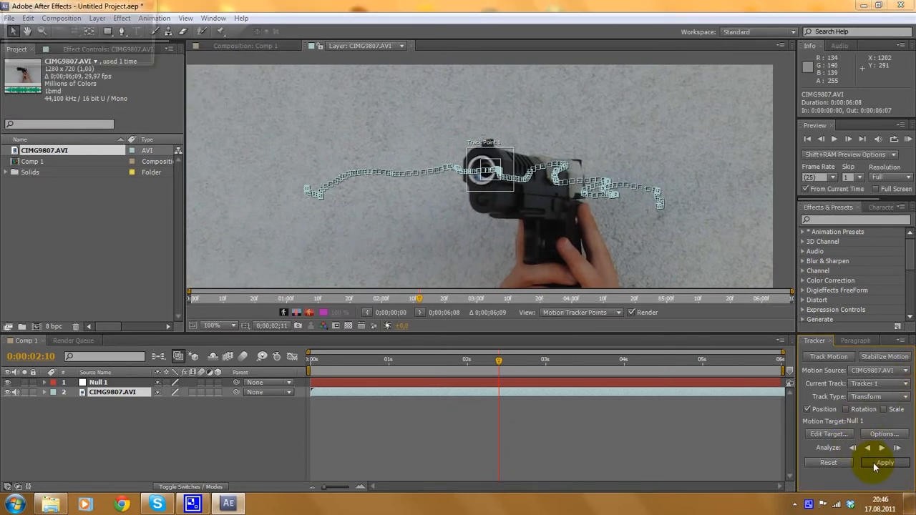
{"action": "left_click_drag", "start_coordinate": [76, 7], "coordinate": [132, 76]}
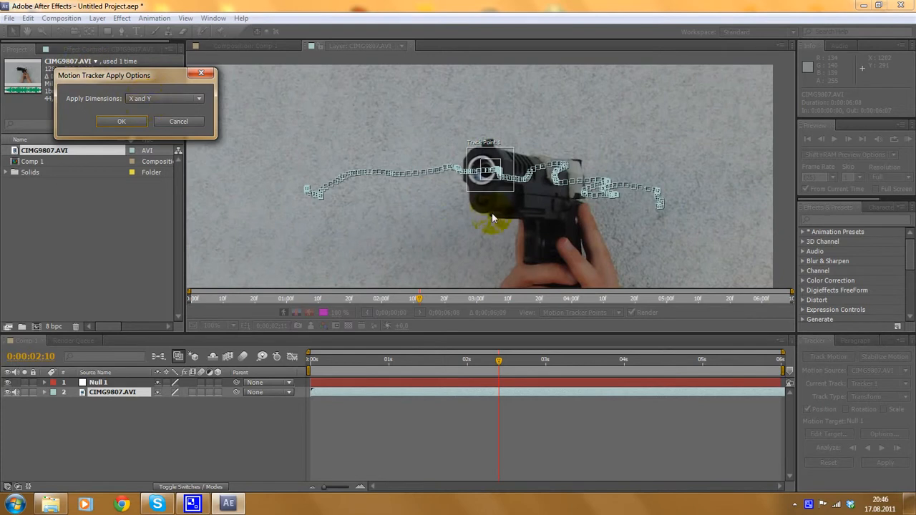
{"action": "left_click", "coordinate": [138, 123]}
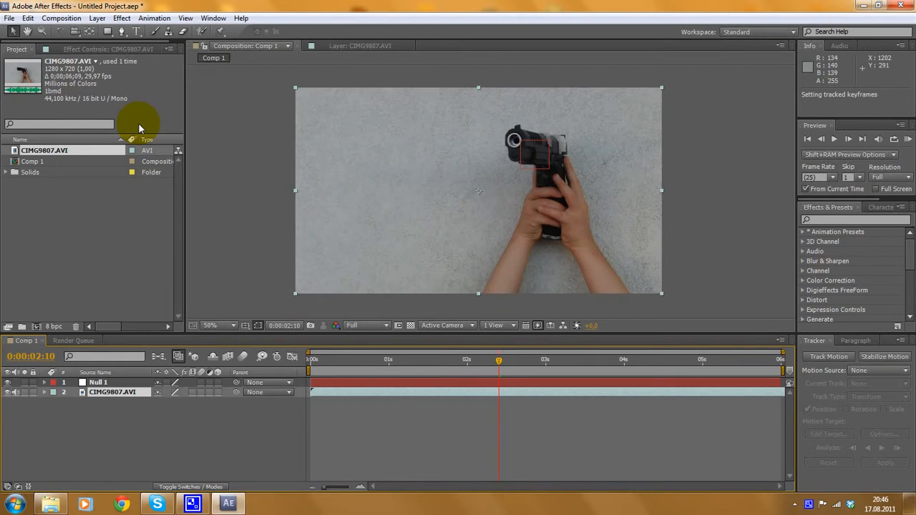
Scrub through Comp 1 from the first frame to the end to check how the null follows the gun's muzzle.
{"action": "scroll", "coordinate": [499, 160], "scroll_direction": "up", "scroll_amount": 2}
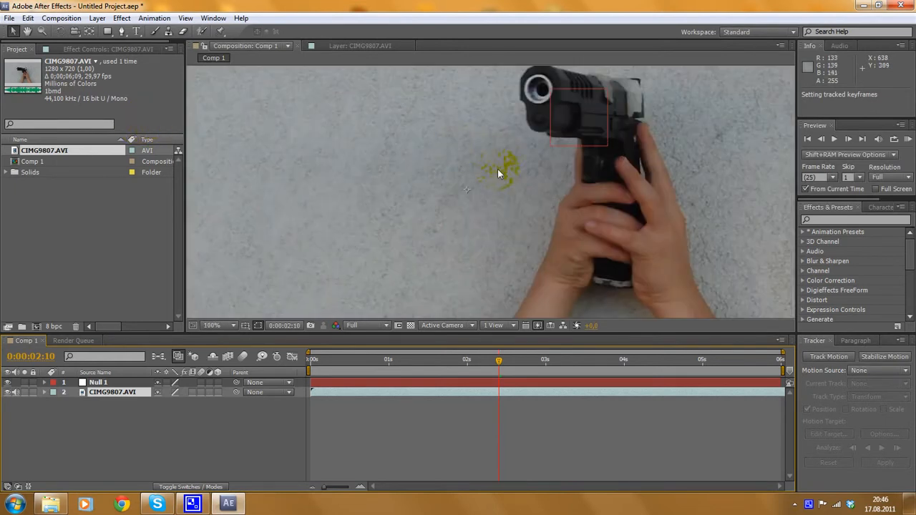
{"action": "left_click_drag", "start_coordinate": [491, 361], "coordinate": [311, 360]}
{"action": "scroll", "coordinate": [411, 111], "scroll_direction": "down", "scroll_amount": 2}
{"action": "scroll", "coordinate": [397, 148], "scroll_direction": "up", "scroll_amount": 2}
{"action": "scroll", "coordinate": [396, 148], "scroll_direction": "down", "scroll_amount": 2}
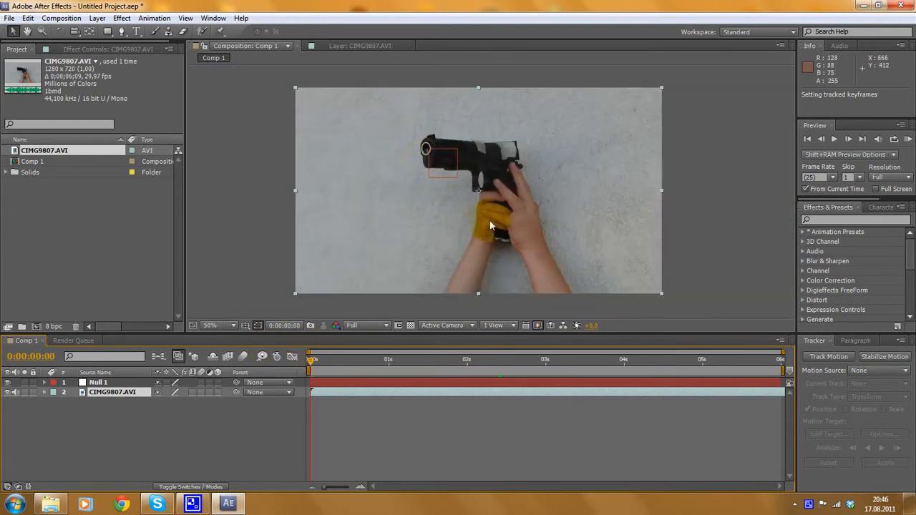
{"action": "left_click_drag", "start_coordinate": [338, 356], "coordinate": [722, 315]}
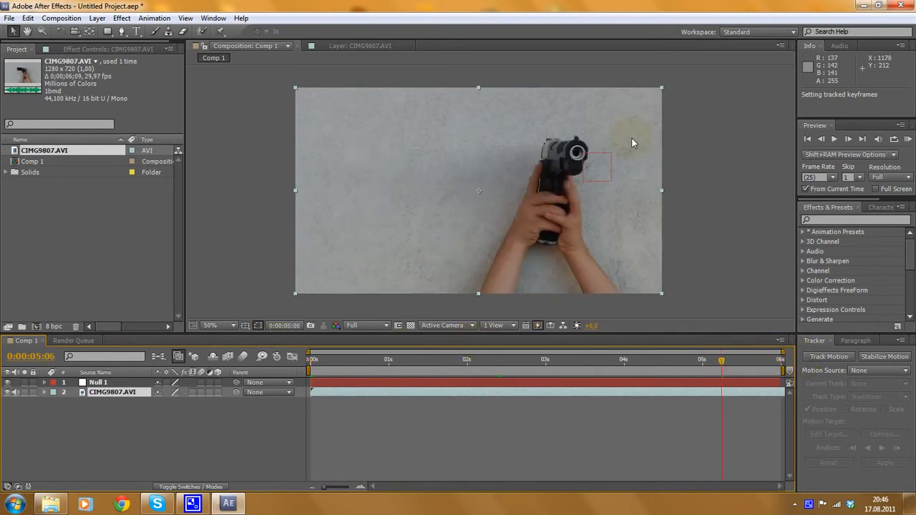
{"action": "left_click_drag", "start_coordinate": [721, 360], "coordinate": [619, 159]}
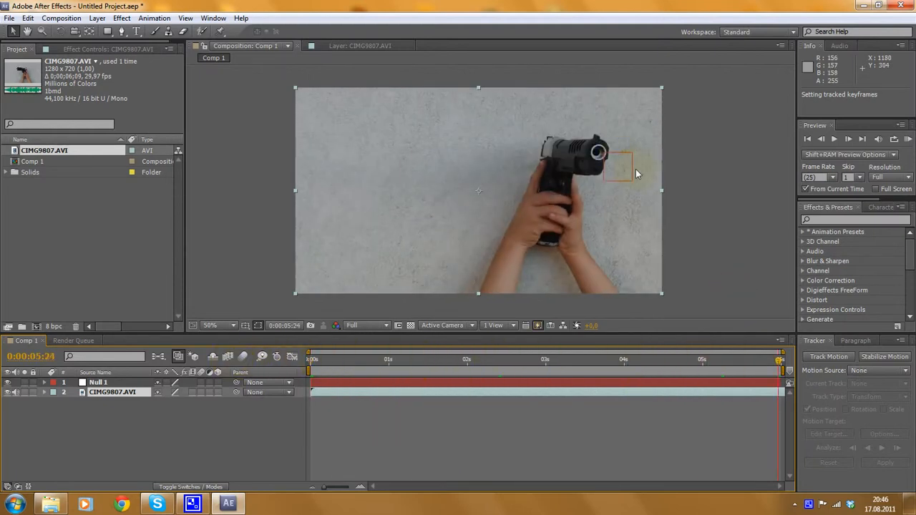
{"action": "left_click_drag", "start_coordinate": [752, 360], "coordinate": [602, 353]}
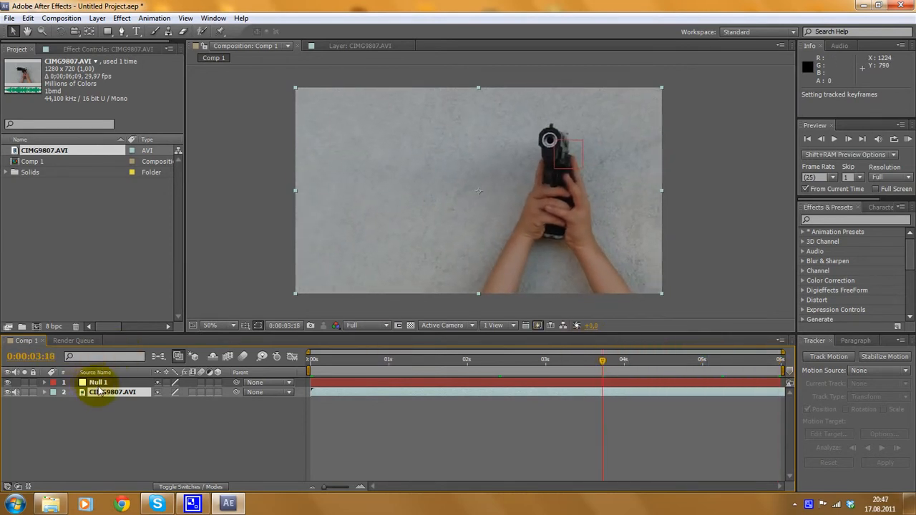
{"action": "left_click", "coordinate": [98, 385]}
{"action": "right_click", "coordinate": [101, 389]}
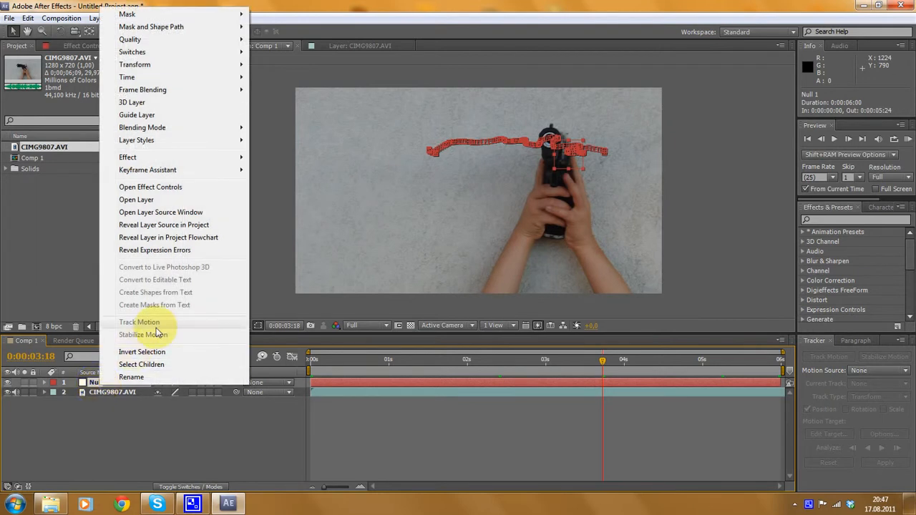
{"action": "left_click", "coordinate": [144, 109]}
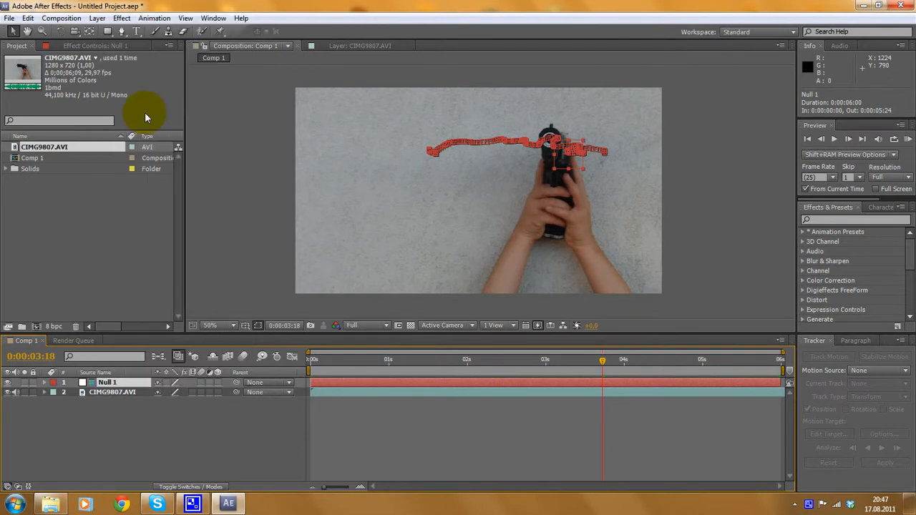
{"action": "key", "text": "ctrl+z"}
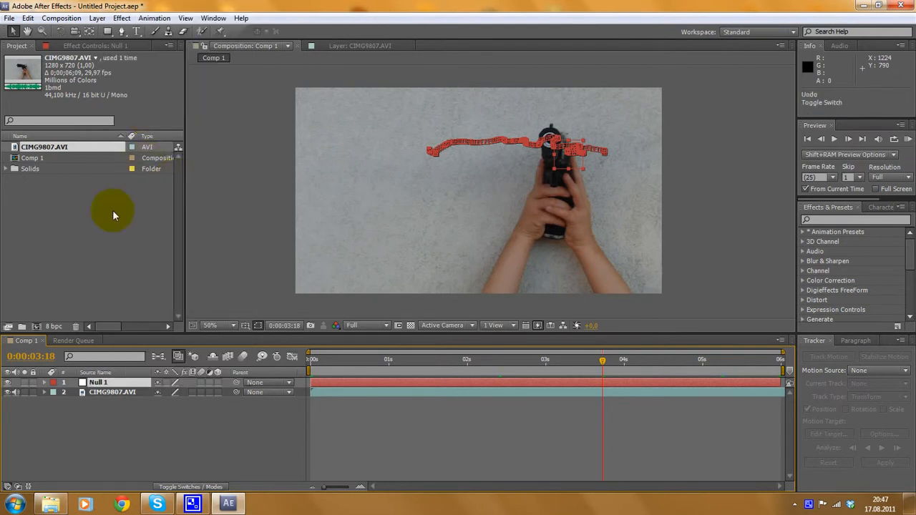
Turn Null 1 into a 3D layer and return to the first frame to inspect it at the muzzle.
{"action": "right_click", "coordinate": [119, 385]}
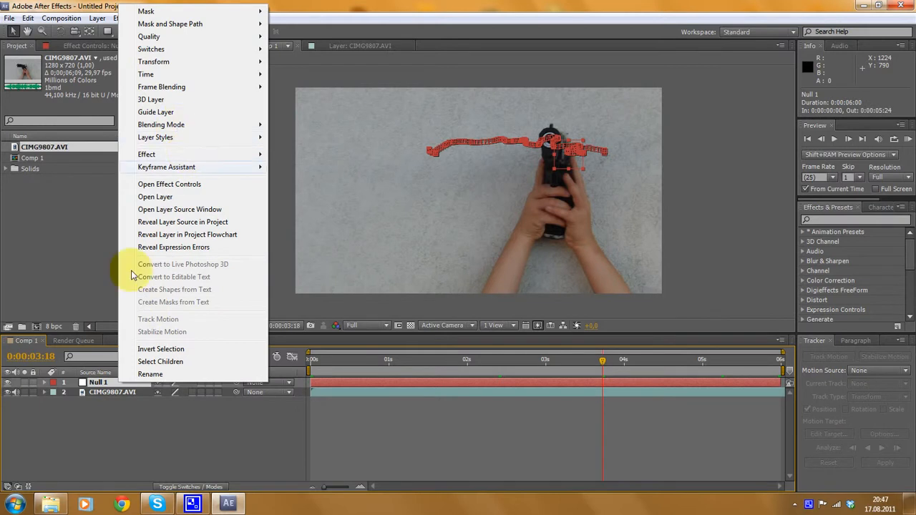
{"action": "left_click", "coordinate": [176, 104]}
{"action": "scroll", "coordinate": [522, 100], "scroll_direction": "up", "scroll_amount": 3}
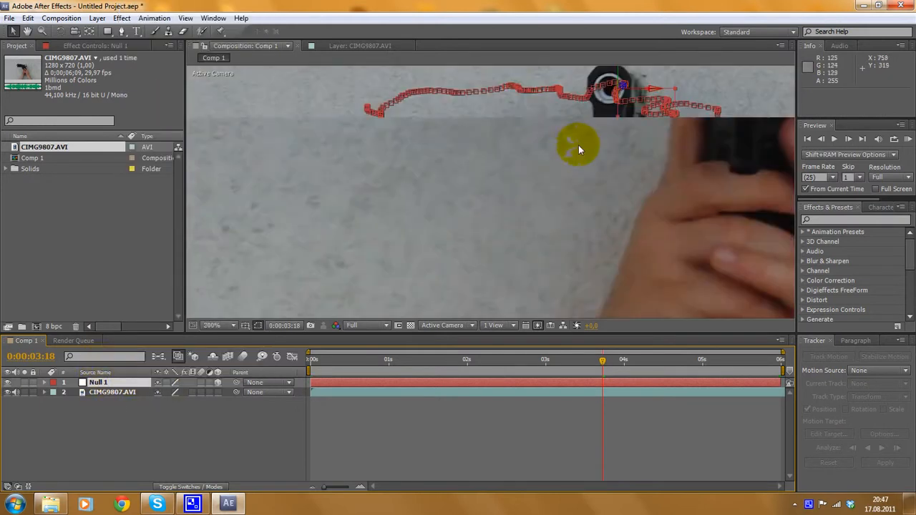
{"action": "left_click_drag", "start_coordinate": [602, 356], "coordinate": [239, 332]}
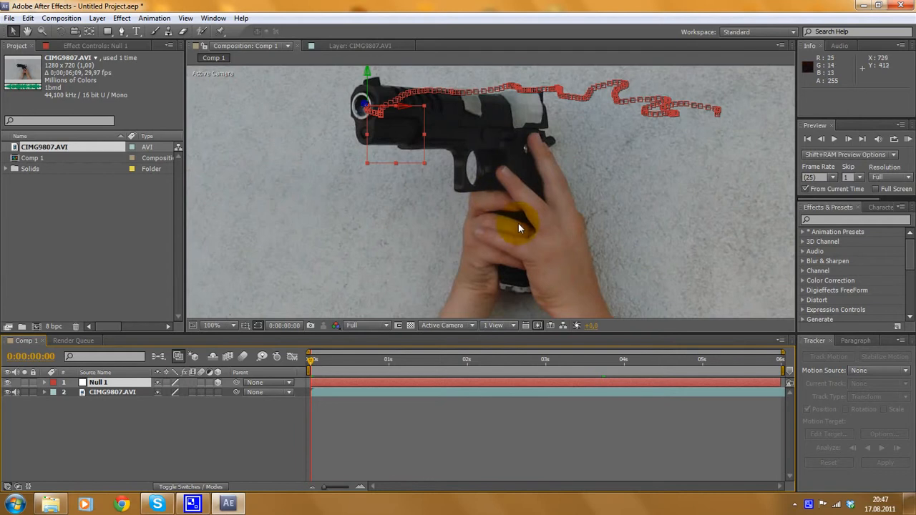
{"action": "left_click_drag", "start_coordinate": [518, 223], "coordinate": [524, 246]}
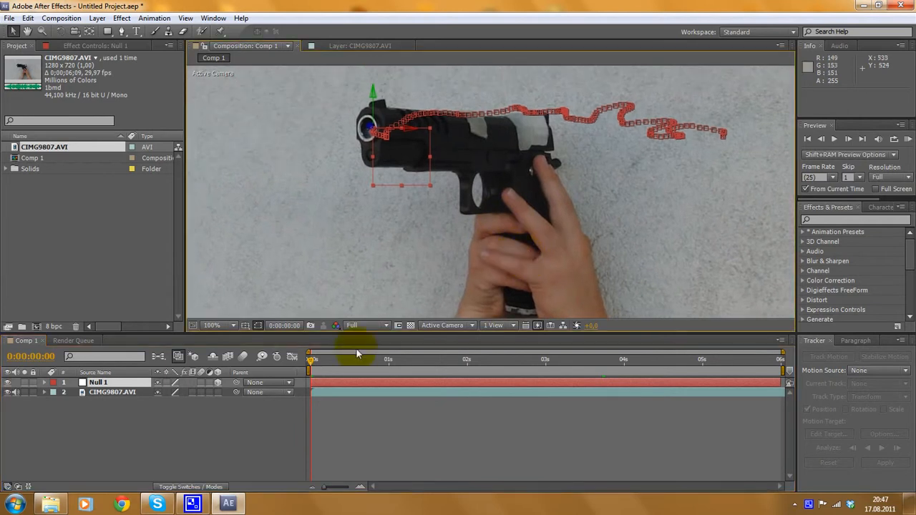
Switch to Windows Explorer and open the 11. Muzzle_Flashes folder of Action Essentials 2 inside the desktop's Action folder.
{"action": "left_click", "coordinate": [50, 505]}
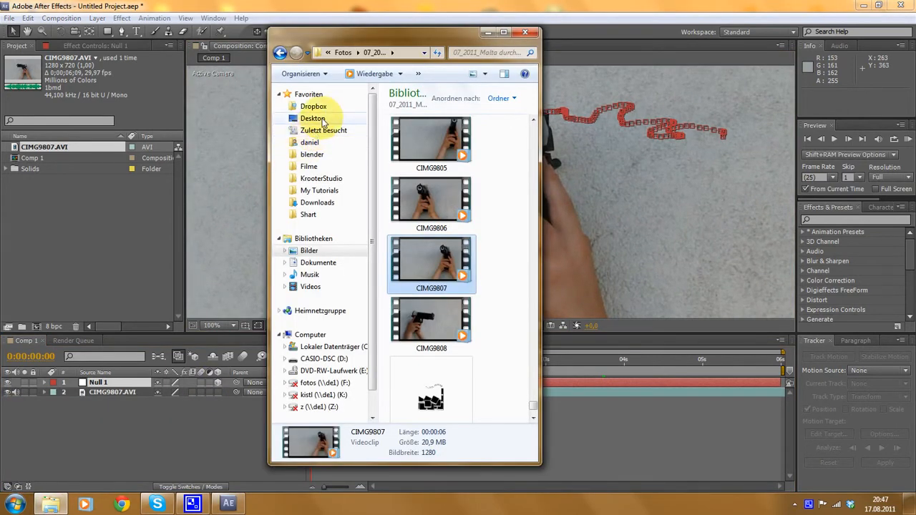
{"action": "left_click", "coordinate": [323, 121]}
{"action": "double_click", "coordinate": [413, 350]}
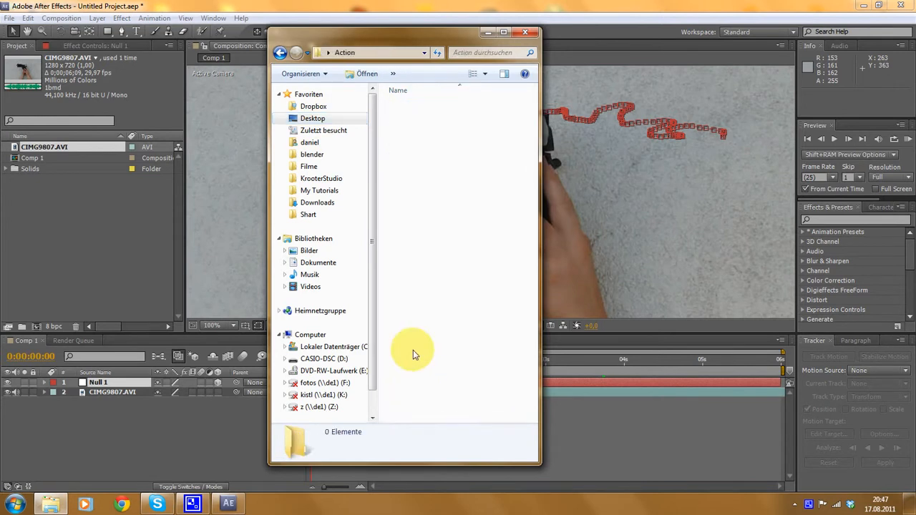
{"action": "left_click_drag", "start_coordinate": [456, 39], "coordinate": [226, 44]}
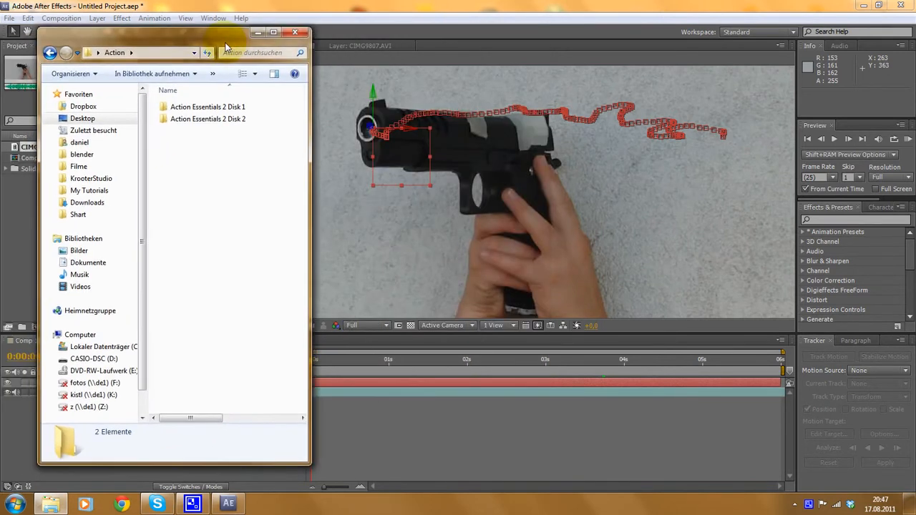
{"action": "mouse_move", "coordinate": [310, 116]}
{"action": "left_mouse_down"}
{"action": "mouse_move", "coordinate": [325, 117]}
{"action": "mouse_move", "coordinate": [309, 117]}
{"action": "left_mouse_up"}
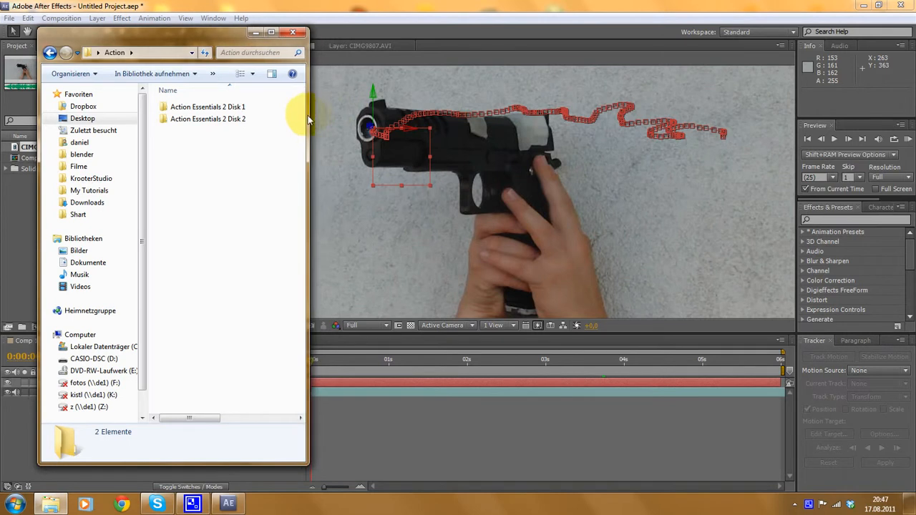
{"action": "double_click", "coordinate": [239, 111]}
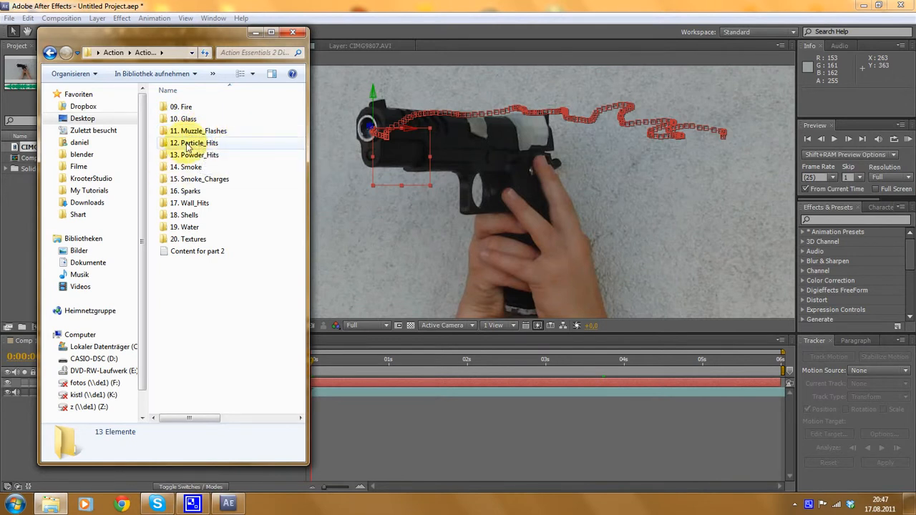
{"action": "mouse_move", "coordinate": [195, 147]}
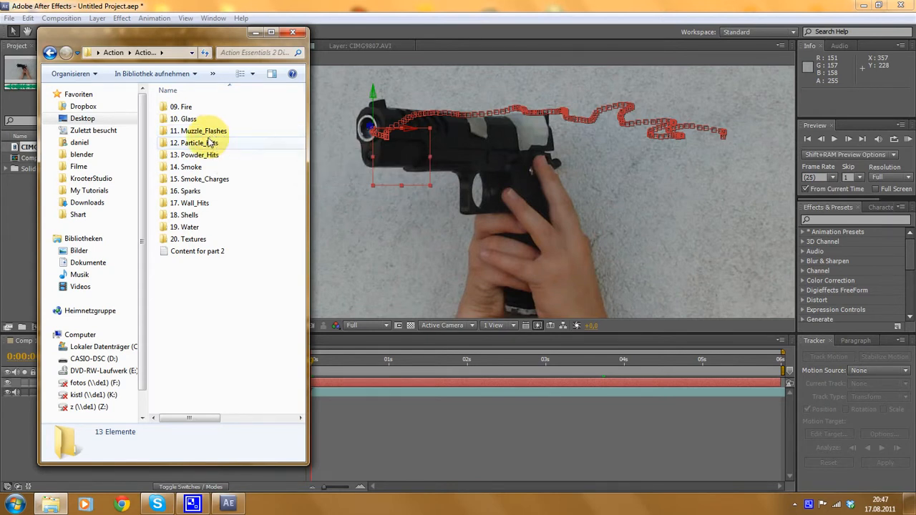
{"action": "left_click", "coordinate": [212, 134]}
{"action": "double_click", "coordinate": [213, 135]}
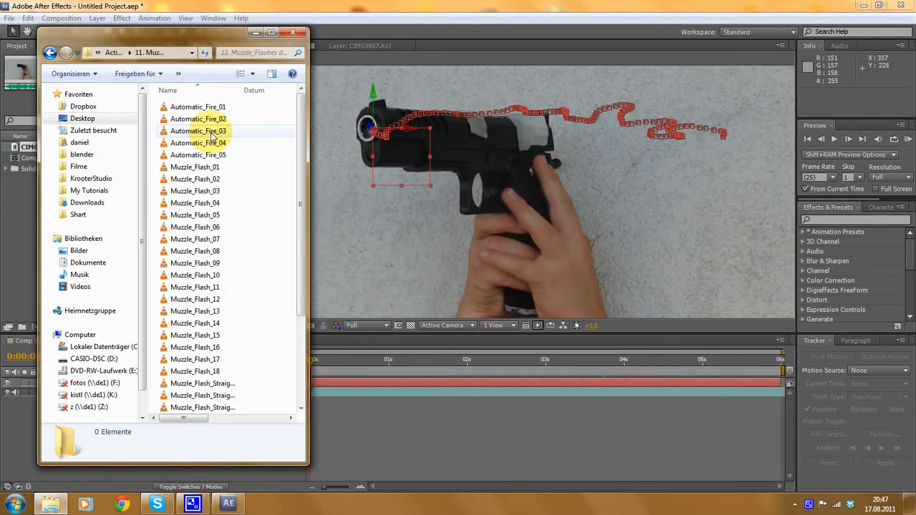
Preview the Automatic_Fire_01 clip in VLC media player and close the player.
{"action": "left_click", "coordinate": [187, 108]}
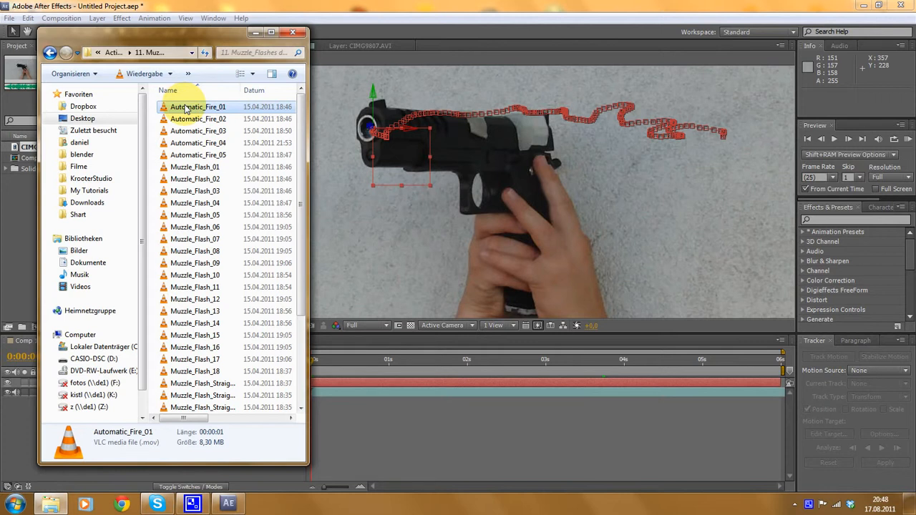
{"action": "double_click", "coordinate": [280, 109]}
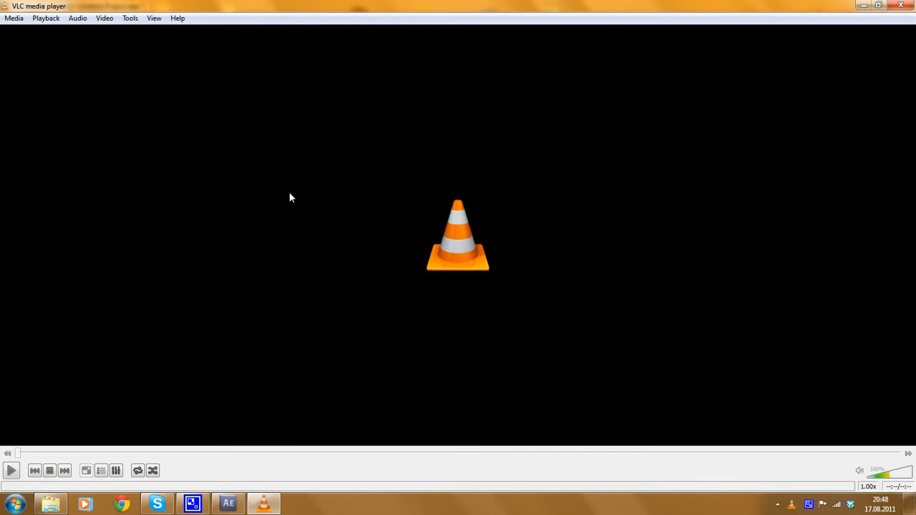
{"action": "left_click", "coordinate": [11, 470]}
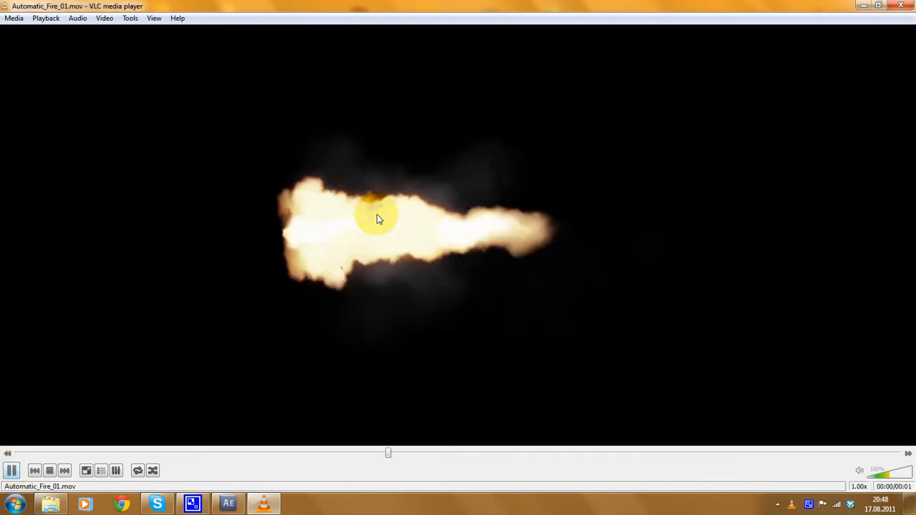
{"action": "left_click", "coordinate": [899, 5]}
Import Automatic_Fire_01.mov from the Muzzle_Flashes folder into the After Effects project and return to the composition.
{"action": "left_click_drag", "start_coordinate": [199, 36], "coordinate": [330, 67]}
{"action": "left_click_drag", "start_coordinate": [329, 142], "coordinate": [79, 229]}
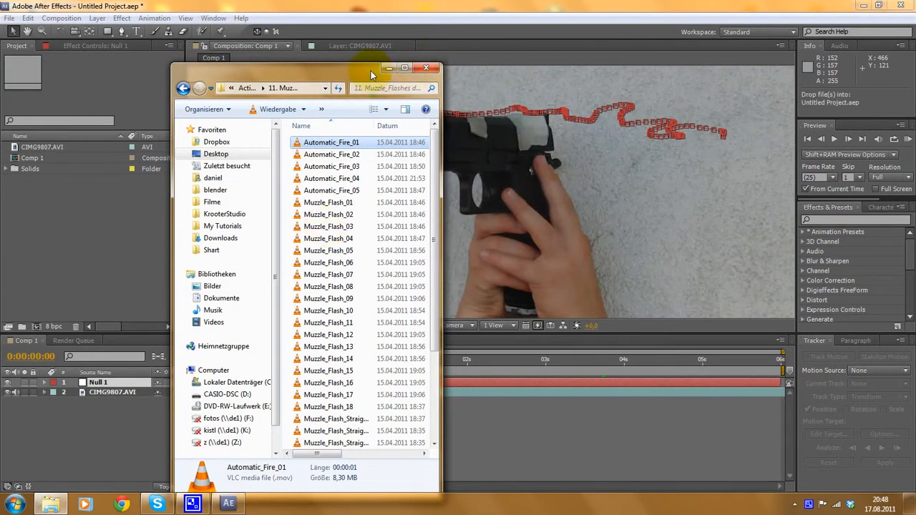
{"action": "left_click", "coordinate": [487, 164]}
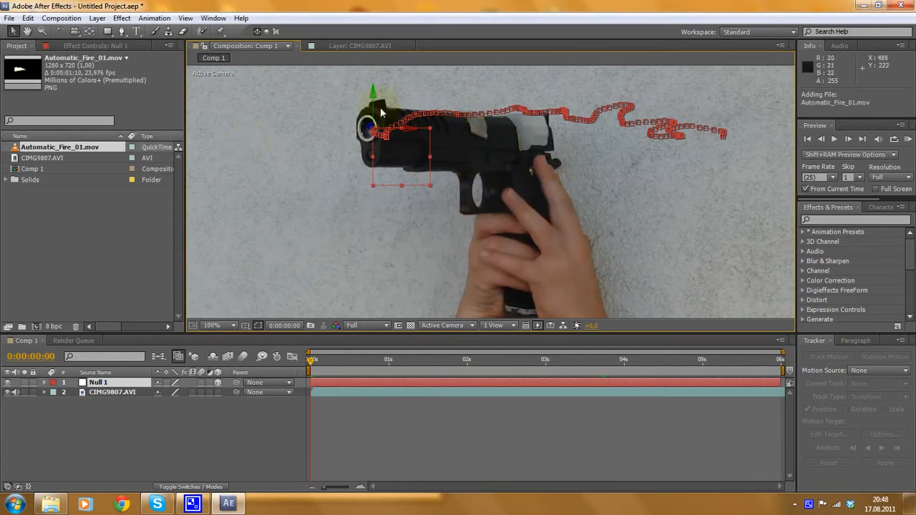
{"action": "scroll", "coordinate": [349, 125], "scroll_direction": "down", "scroll_amount": 2}
{"action": "scroll", "coordinate": [343, 131], "scroll_direction": "up", "scroll_amount": 1}
{"action": "left_click", "coordinate": [56, 220]}
{"action": "left_click", "coordinate": [71, 151]}
{"action": "mouse_move", "coordinate": [71, 151]}
{"action": "left_mouse_down"}
{"action": "mouse_move", "coordinate": [148, 386]}
{"action": "mouse_move", "coordinate": [86, 146]}
{"action": "left_mouse_up"}
{"action": "left_click", "coordinate": [48, 235]}
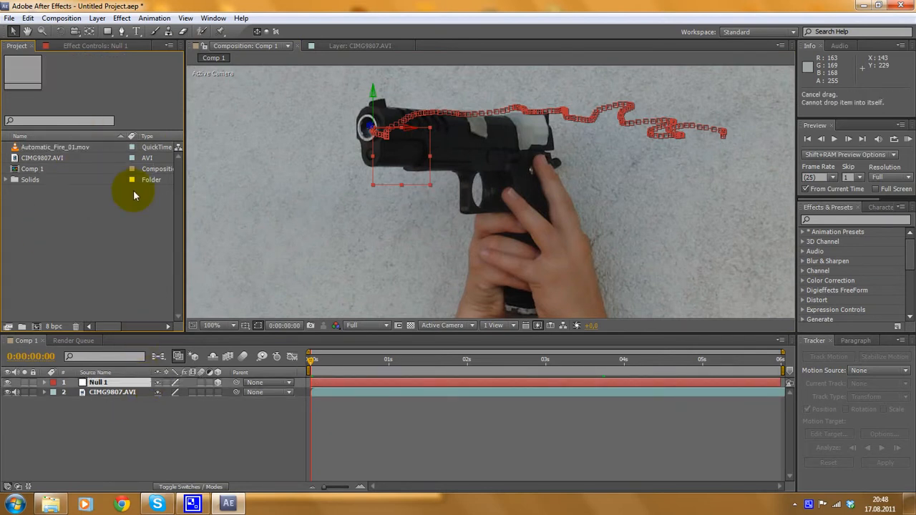
Add Automatic_Fire_01.mov to Comp 1 and move its layer below the CIMG9807.AVI layer.
{"action": "left_click", "coordinate": [69, 151]}
{"action": "left_click_drag", "start_coordinate": [65, 152], "coordinate": [130, 382]}
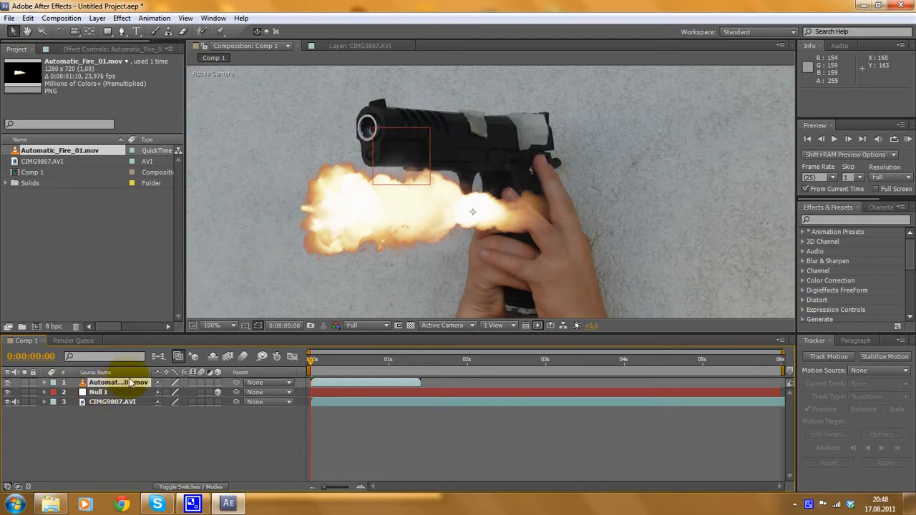
{"action": "left_click_drag", "start_coordinate": [127, 385], "coordinate": [157, 429]}
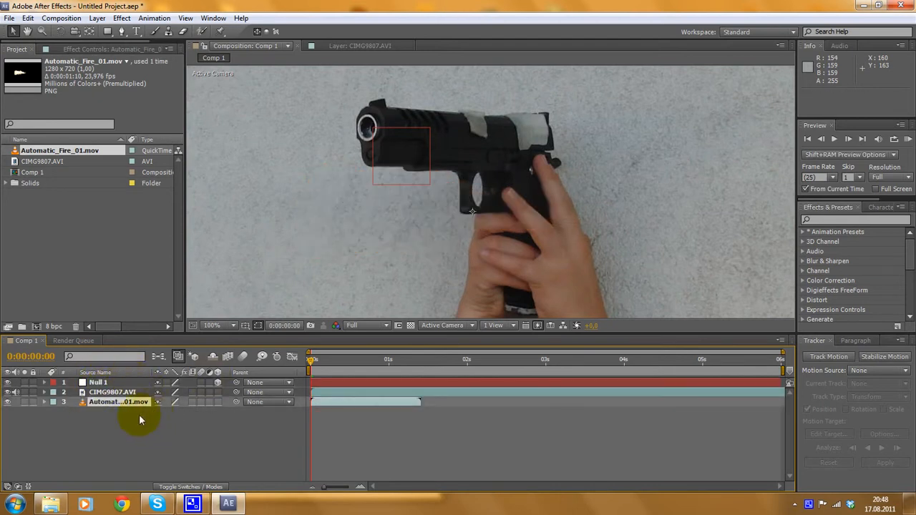
Move the Automatic_Fire_01.mov layer to the top of Comp 1's layer stack and make it a 3D layer.
{"action": "left_click_drag", "start_coordinate": [116, 405], "coordinate": [107, 385]}
{"action": "right_click", "coordinate": [107, 385]}
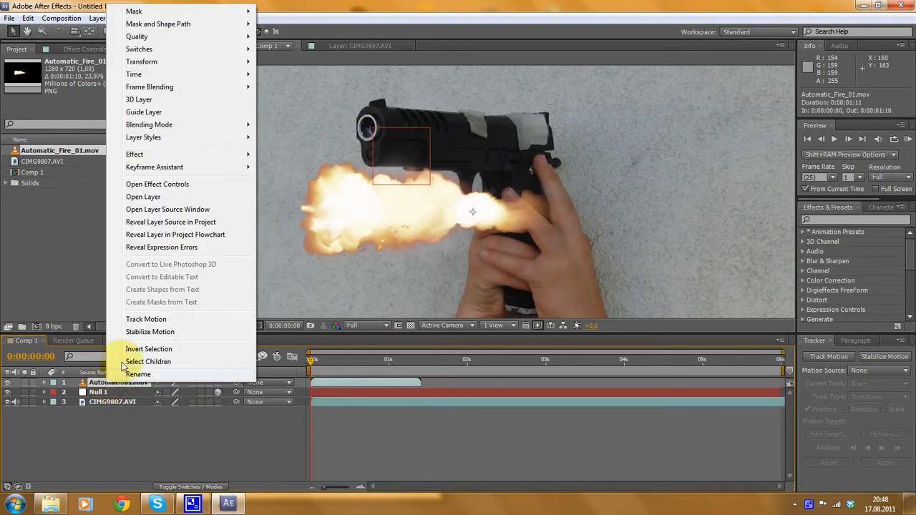
{"action": "left_click", "coordinate": [139, 99]}
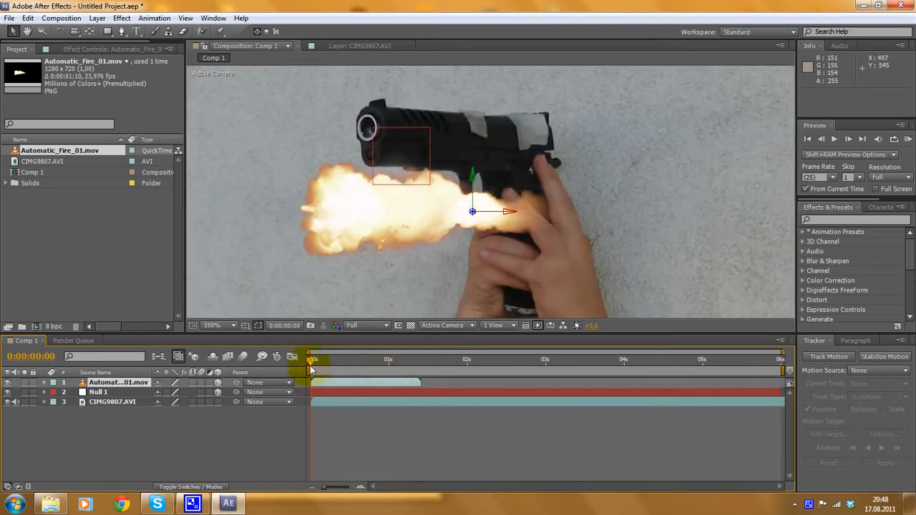
Freeze the Automatic_Fire_01.mov layer on its frame at 0:00:00:00 with Freeze Frame.
{"action": "mouse_move", "coordinate": [310, 359]}
{"action": "left_mouse_down"}
{"action": "mouse_move", "coordinate": [356, 362]}
{"action": "mouse_move", "coordinate": [303, 360]}
{"action": "left_mouse_up"}
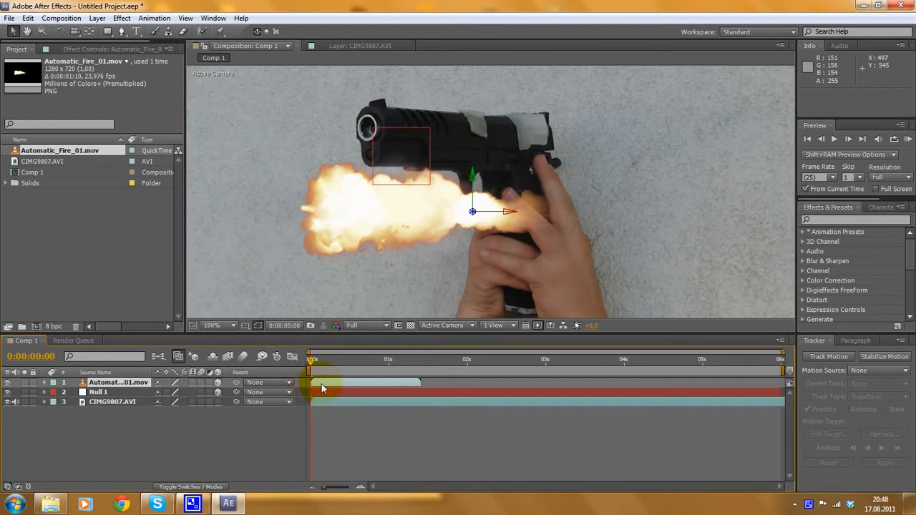
{"action": "right_click", "coordinate": [321, 383]}
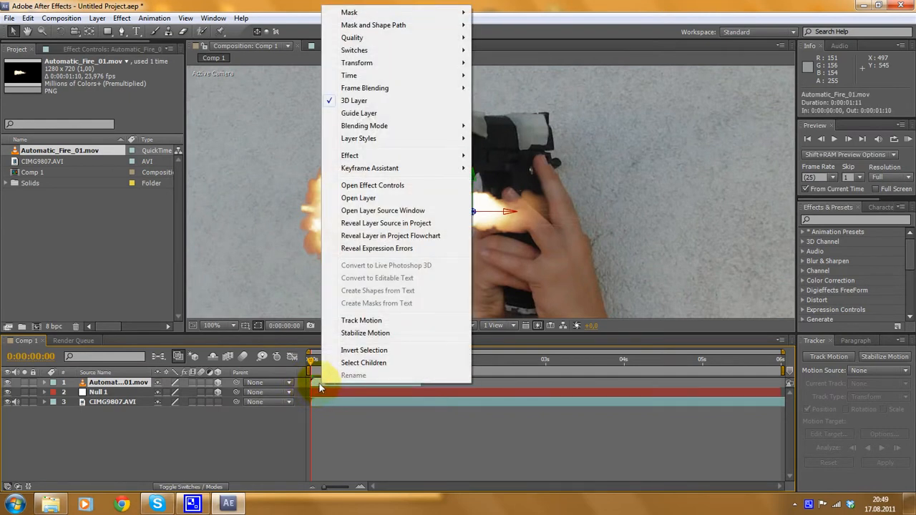
{"action": "mouse_move", "coordinate": [383, 75]}
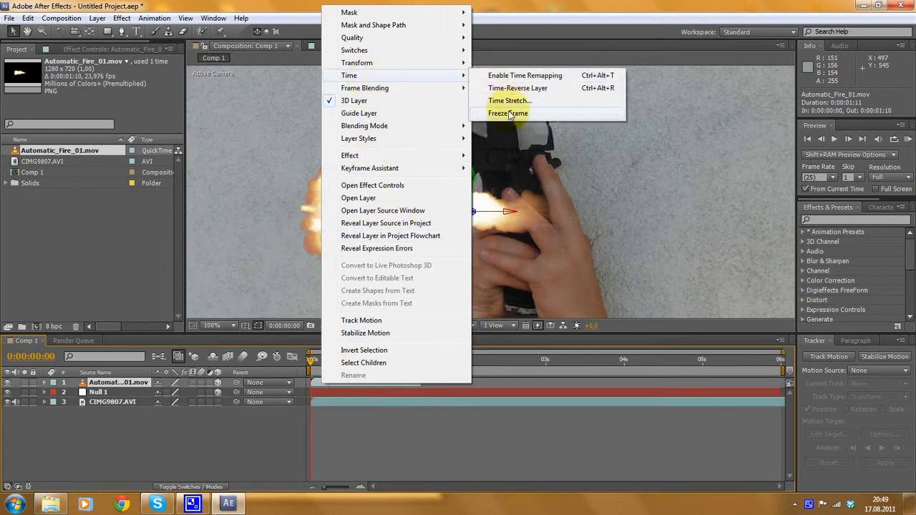
{"action": "left_click", "coordinate": [330, 456]}
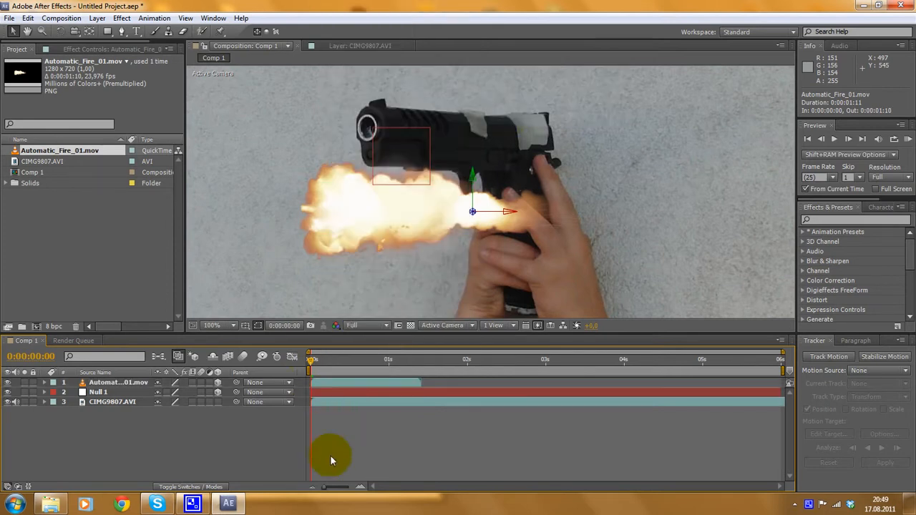
{"action": "mouse_move", "coordinate": [311, 363]}
{"action": "left_mouse_down"}
{"action": "mouse_move", "coordinate": [324, 365]}
{"action": "mouse_move", "coordinate": [311, 367]}
{"action": "left_mouse_up"}
{"action": "right_click", "coordinate": [325, 385]}
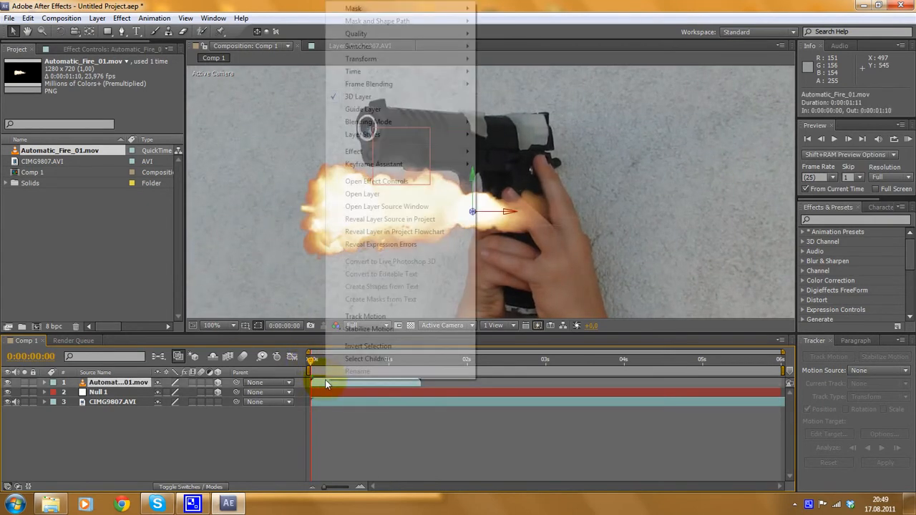
{"action": "mouse_move", "coordinate": [368, 72]}
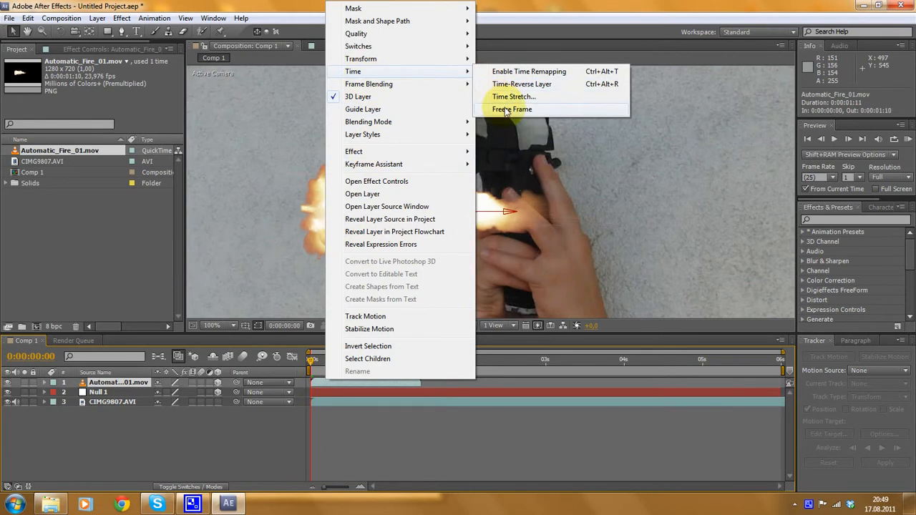
{"action": "left_click", "coordinate": [510, 108]}
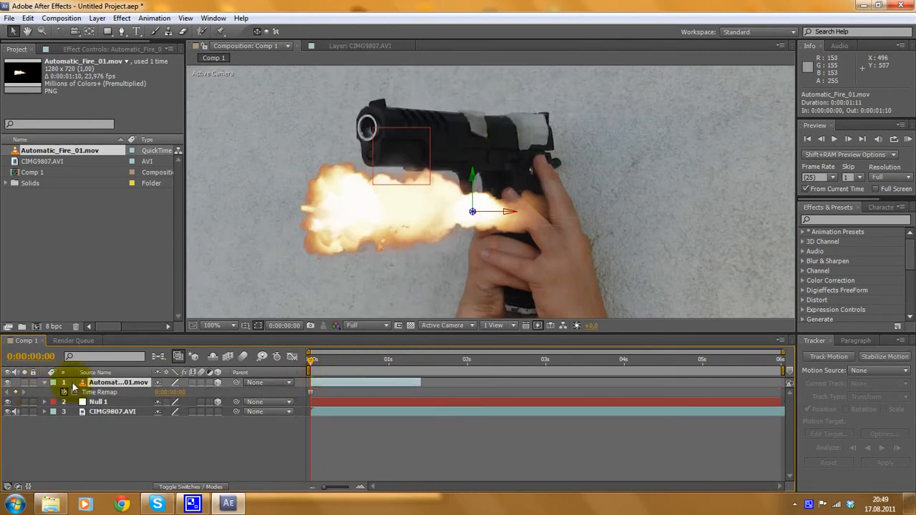
Extend the end of the frozen Automatic_Fire_01.mov layer to the end of the composition and scrub through to check it.
{"action": "left_click", "coordinate": [315, 362]}
{"action": "left_click_drag", "start_coordinate": [315, 363], "coordinate": [320, 339]}
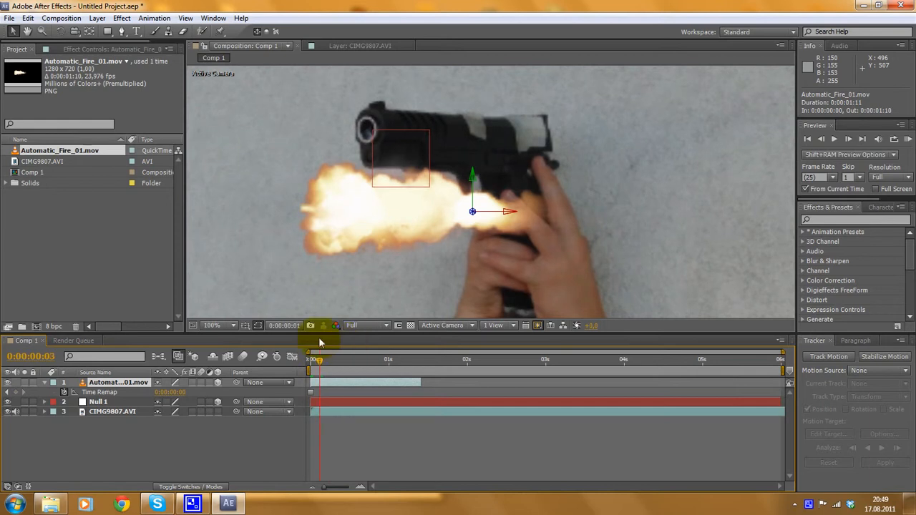
{"action": "left_click", "coordinate": [44, 383]}
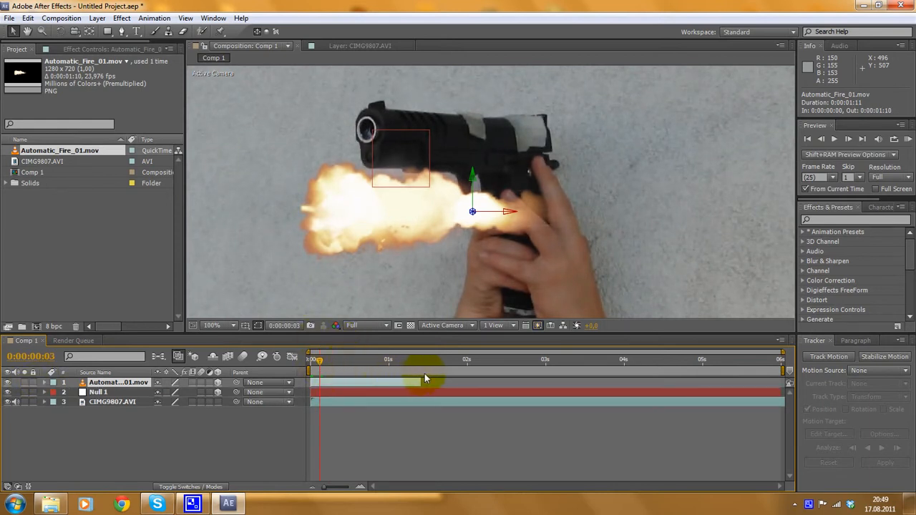
{"action": "left_click_drag", "start_coordinate": [420, 382], "coordinate": [473, 389]}
{"action": "left_click_drag", "start_coordinate": [325, 356], "coordinate": [793, 371]}
{"action": "left_click_drag", "start_coordinate": [485, 366], "coordinate": [388, 361]}
{"action": "scroll", "coordinate": [415, 229], "scroll_direction": "down", "scroll_amount": 2}
{"action": "scroll", "coordinate": [411, 309], "scroll_direction": "up", "scroll_amount": 2}
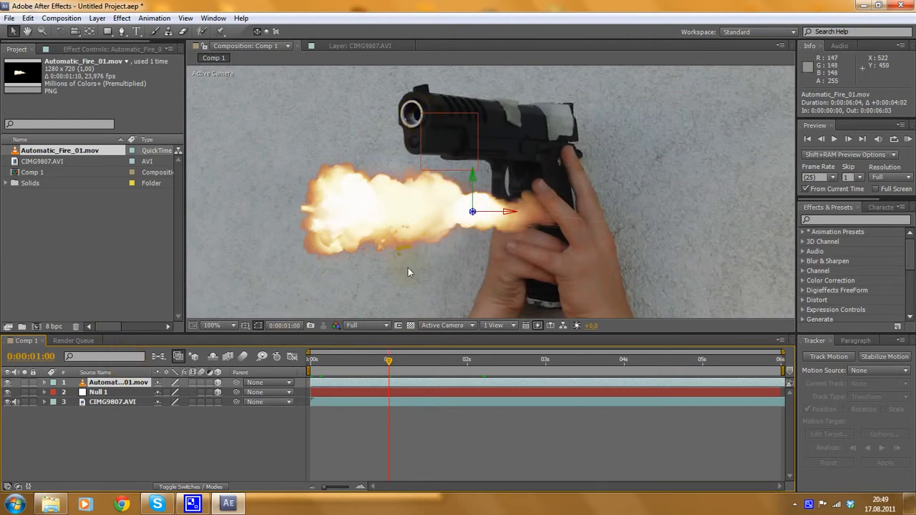
Set the Automatic_Fire_01.mov layer's anchor point to about 342, 353, 0 so it sits at the flash's origin.
{"action": "left_click", "coordinate": [44, 383]}
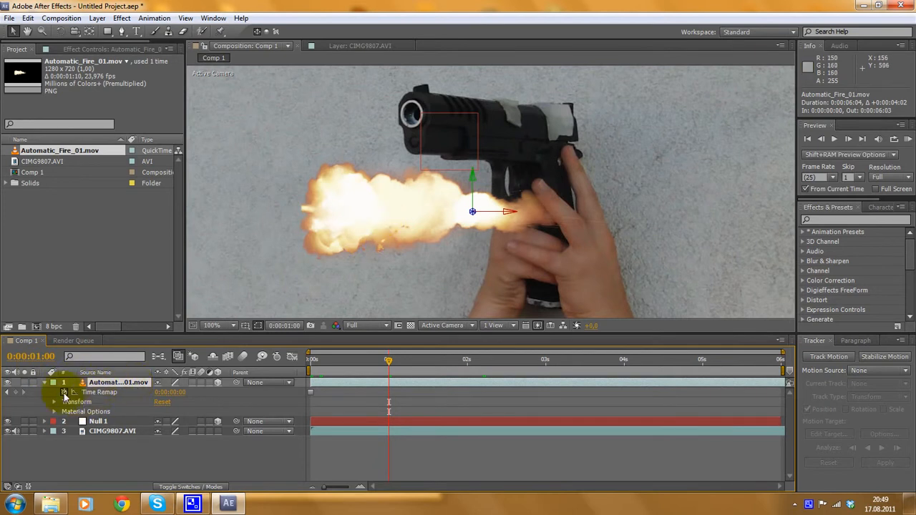
{"action": "left_click", "coordinate": [55, 401]}
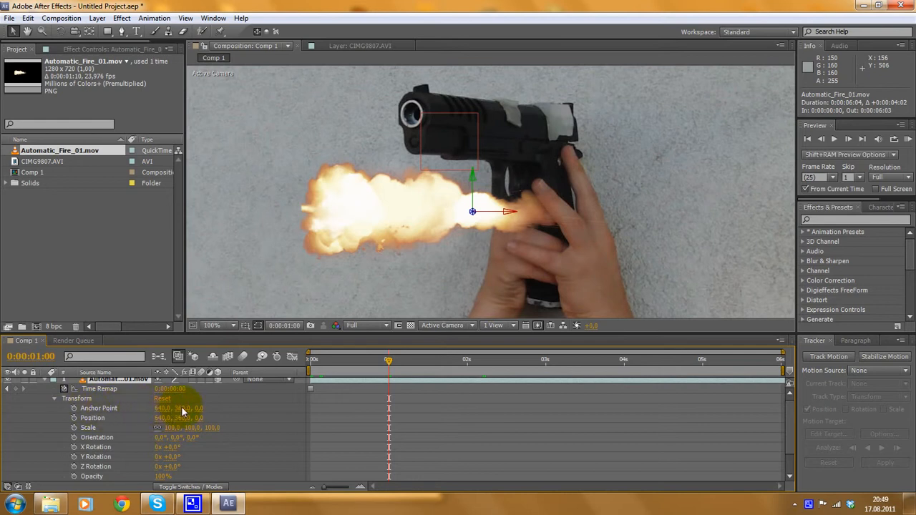
{"action": "left_click", "coordinate": [175, 408]}
{"action": "left_click_drag", "start_coordinate": [179, 408], "coordinate": [0, 406]}
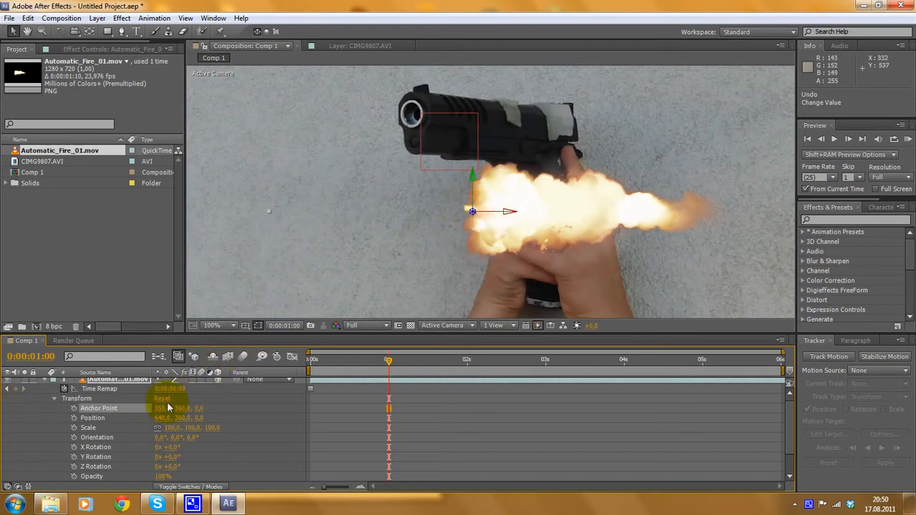
{"action": "mouse_move", "coordinate": [162, 412]}
{"action": "left_mouse_down"}
{"action": "mouse_move", "coordinate": [151, 407]}
{"action": "mouse_move", "coordinate": [173, 411]}
{"action": "left_mouse_up"}
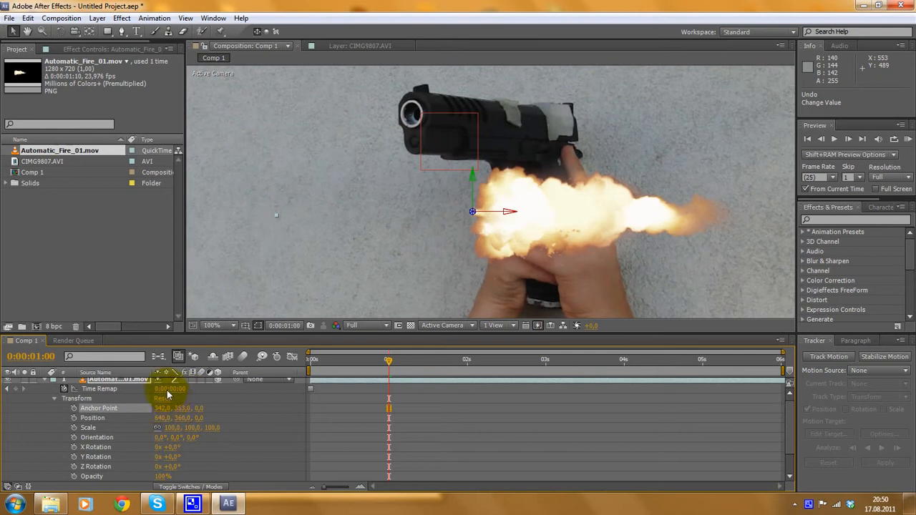
{"action": "scroll", "coordinate": [46, 441], "scroll_direction": "up", "scroll_amount": 1}
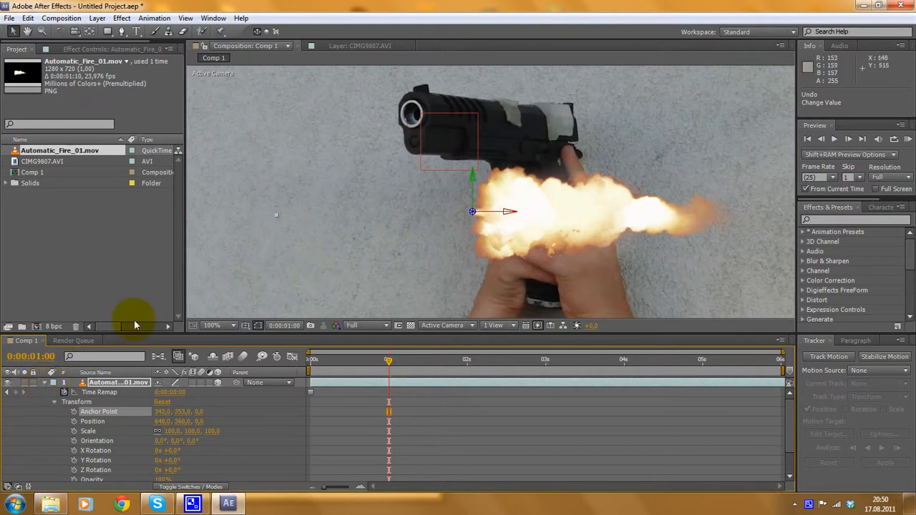
Parent the Automatic_Fire_01.mov layer to Null 1 and scrub the composition to check how the flash follows the gun.
{"action": "left_click", "coordinate": [46, 384]}
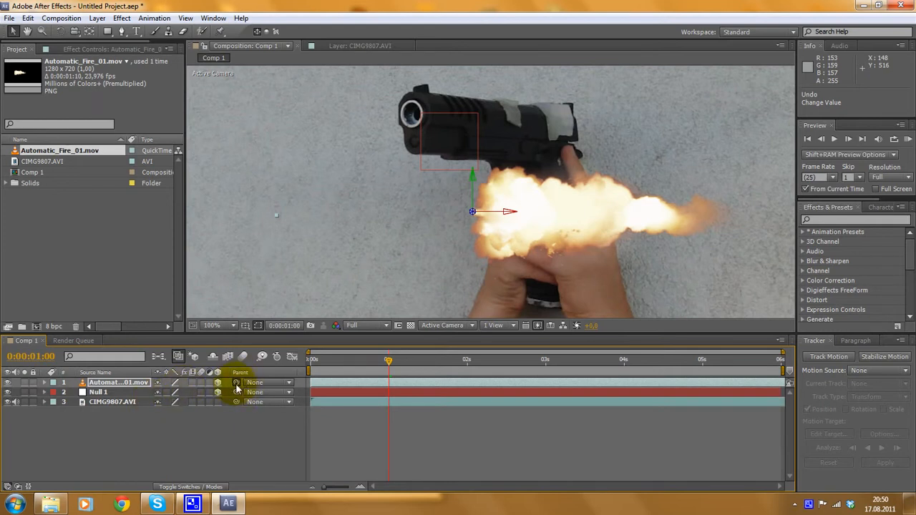
{"action": "left_click_drag", "start_coordinate": [237, 382], "coordinate": [101, 393]}
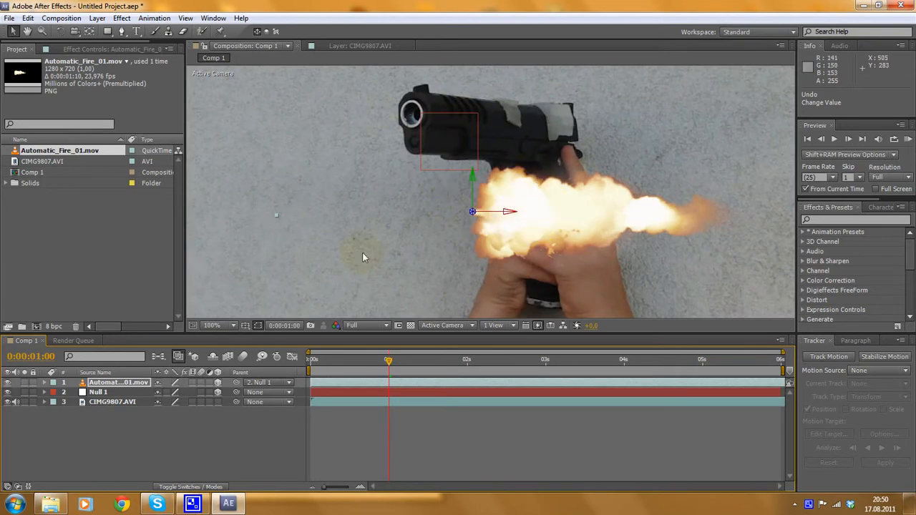
{"action": "left_click", "coordinate": [386, 360]}
{"action": "left_click_drag", "start_coordinate": [361, 367], "coordinate": [551, 325]}
{"action": "scroll", "coordinate": [457, 297], "scroll_direction": "down", "scroll_amount": 2}
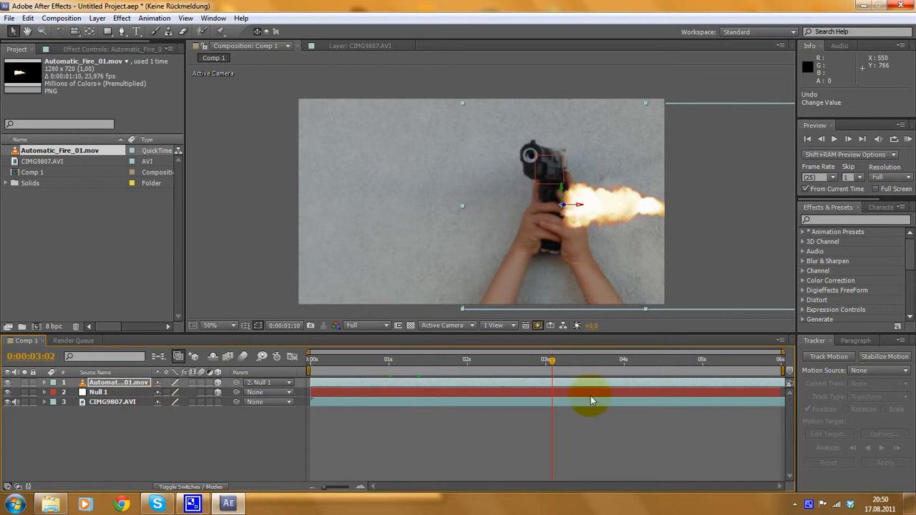
{"action": "scroll", "coordinate": [570, 237], "scroll_direction": "up", "scroll_amount": 2}
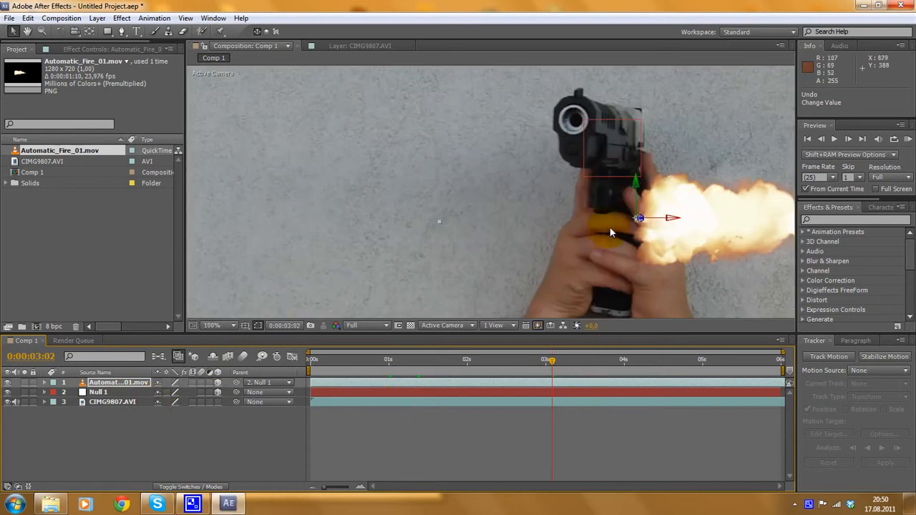
{"action": "scroll", "coordinate": [623, 240], "scroll_direction": "down", "scroll_amount": 1}
At the first frame, move the flash onto the gun's muzzle, at a position of about -1, 2.7, 0.
{"action": "left_click_drag", "start_coordinate": [551, 360], "coordinate": [262, 357]}
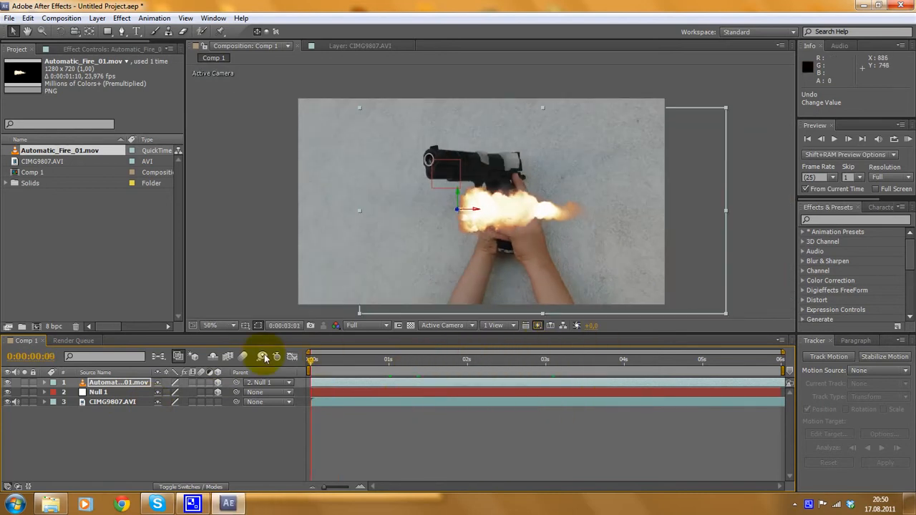
{"action": "scroll", "coordinate": [466, 254], "scroll_direction": "up", "scroll_amount": 1}
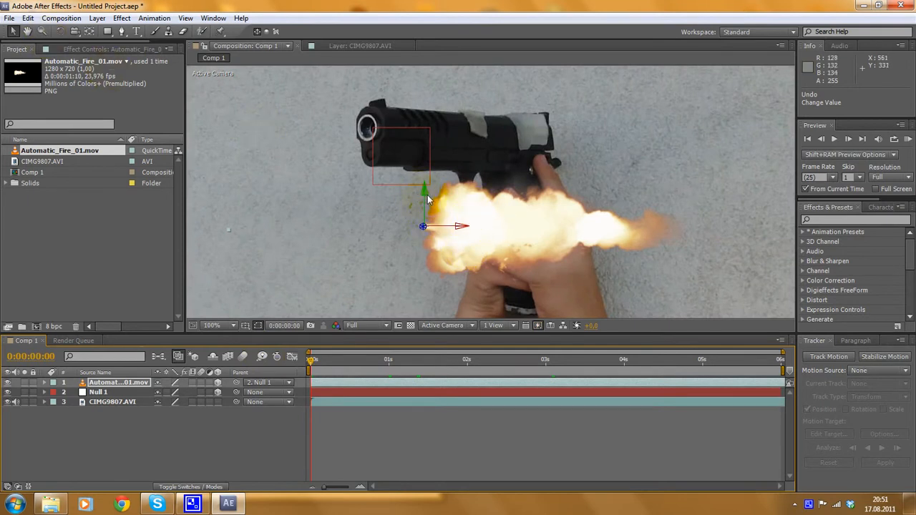
{"action": "left_click_drag", "start_coordinate": [426, 197], "coordinate": [432, 104]}
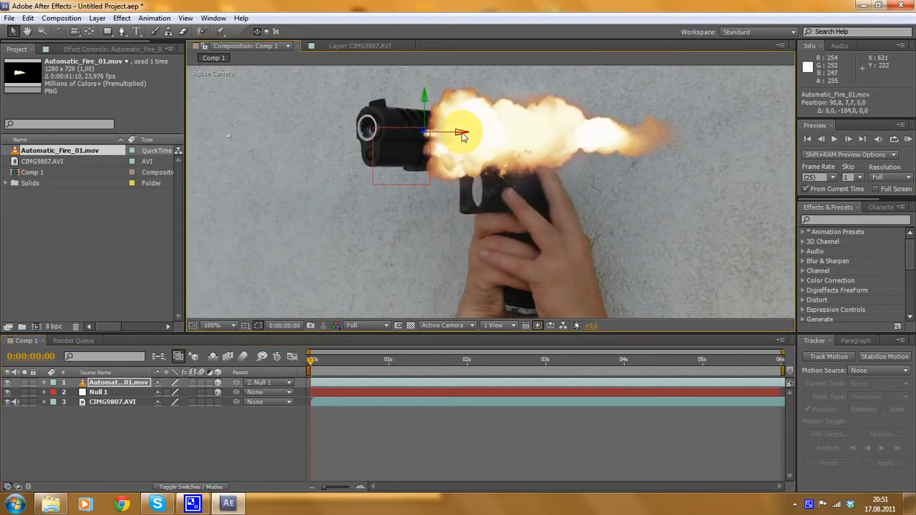
{"action": "left_click_drag", "start_coordinate": [461, 136], "coordinate": [404, 136]}
{"action": "left_click_drag", "start_coordinate": [373, 109], "coordinate": [373, 105]}
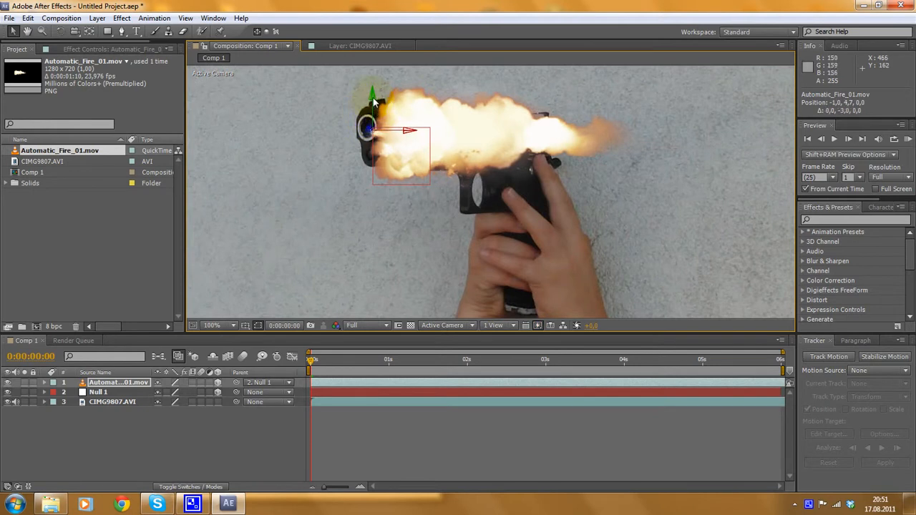
Rotate the flash in 3D to point forward out of the barrel, with an orientation of about 182.5°, 36.1°, 176.4°.
{"action": "left_click", "coordinate": [60, 31]}
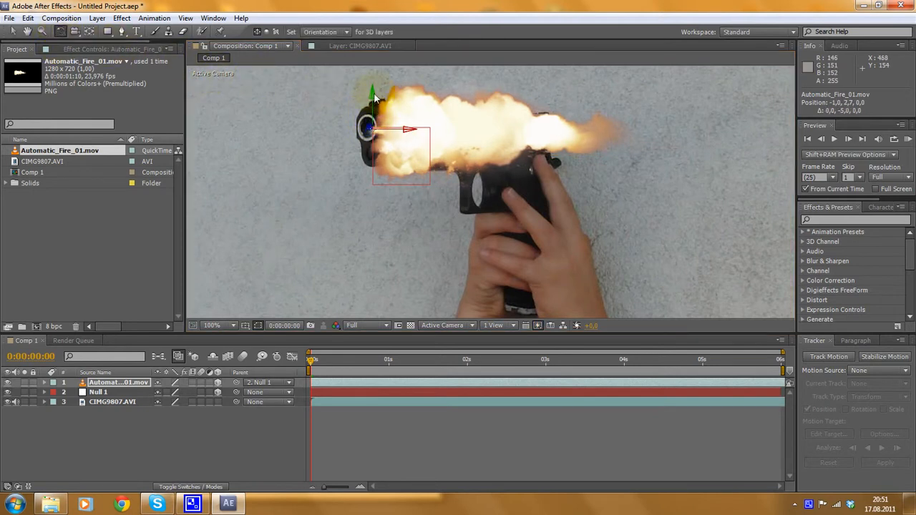
{"action": "mouse_move", "coordinate": [375, 98]}
{"action": "left_mouse_down"}
{"action": "mouse_move", "coordinate": [278, 96]}
{"action": "mouse_move", "coordinate": [359, 91]}
{"action": "left_mouse_up"}
{"action": "key", "text": "comma"}
{"action": "key", "text": "comma"}
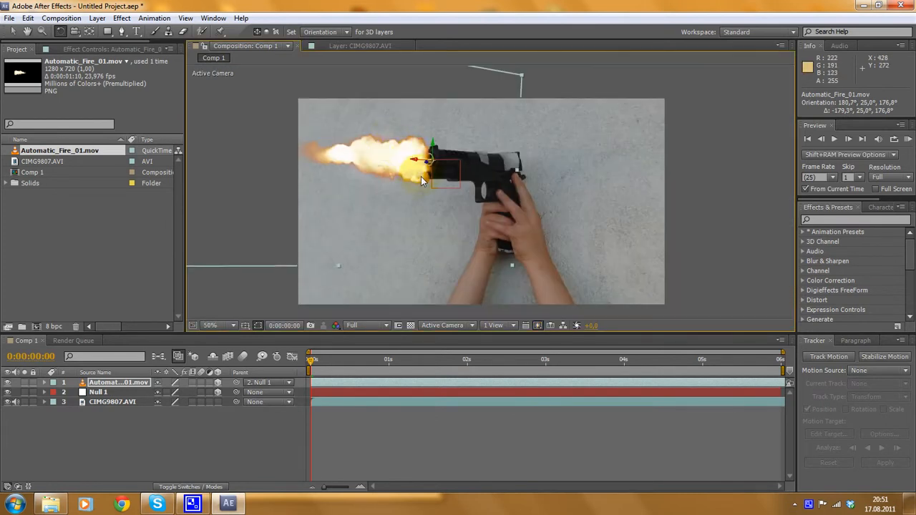
{"action": "scroll", "coordinate": [423, 181], "scroll_direction": "up", "scroll_amount": 2}
{"action": "left_click_drag", "start_coordinate": [471, 119], "coordinate": [458, 154]}
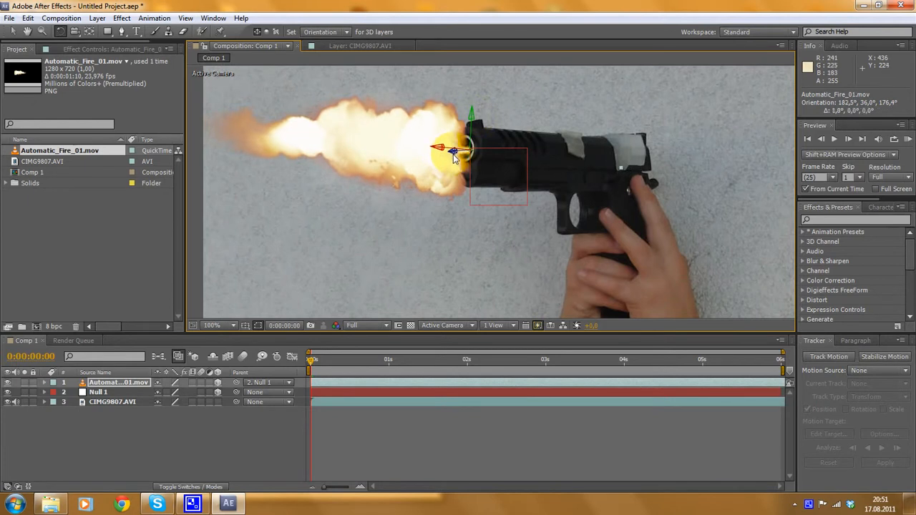
{"action": "left_click_drag", "start_coordinate": [476, 119], "coordinate": [476, 120]}
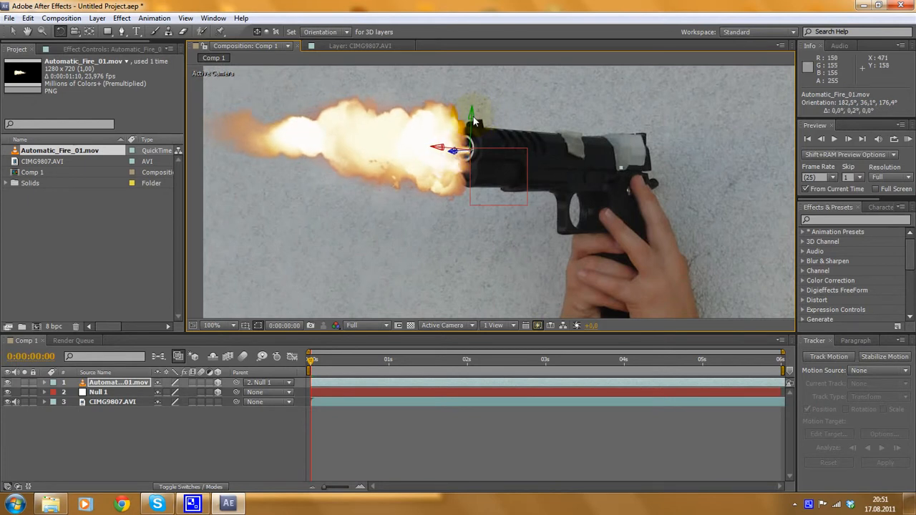
{"action": "scroll", "coordinate": [588, 203], "scroll_direction": "down", "scroll_amount": 1}
{"action": "scroll", "coordinate": [445, 205], "scroll_direction": "up", "scroll_amount": 2}
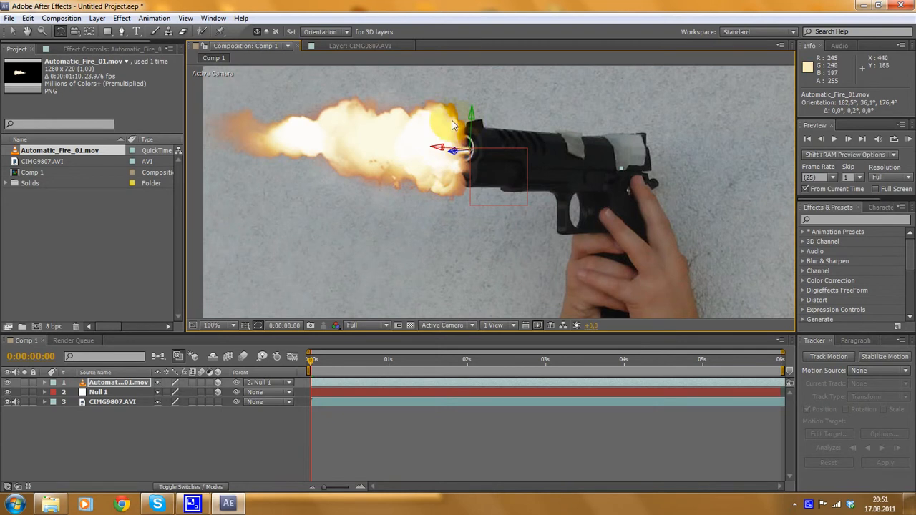
Switch the composition to the Top view and examine the flash layer's angle and origin from above.
{"action": "left_click", "coordinate": [442, 326]}
{"action": "left_click", "coordinate": [443, 381]}
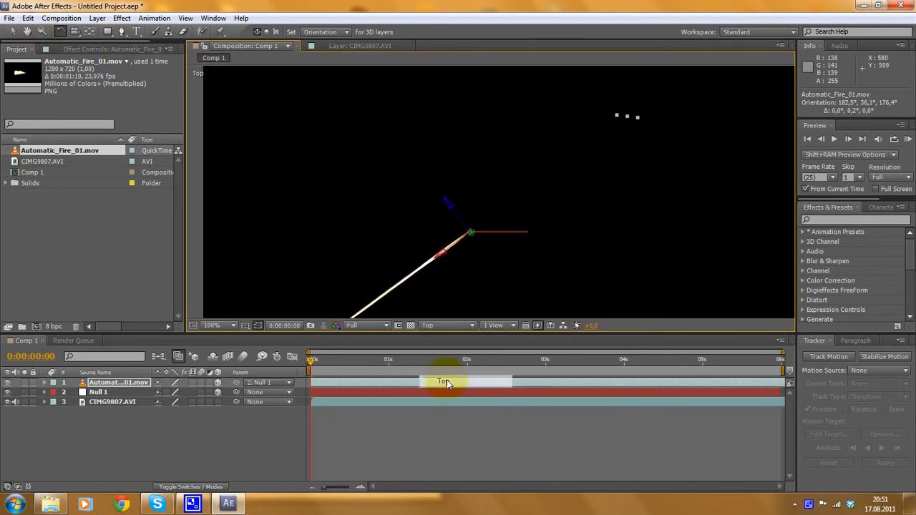
{"action": "scroll", "coordinate": [522, 180], "scroll_direction": "up", "scroll_amount": 2}
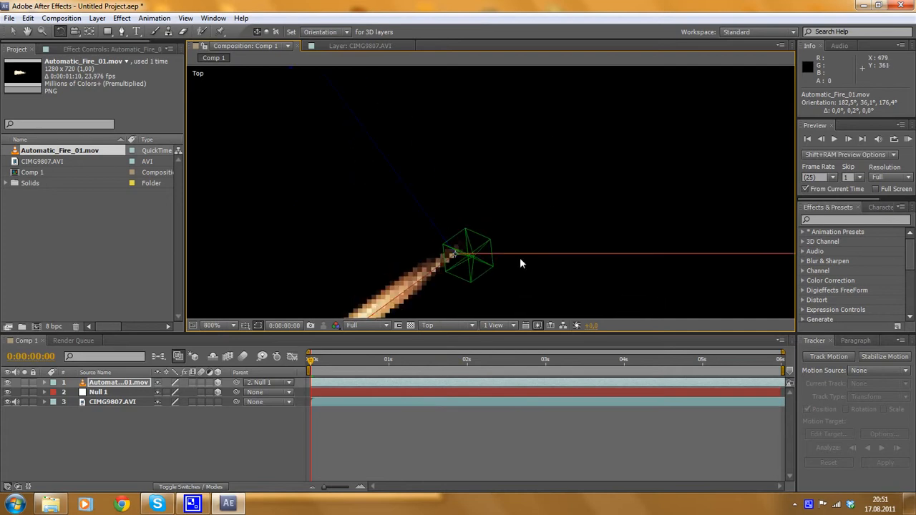
{"action": "scroll", "coordinate": [440, 266], "scroll_direction": "down", "scroll_amount": 6}
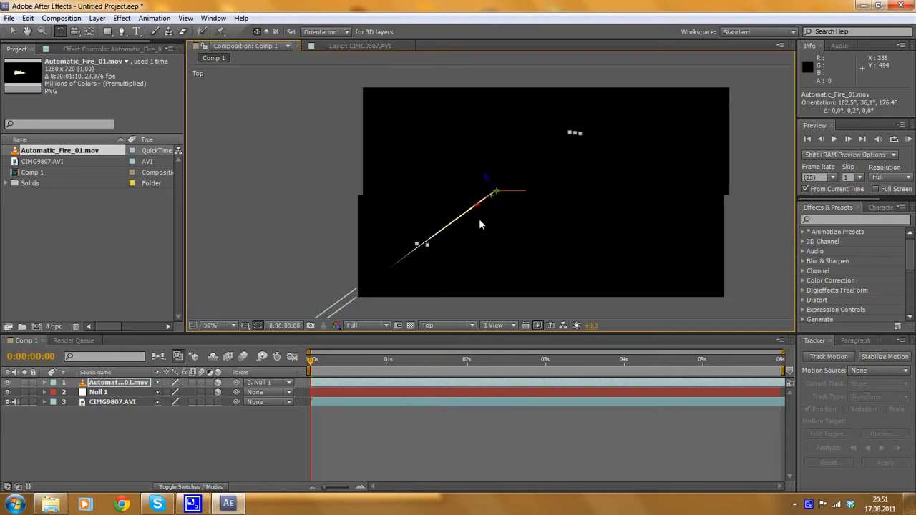
{"action": "scroll", "coordinate": [466, 225], "scroll_direction": "up", "scroll_amount": 6}
{"action": "left_click_drag", "start_coordinate": [646, 124], "coordinate": [328, 333]}
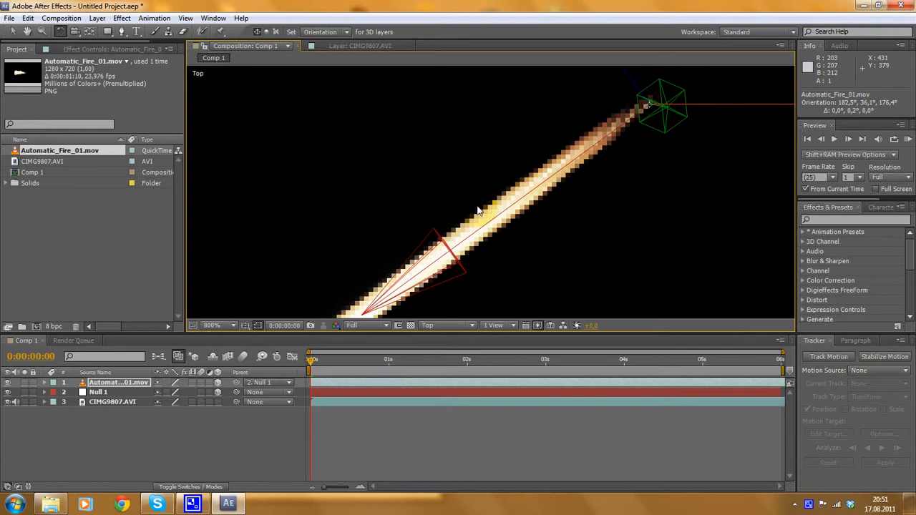
{"action": "left_click_drag", "start_coordinate": [482, 213], "coordinate": [370, 280]}
{"action": "scroll", "coordinate": [541, 173], "scroll_direction": "down", "scroll_amount": 2}
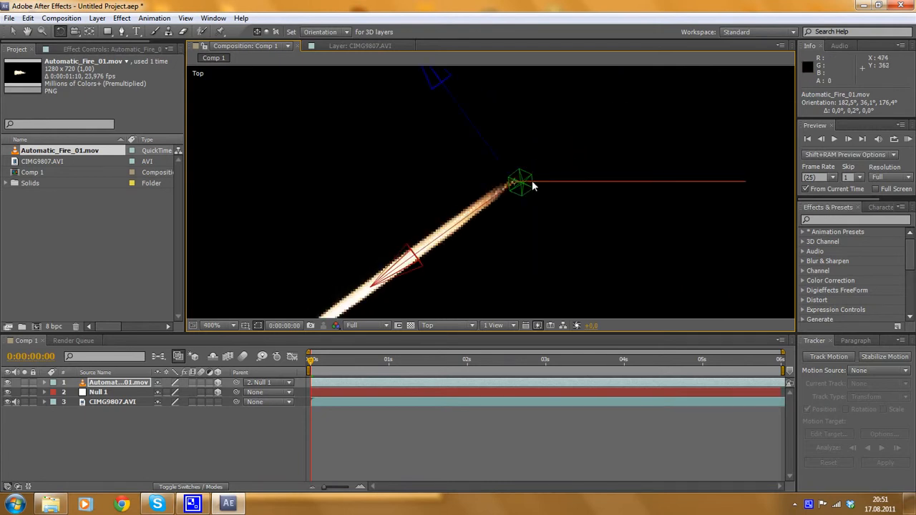
In the Top view, move the flash layer to a position of about -1.5, 2.6, 0.6.
{"action": "scroll", "coordinate": [501, 207], "scroll_direction": "down", "scroll_amount": 2}
{"action": "scroll", "coordinate": [549, 196], "scroll_direction": "up", "scroll_amount": 3}
{"action": "scroll", "coordinate": [530, 197], "scroll_direction": "down", "scroll_amount": 3}
{"action": "scroll", "coordinate": [506, 187], "scroll_direction": "up", "scroll_amount": 3}
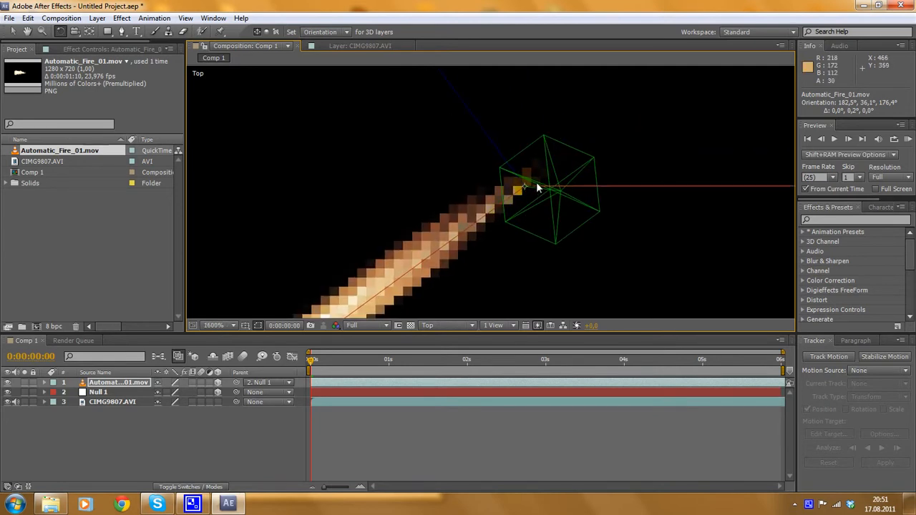
{"action": "scroll", "coordinate": [494, 218], "scroll_direction": "down", "scroll_amount": 6}
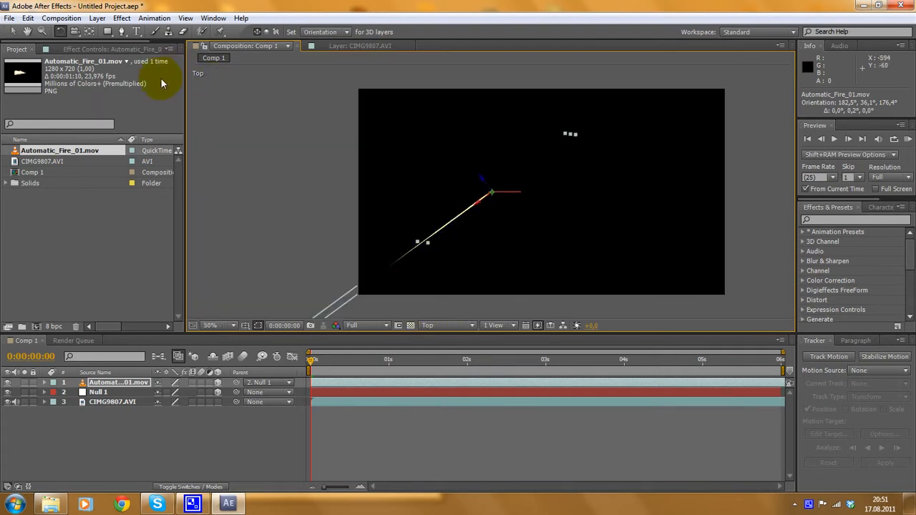
{"action": "left_click", "coordinate": [13, 31]}
{"action": "mouse_move", "coordinate": [485, 184]}
{"action": "left_mouse_down"}
{"action": "mouse_move", "coordinate": [458, 184]}
{"action": "mouse_move", "coordinate": [448, 211]}
{"action": "left_mouse_up"}
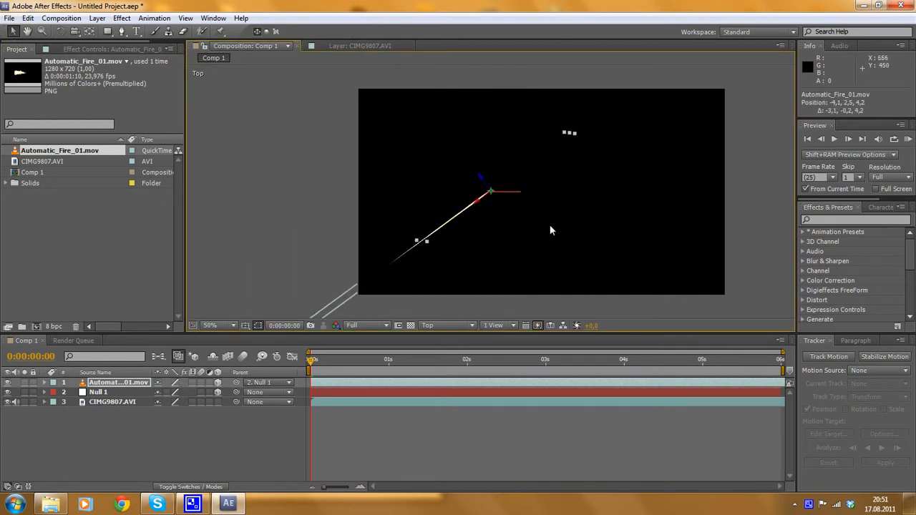
{"action": "scroll", "coordinate": [579, 192], "scroll_direction": "up", "scroll_amount": 6}
{"action": "scroll", "coordinate": [410, 97], "scroll_direction": "down", "scroll_amount": 4}
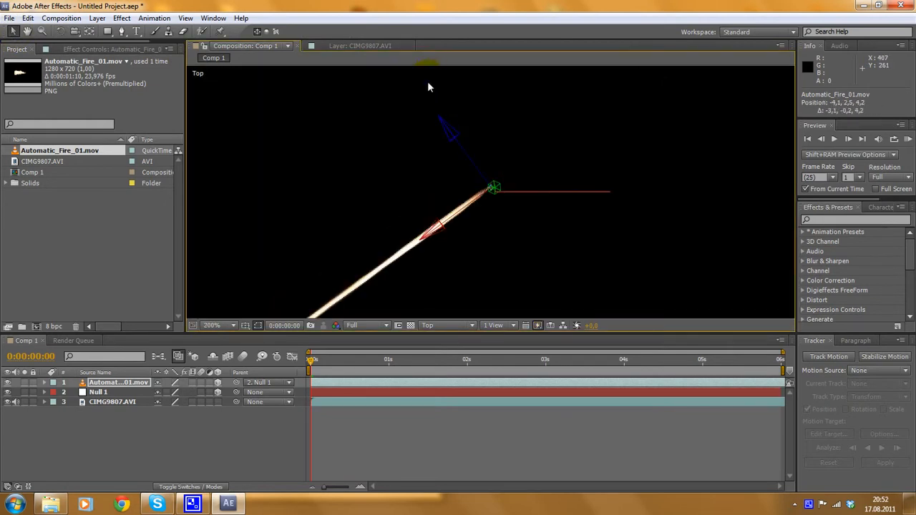
{"action": "left_click", "coordinate": [448, 124]}
{"action": "left_click", "coordinate": [411, 246]}
{"action": "left_click_drag", "start_coordinate": [449, 136], "coordinate": [430, 344]}
Switch to the Front view and adjust the flash's height, to a position of about -1.5, -0.4, 0.6.
{"action": "left_click", "coordinate": [432, 328]}
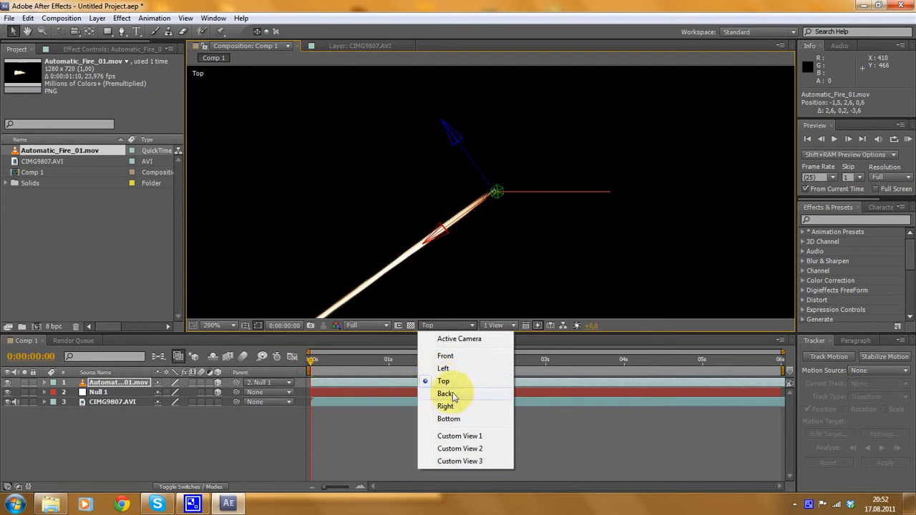
{"action": "left_click", "coordinate": [455, 356]}
{"action": "scroll", "coordinate": [474, 256], "scroll_direction": "down", "scroll_amount": 4}
{"action": "scroll", "coordinate": [488, 192], "scroll_direction": "up", "scroll_amount": 6}
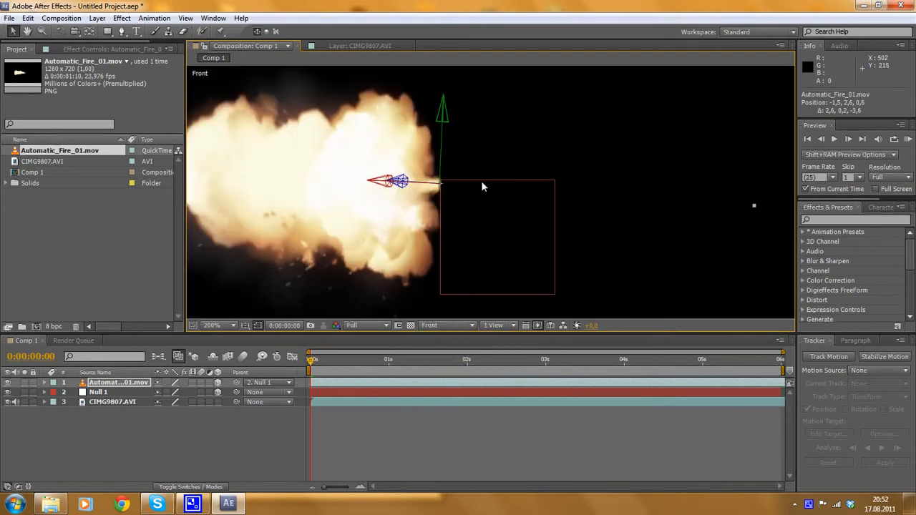
{"action": "scroll", "coordinate": [442, 150], "scroll_direction": "down", "scroll_amount": 2}
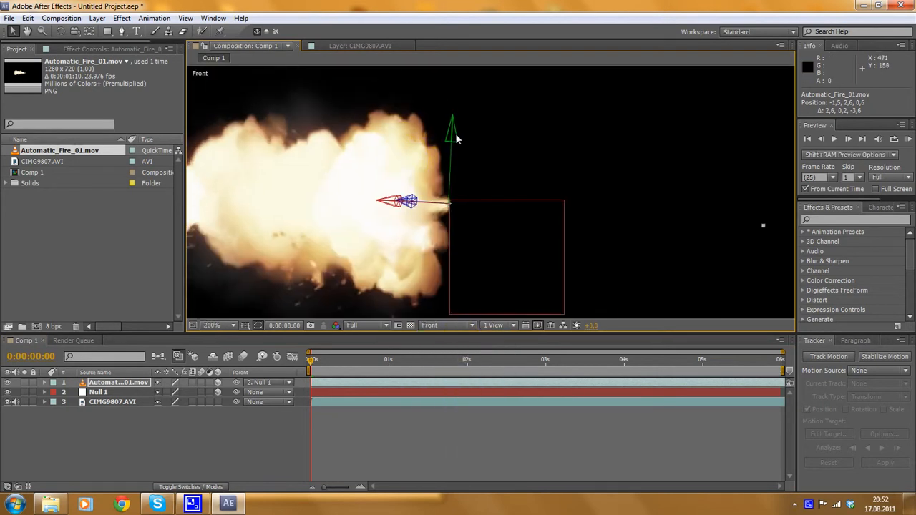
{"action": "left_click_drag", "start_coordinate": [456, 138], "coordinate": [456, 135]}
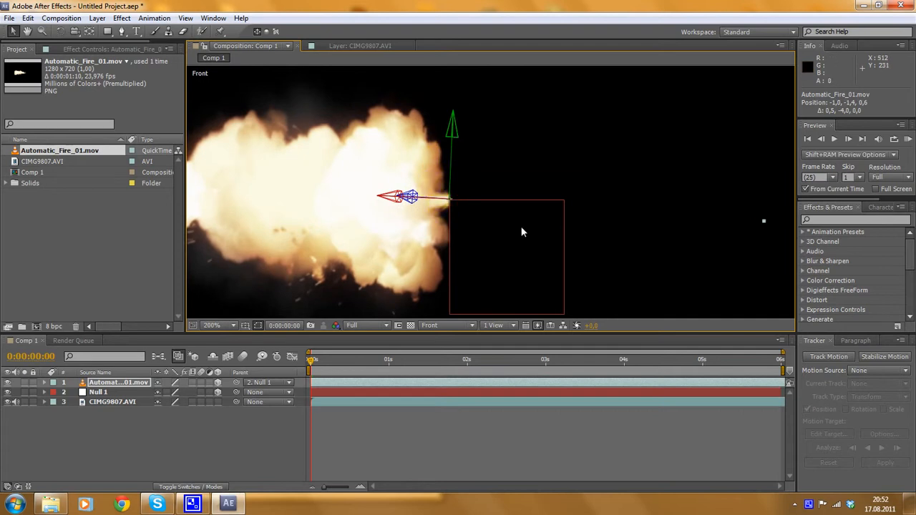
{"action": "left_click_drag", "start_coordinate": [459, 131], "coordinate": [457, 134]}
Return to the Active Camera view and shift the flash onto the muzzle, at a position of about -7.9, -0.7, -4.1.
{"action": "left_click", "coordinate": [433, 326]}
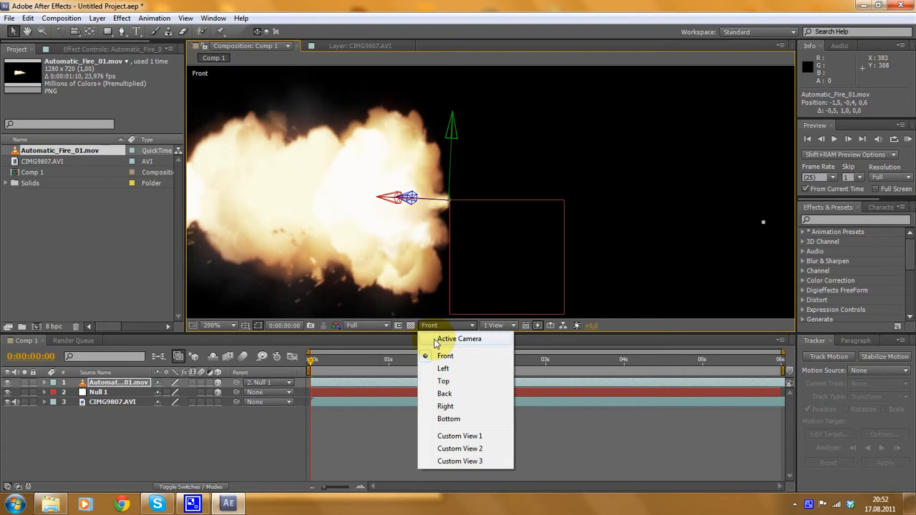
{"action": "left_click", "coordinate": [447, 339]}
{"action": "key", "text": "period"}
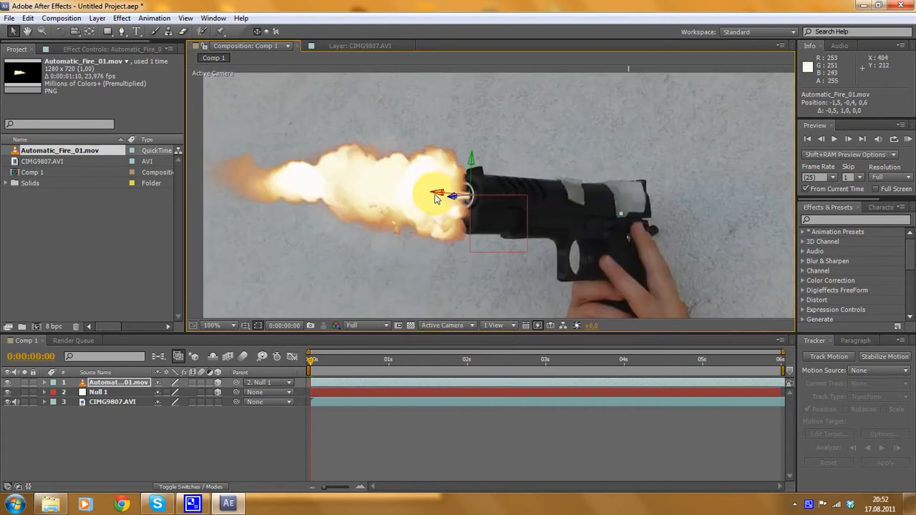
{"action": "left_click_drag", "start_coordinate": [439, 196], "coordinate": [436, 196]}
{"action": "scroll", "coordinate": [459, 219], "scroll_direction": "down", "scroll_amount": 1}
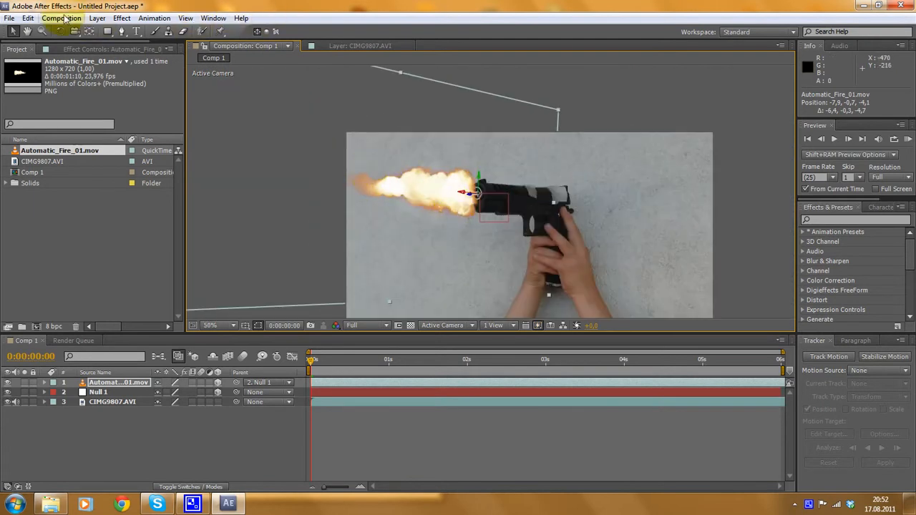
Set the Automatic_Fire_01.mov layer's blending mode to Screen.
{"action": "left_click", "coordinate": [111, 384]}
{"action": "left_click", "coordinate": [98, 19]}
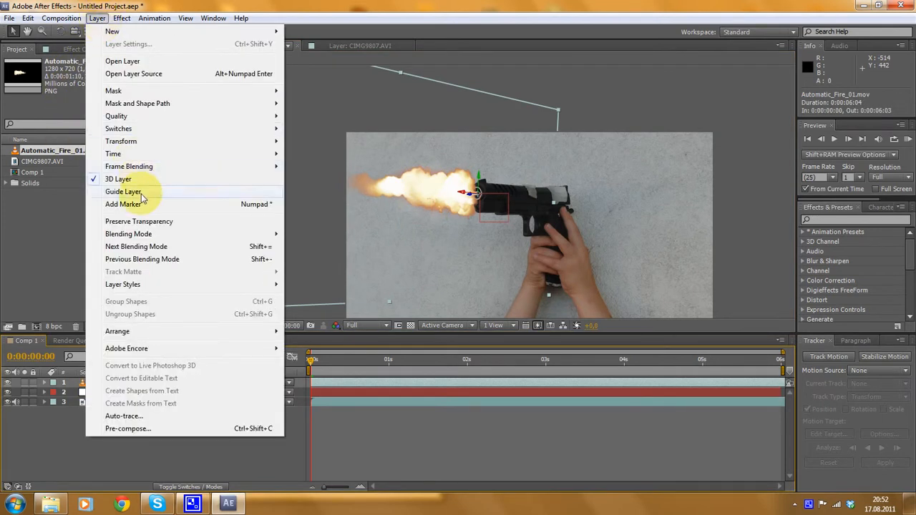
{"action": "mouse_move", "coordinate": [143, 241]}
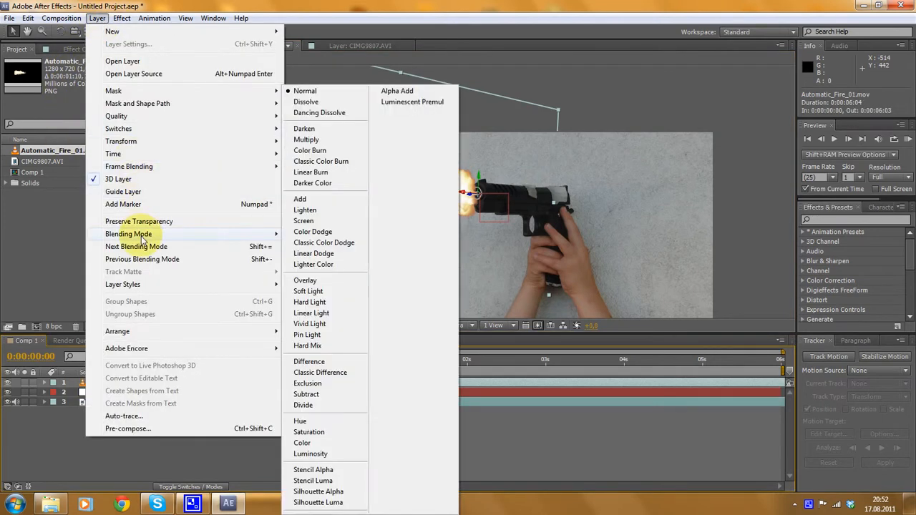
{"action": "left_click", "coordinate": [314, 222]}
{"action": "scroll", "coordinate": [313, 222], "scroll_direction": "up", "scroll_amount": 3}
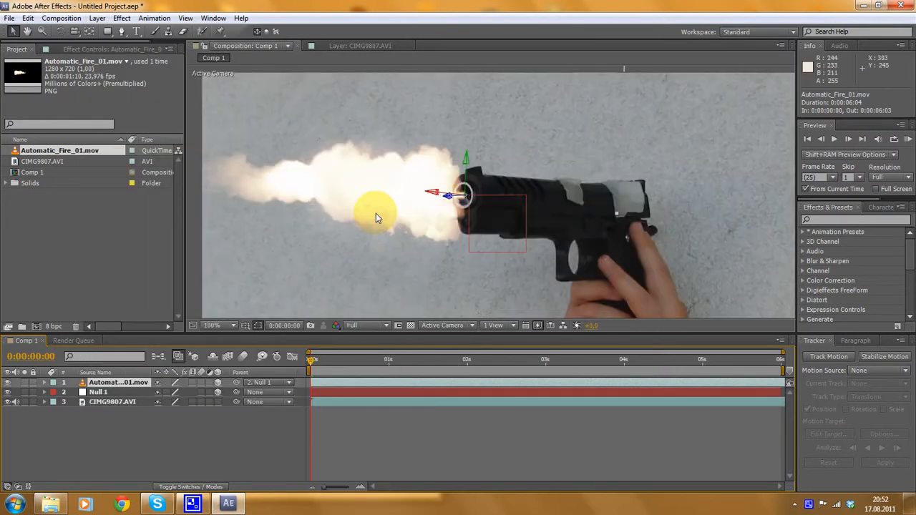
{"action": "scroll", "coordinate": [438, 197], "scroll_direction": "down", "scroll_amount": 2}
{"action": "scroll", "coordinate": [438, 197], "scroll_direction": "up", "scroll_amount": 2}
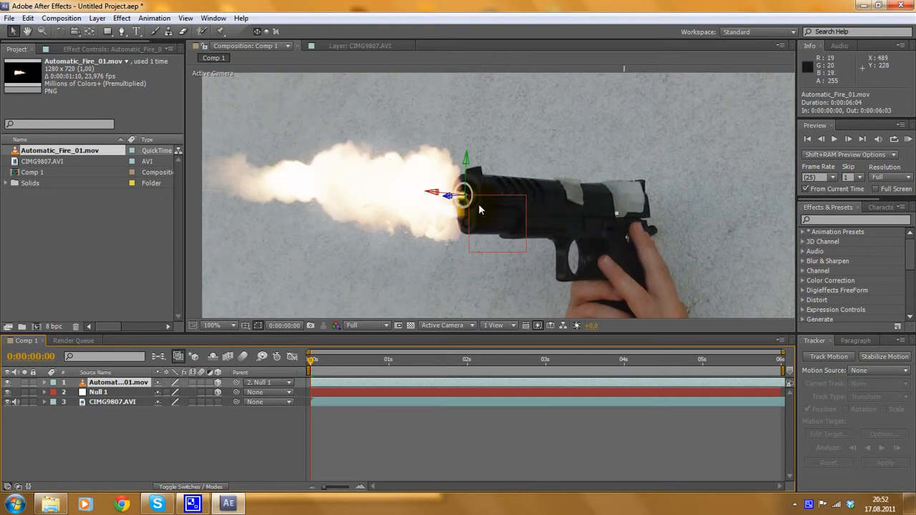
Nudge the flash closer against the barrel opening, to a position of about -12.8, -0.9, -7.7.
{"action": "left_click_drag", "start_coordinate": [436, 194], "coordinate": [432, 197]}
{"action": "scroll", "coordinate": [432, 288], "scroll_direction": "down", "scroll_amount": 1}
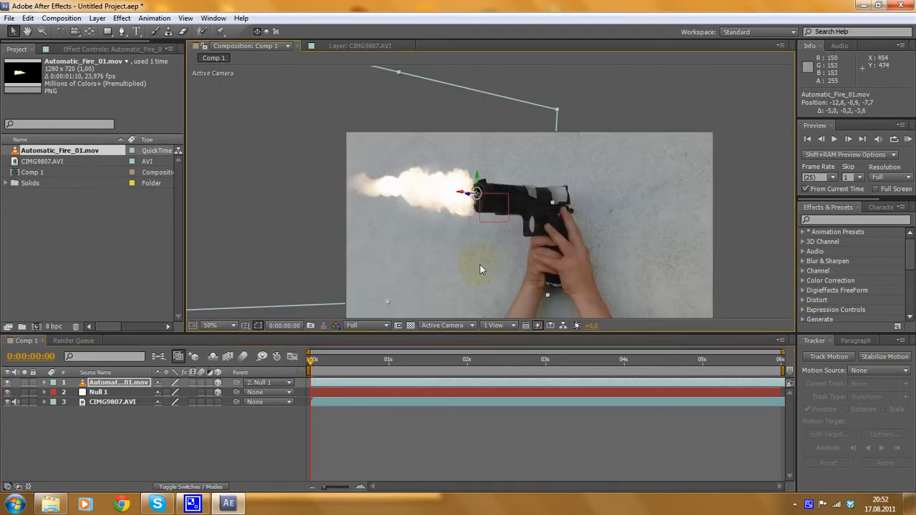
{"action": "scroll", "coordinate": [479, 264], "scroll_direction": "up", "scroll_amount": 1}
Scrub to the end of the composition and back to the first frame to compare the flash's direction with the barrel.
{"action": "left_click_drag", "start_coordinate": [310, 360], "coordinate": [805, 353]}
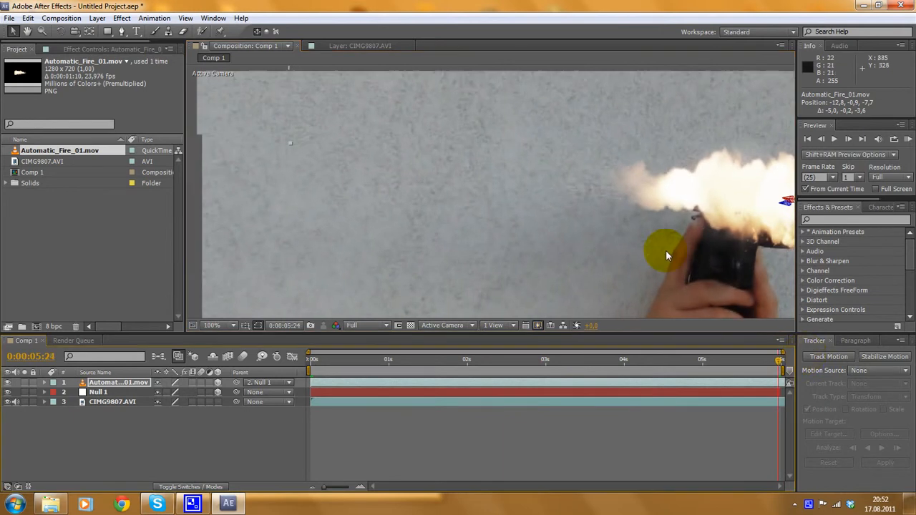
{"action": "scroll", "coordinate": [520, 241], "scroll_direction": "down", "scroll_amount": 1}
{"action": "scroll", "coordinate": [576, 229], "scroll_direction": "up", "scroll_amount": 1}
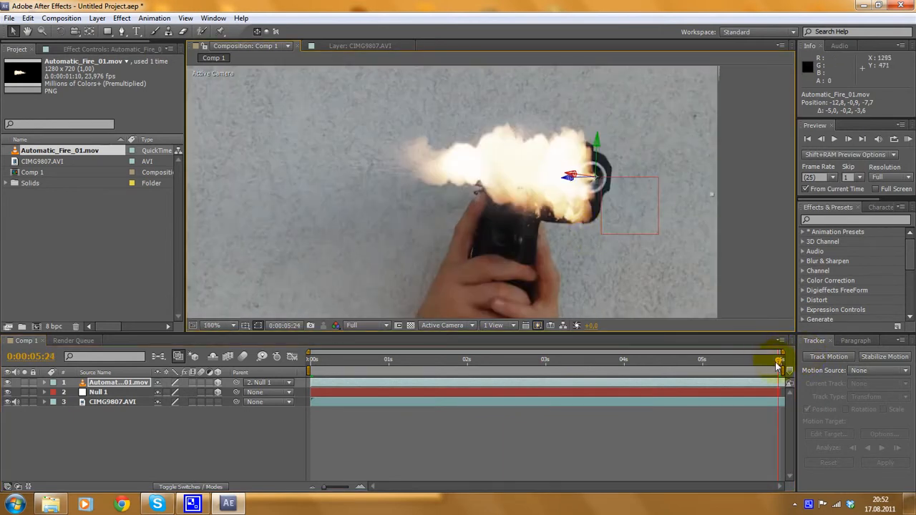
{"action": "mouse_move", "coordinate": [781, 361]}
{"action": "left_mouse_down"}
{"action": "mouse_move", "coordinate": [763, 362]}
{"action": "mouse_move", "coordinate": [792, 360]}
{"action": "left_mouse_up"}
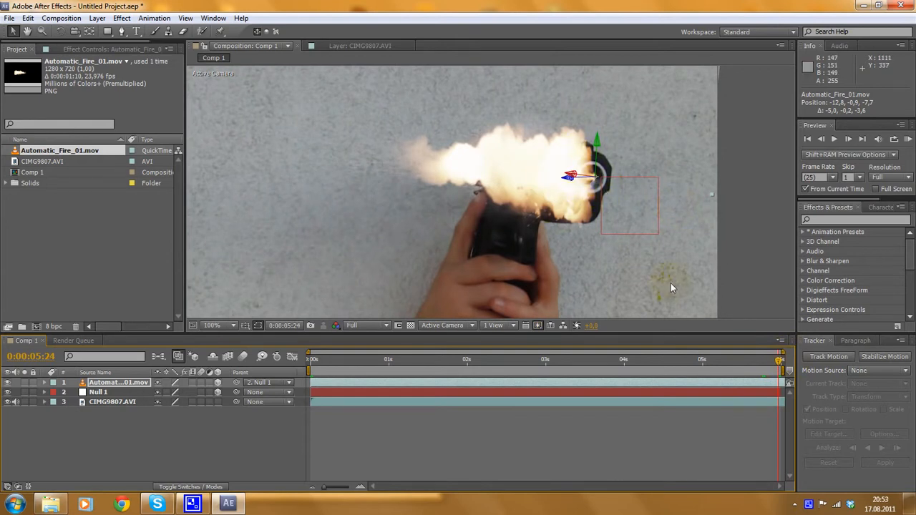
{"action": "left_click_drag", "start_coordinate": [777, 365], "coordinate": [287, 320]}
{"action": "left_click_drag", "start_coordinate": [361, 252], "coordinate": [562, 274]}
{"action": "scroll", "coordinate": [374, 224], "scroll_direction": "up", "scroll_amount": 1}
{"action": "scroll", "coordinate": [374, 224], "scroll_direction": "down", "scroll_amount": 1}
{"action": "left_click_drag", "start_coordinate": [416, 213], "coordinate": [429, 212]}
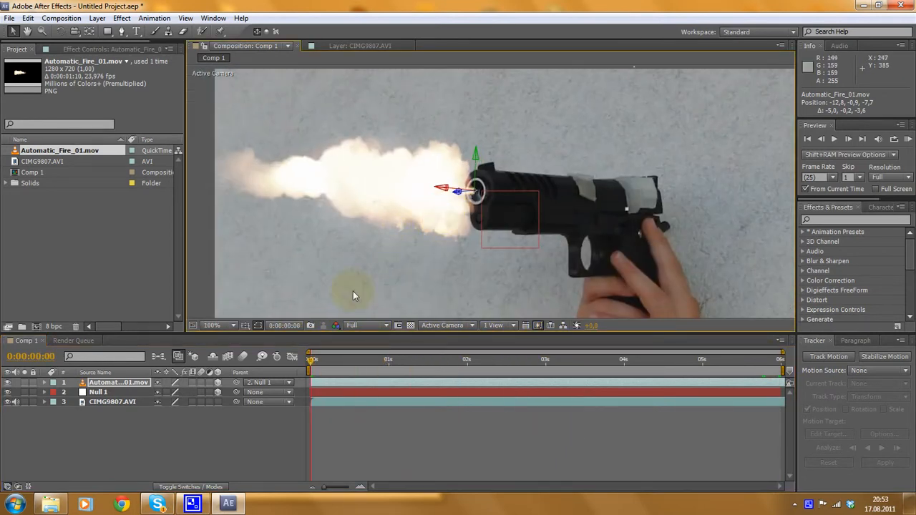
Reveal the flash layer's transform properties and start keyframing its Orientation at the first frame.
{"action": "left_click", "coordinate": [44, 383]}
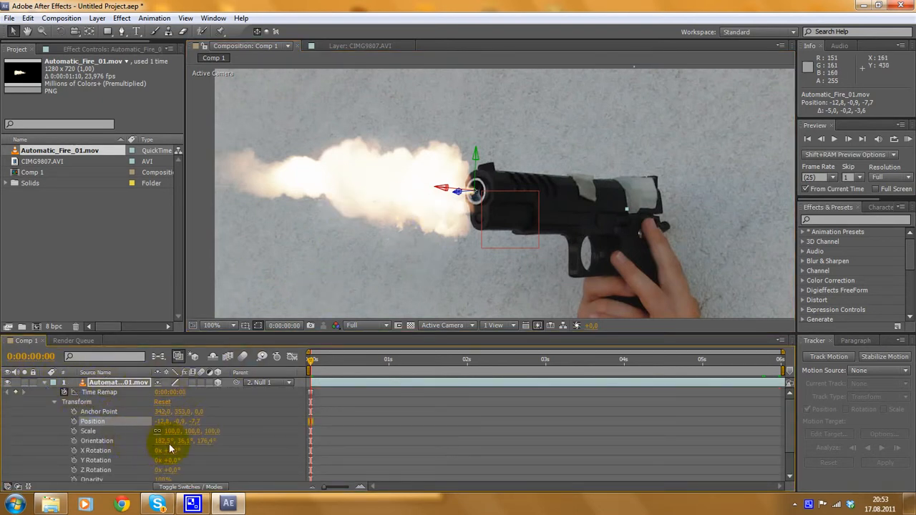
{"action": "left_click", "coordinate": [74, 441]}
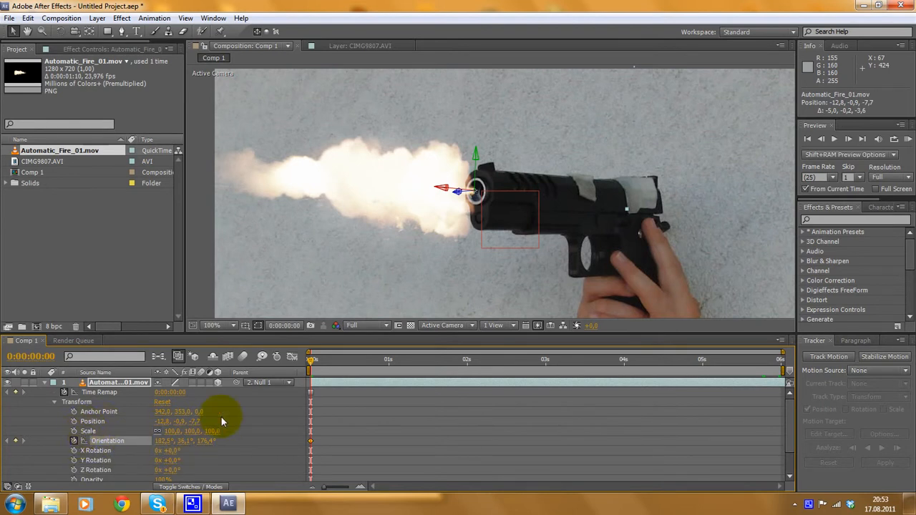
{"action": "scroll", "coordinate": [394, 214], "scroll_direction": "down", "scroll_amount": 1}
{"action": "scroll", "coordinate": [312, 342], "scroll_direction": "down", "scroll_amount": 1}
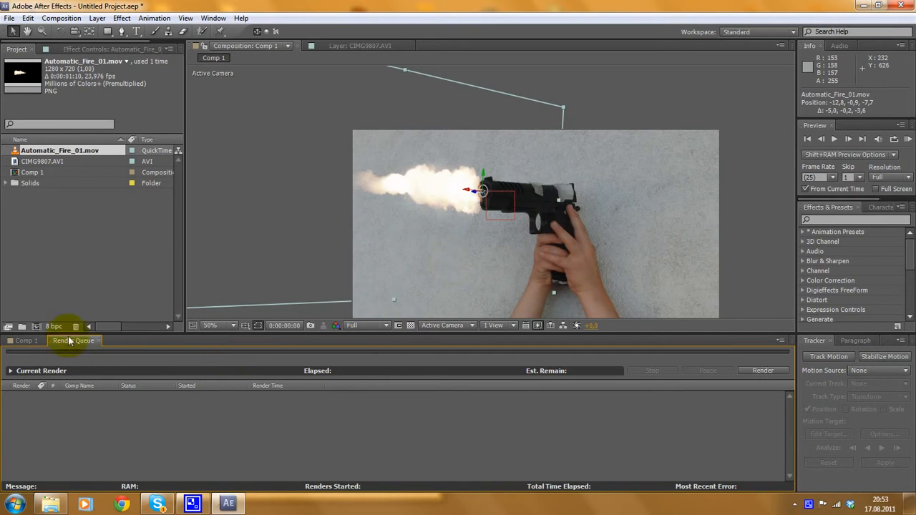
{"action": "left_click", "coordinate": [25, 341]}
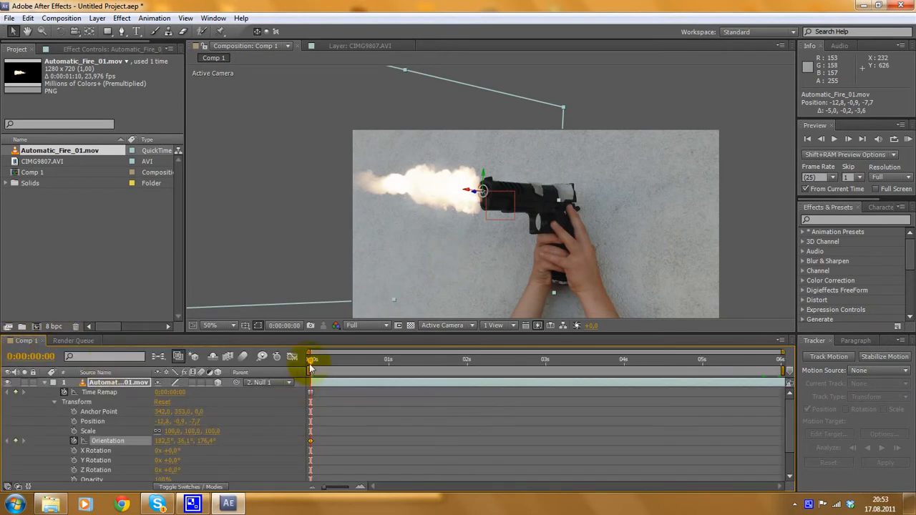
{"action": "left_click", "coordinate": [311, 360]}
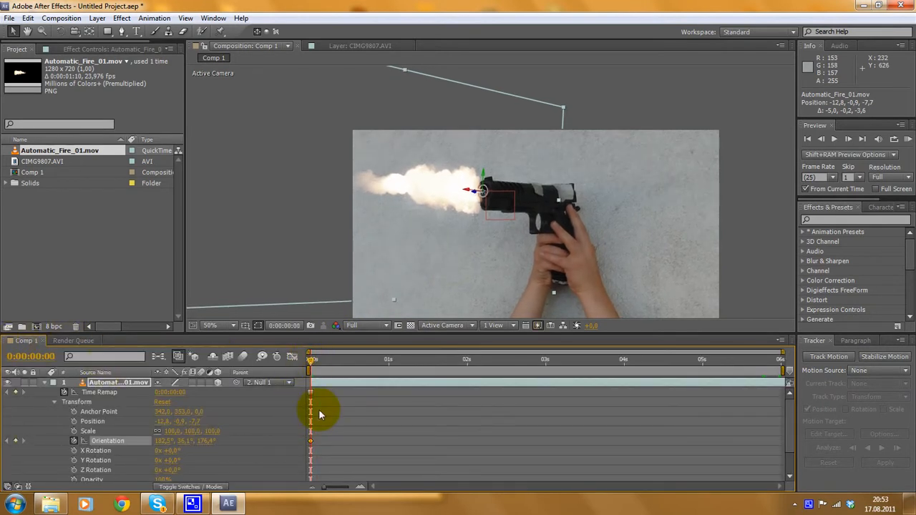
{"action": "key", "text": "period"}
{"action": "scroll", "coordinate": [315, 374], "scroll_direction": "down", "scroll_amount": 1}
{"action": "scroll", "coordinate": [319, 372], "scroll_direction": "up", "scroll_amount": 1}
{"action": "scroll", "coordinate": [433, 264], "scroll_direction": "up", "scroll_amount": 1}
{"action": "scroll", "coordinate": [434, 217], "scroll_direction": "down", "scroll_amount": 1}
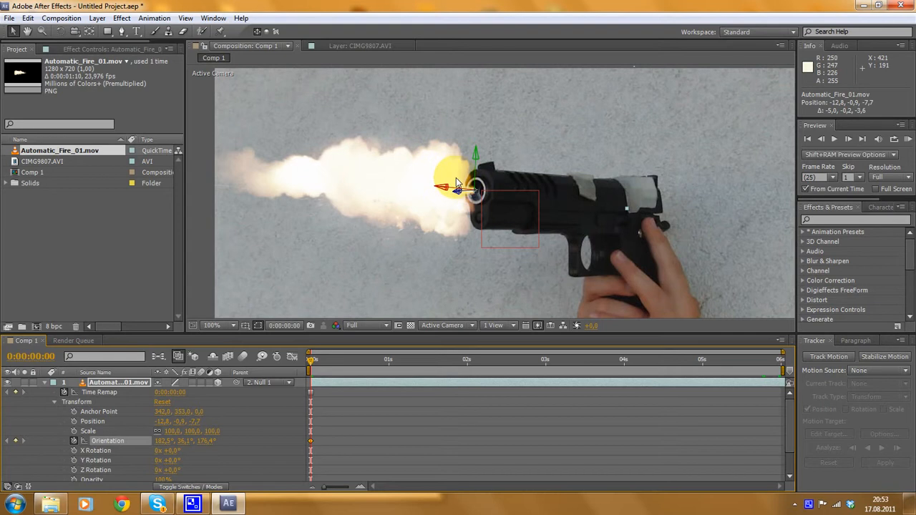
{"action": "scroll", "coordinate": [428, 232], "scroll_direction": "down", "scroll_amount": 1}
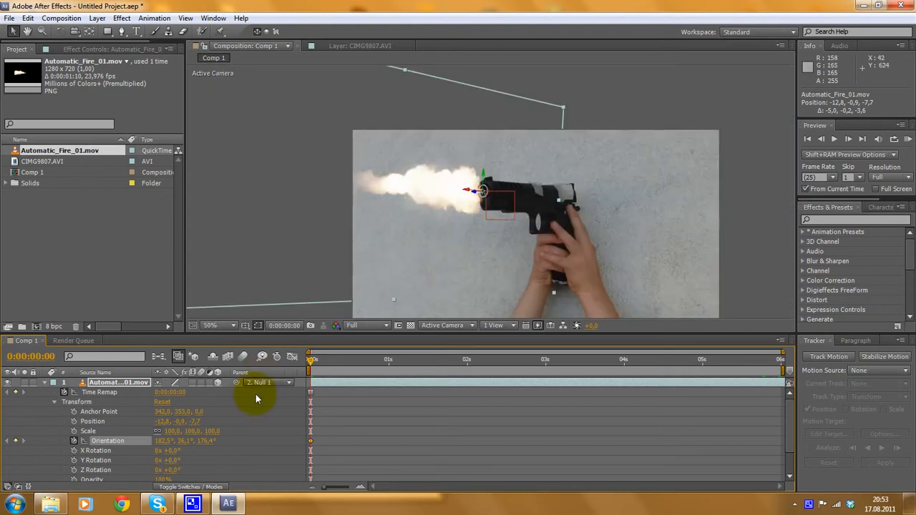
At 0:00:05:24, rotate the flash to point out of the turned barrel, keyframing an orientation of about 0.4°, 58.1°, 7.6°.
{"action": "left_click_drag", "start_coordinate": [312, 362], "coordinate": [803, 355]}
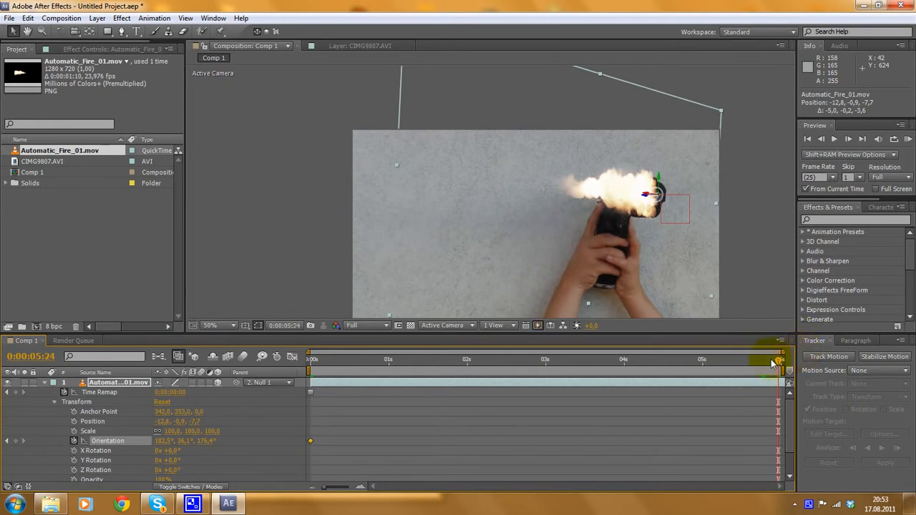
{"action": "left_click", "coordinate": [60, 32]}
{"action": "scroll", "coordinate": [581, 185], "scroll_direction": "up", "scroll_amount": 2}
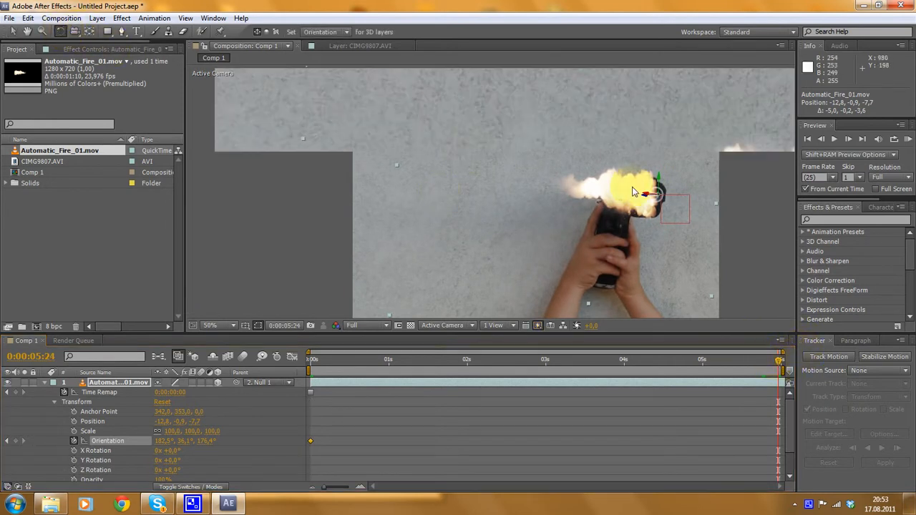
{"action": "left_click_drag", "start_coordinate": [781, 157], "coordinate": [592, 202]}
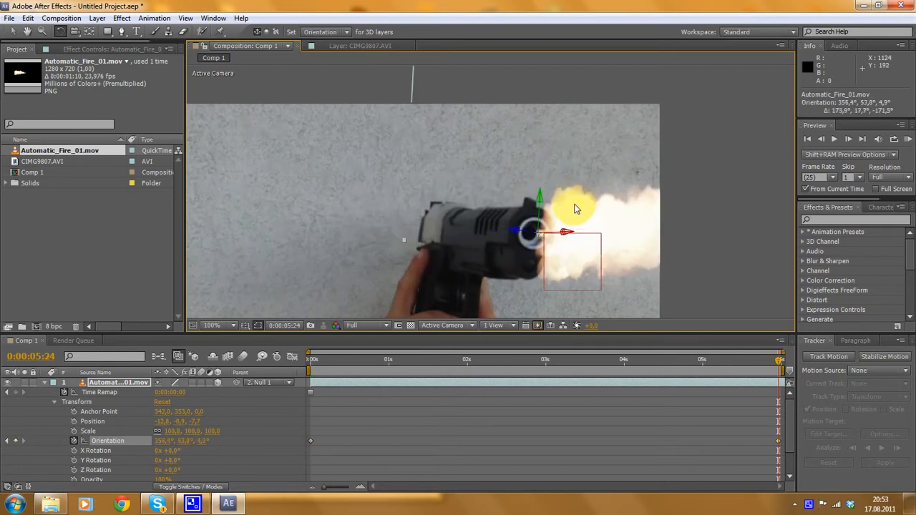
{"action": "scroll", "coordinate": [577, 204], "scroll_direction": "down", "scroll_amount": 2}
{"action": "left_click_drag", "start_coordinate": [516, 196], "coordinate": [516, 197]}
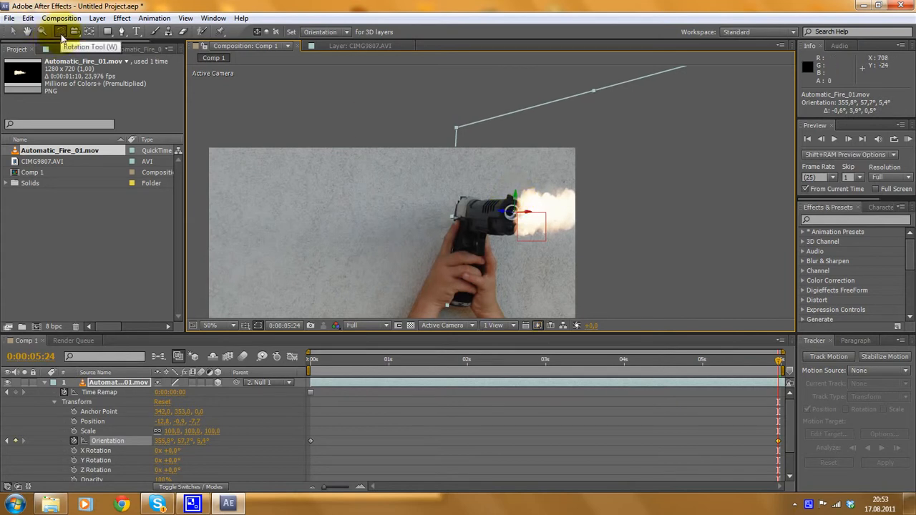
{"action": "scroll", "coordinate": [489, 193], "scroll_direction": "up", "scroll_amount": 2}
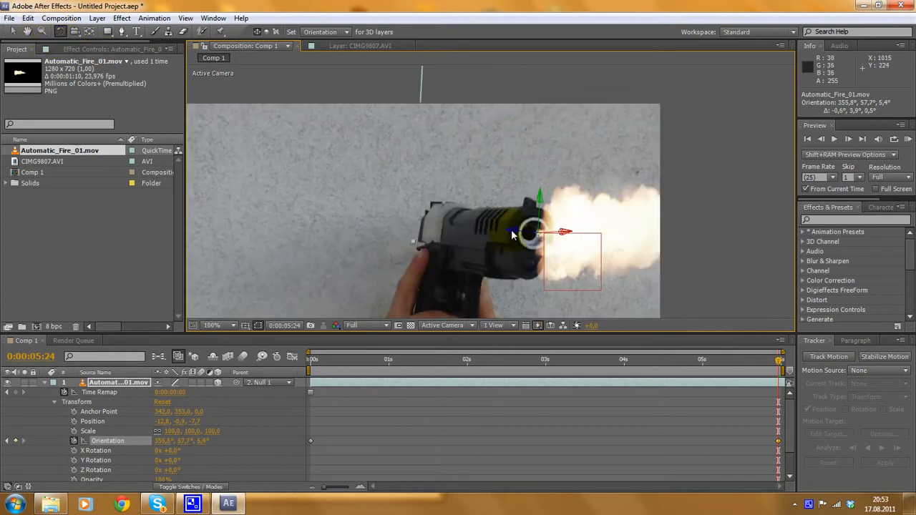
{"action": "left_click_drag", "start_coordinate": [512, 233], "coordinate": [564, 240]}
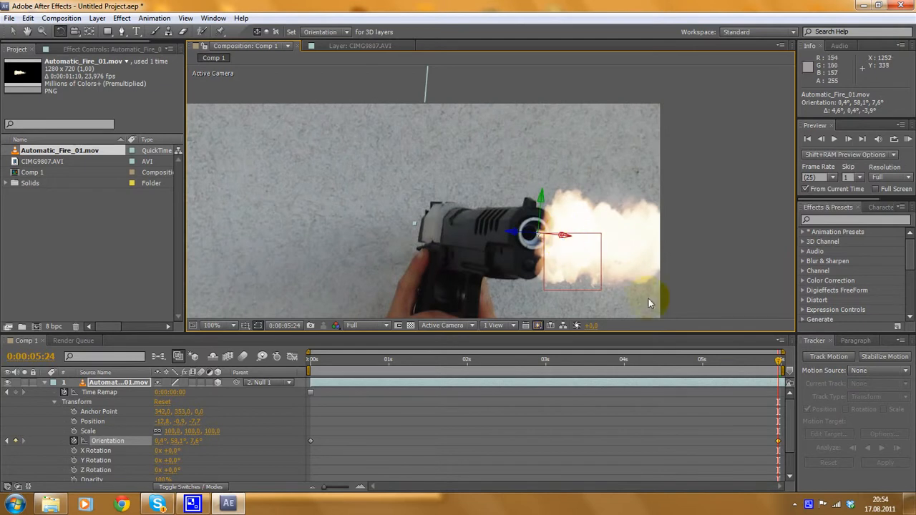
At 0:00:04:06, rotate the flash to point toward the camera along the barrel, keyframing an orientation of about 192.1°, 80.2°, 174.0°.
{"action": "scroll", "coordinate": [649, 299], "scroll_direction": "down", "scroll_amount": 1}
{"action": "left_click_drag", "start_coordinate": [781, 365], "coordinate": [642, 331]}
{"action": "scroll", "coordinate": [547, 224], "scroll_direction": "up", "scroll_amount": 4}
{"action": "scroll", "coordinate": [501, 207], "scroll_direction": "down", "scroll_amount": 2}
{"action": "scroll", "coordinate": [447, 188], "scroll_direction": "up", "scroll_amount": 2}
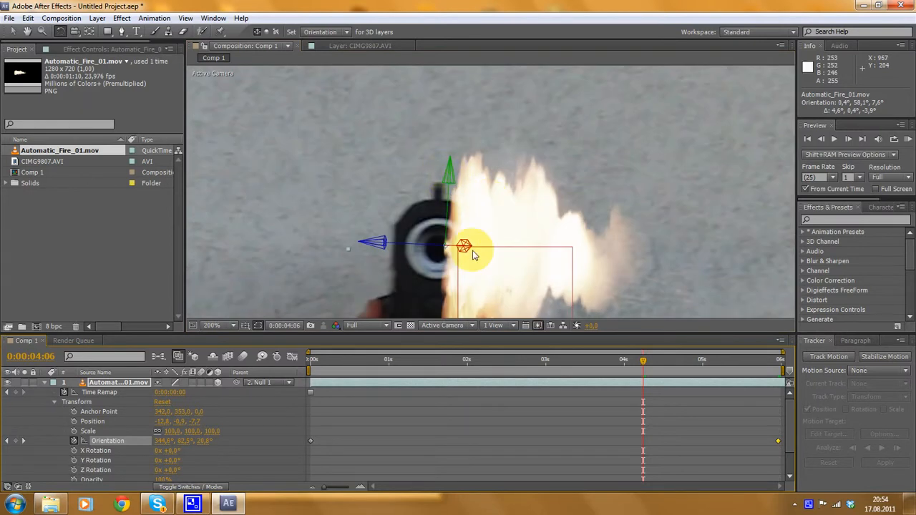
{"action": "left_click_drag", "start_coordinate": [451, 176], "coordinate": [437, 181]}
{"action": "left_click", "coordinate": [634, 368]}
{"action": "mouse_move", "coordinate": [645, 363]}
{"action": "left_mouse_down"}
{"action": "mouse_move", "coordinate": [494, 358]}
{"action": "mouse_move", "coordinate": [284, 327]}
{"action": "mouse_move", "coordinate": [650, 323]}
{"action": "mouse_move", "coordinate": [639, 332]}
{"action": "mouse_move", "coordinate": [643, 359]}
{"action": "left_mouse_up"}
{"action": "scroll", "coordinate": [579, 279], "scroll_direction": "down", "scroll_amount": 4}
{"action": "scroll", "coordinate": [460, 233], "scroll_direction": "up", "scroll_amount": 2}
{"action": "left_click_drag", "start_coordinate": [433, 219], "coordinate": [429, 220]}
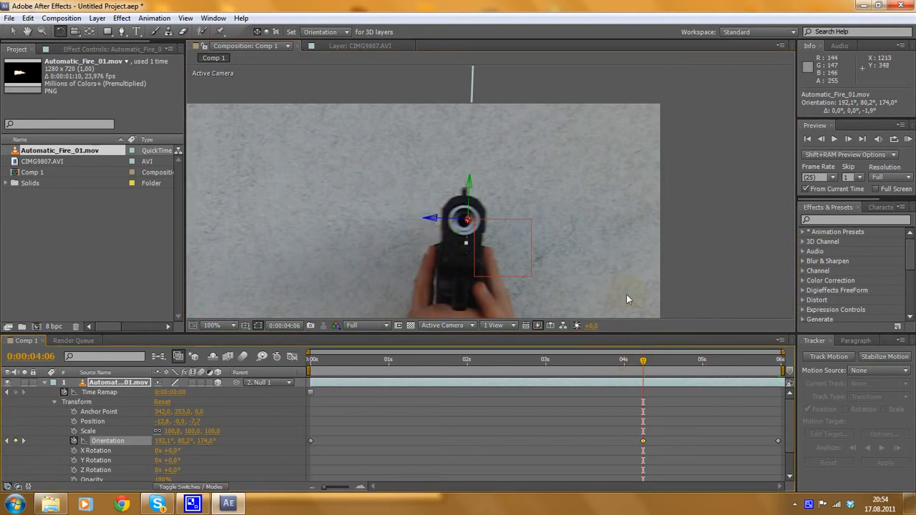
At 0:00:04:04, shift the flash along its Z axis onto the muzzle, to a position of about -17.7, -1.1, -6.8.
{"action": "scroll", "coordinate": [654, 314], "scroll_direction": "down", "scroll_amount": 2}
{"action": "left_click_drag", "start_coordinate": [644, 361], "coordinate": [632, 305]}
{"action": "scroll", "coordinate": [581, 278], "scroll_direction": "up", "scroll_amount": 3}
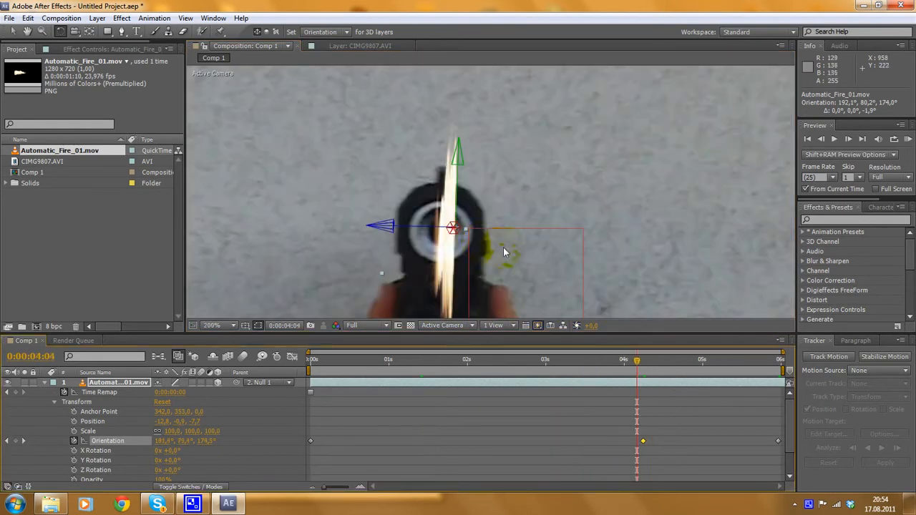
{"action": "key", "text": "v"}
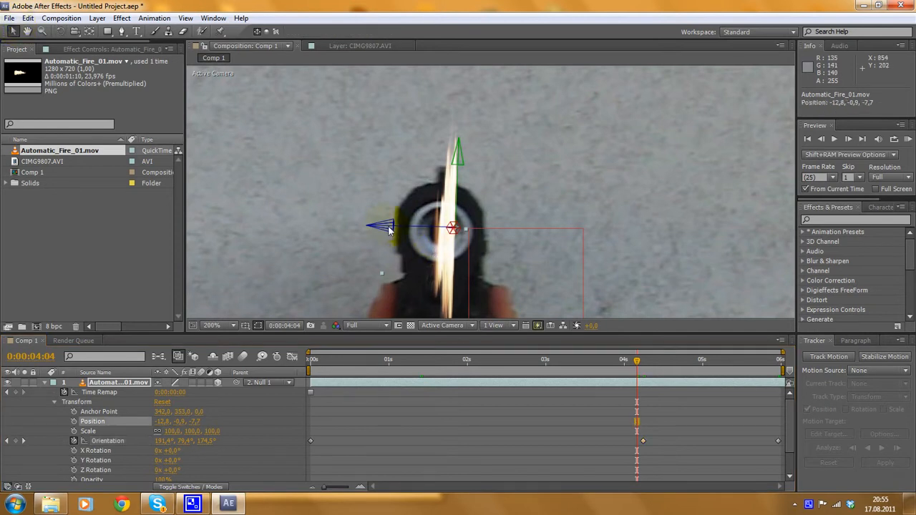
{"action": "left_click_drag", "start_coordinate": [391, 227], "coordinate": [387, 233]}
{"action": "key", "text": "comma"}
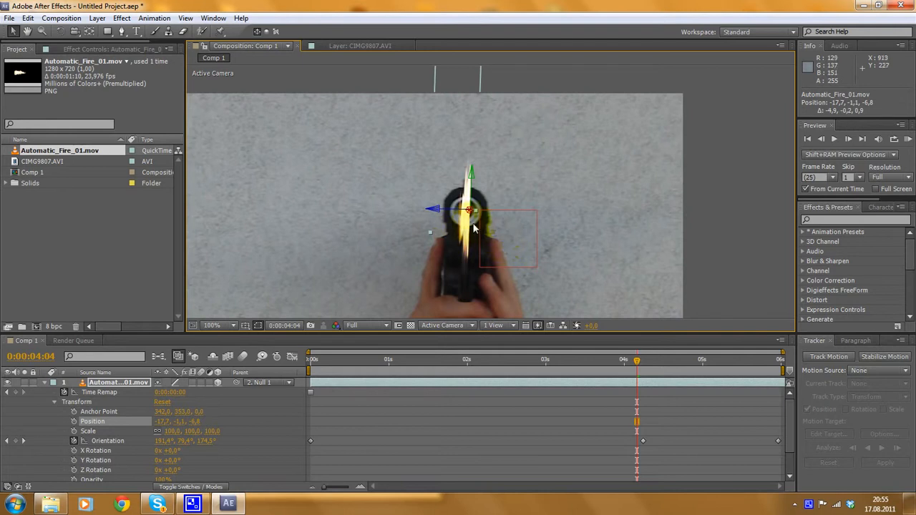
Collapse the flash layer's properties and return to the first frame to examine how the flash sits at the muzzle.
{"action": "left_click", "coordinate": [45, 383]}
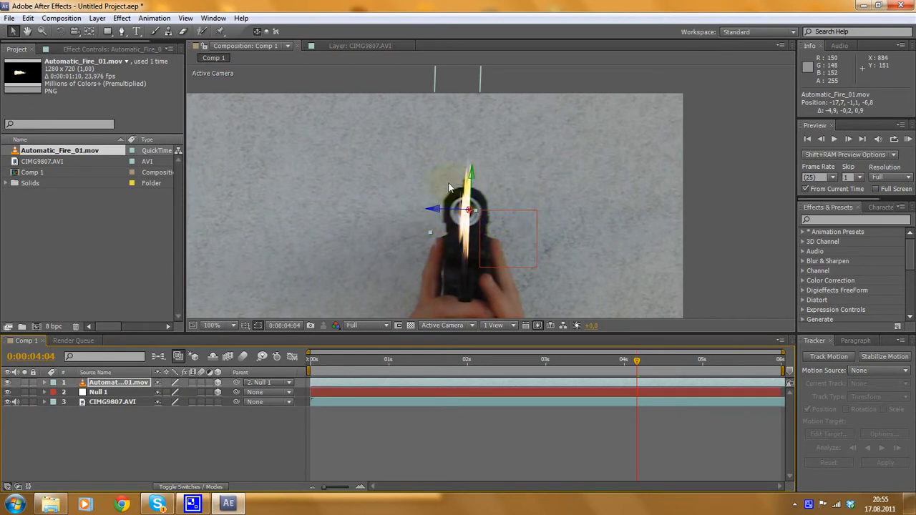
{"action": "left_click_drag", "start_coordinate": [636, 360], "coordinate": [311, 349]}
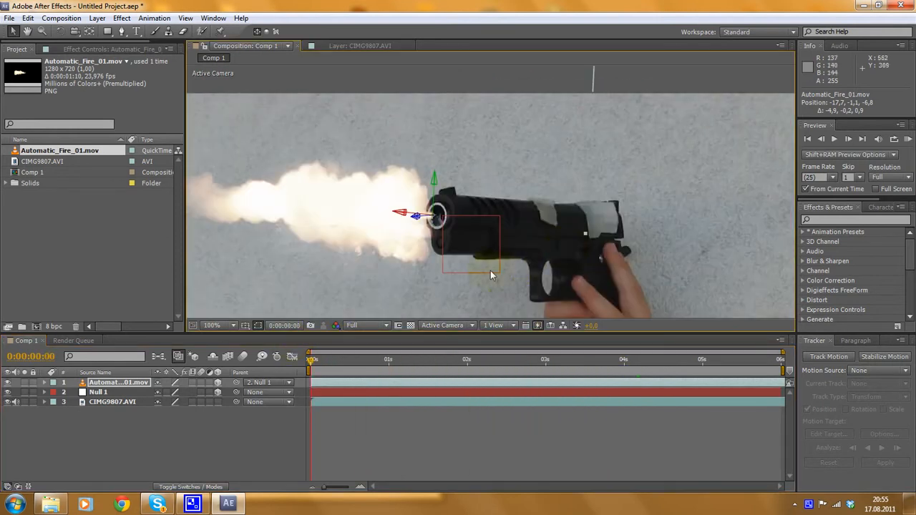
{"action": "left_click_drag", "start_coordinate": [519, 279], "coordinate": [581, 278]}
{"action": "scroll", "coordinate": [471, 279], "scroll_direction": "down", "scroll_amount": 1}
{"action": "scroll", "coordinate": [470, 279], "scroll_direction": "up", "scroll_amount": 1}
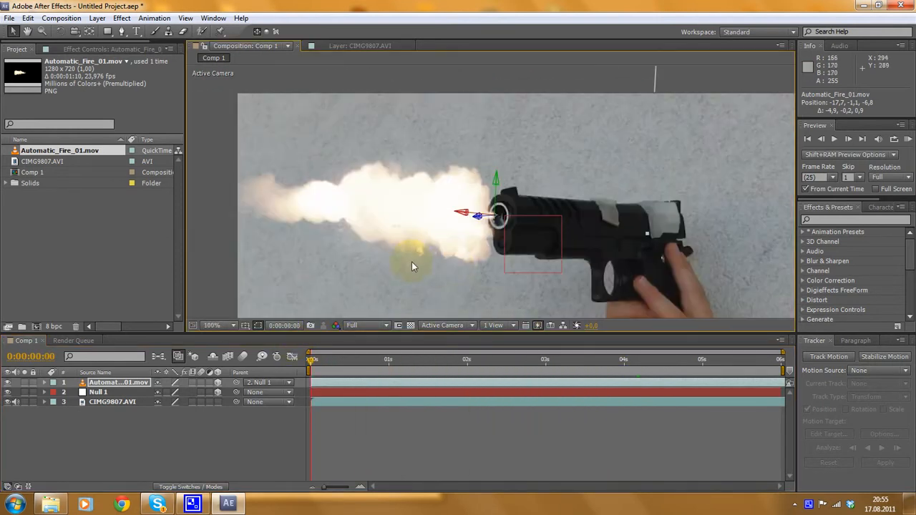
{"action": "scroll", "coordinate": [402, 292], "scroll_direction": "down", "scroll_amount": 1}
{"action": "scroll", "coordinate": [410, 278], "scroll_direction": "down", "scroll_amount": 1}
{"action": "scroll", "coordinate": [491, 193], "scroll_direction": "up", "scroll_amount": 1}
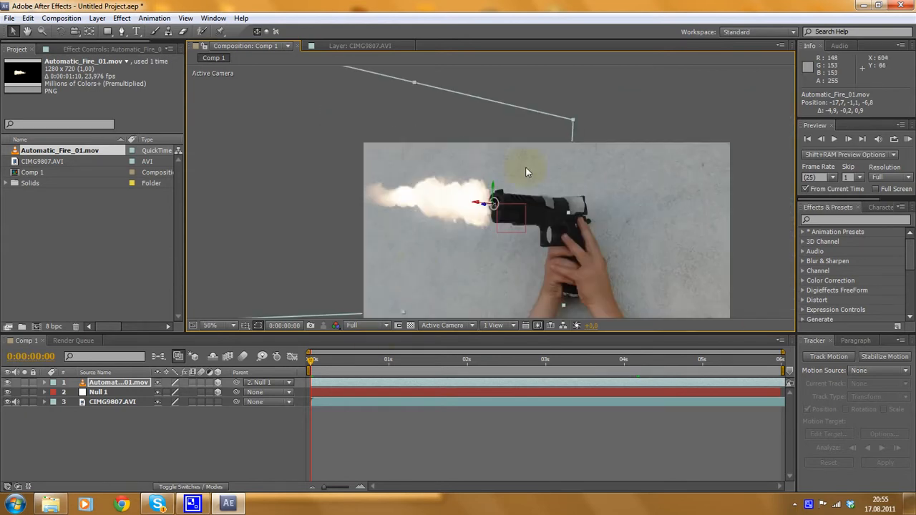
Scale the flash layer up uniformly to 128%.
{"action": "left_click", "coordinate": [44, 383]}
{"action": "left_click", "coordinate": [93, 421]}
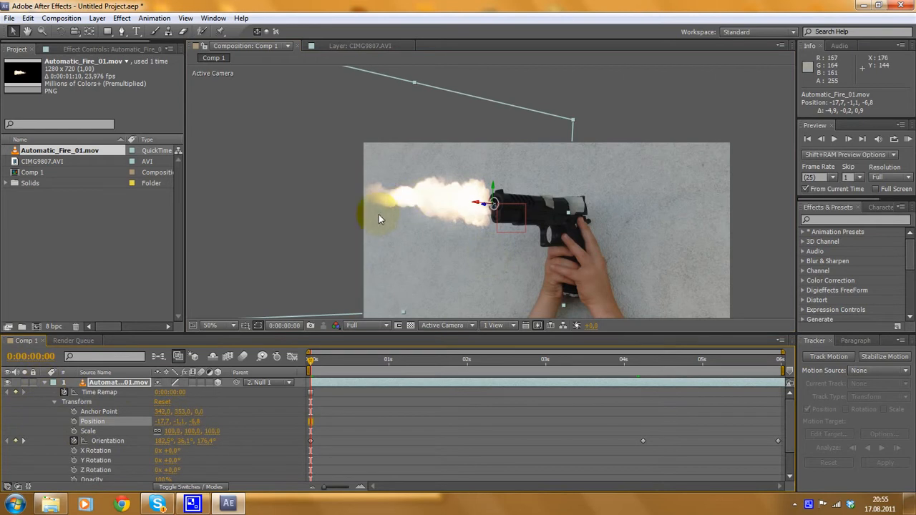
{"action": "scroll", "coordinate": [454, 224], "scroll_direction": "up", "scroll_amount": 1}
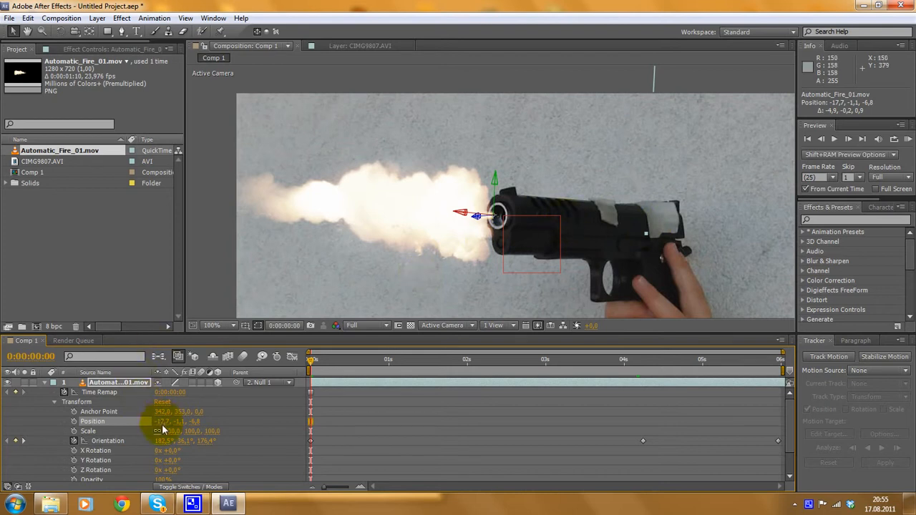
{"action": "left_click_drag", "start_coordinate": [169, 427], "coordinate": [196, 435]}
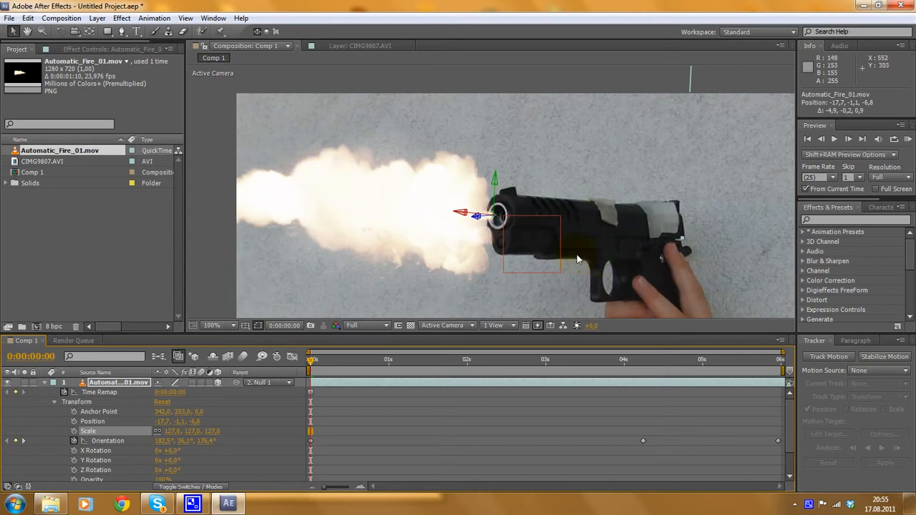
{"action": "scroll", "coordinate": [610, 249], "scroll_direction": "down", "scroll_amount": 2}
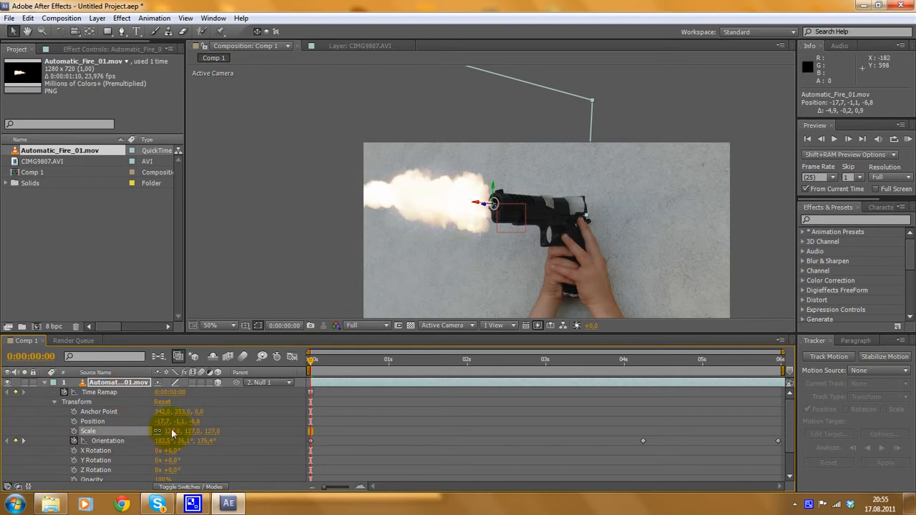
{"action": "left_click", "coordinate": [108, 383]}
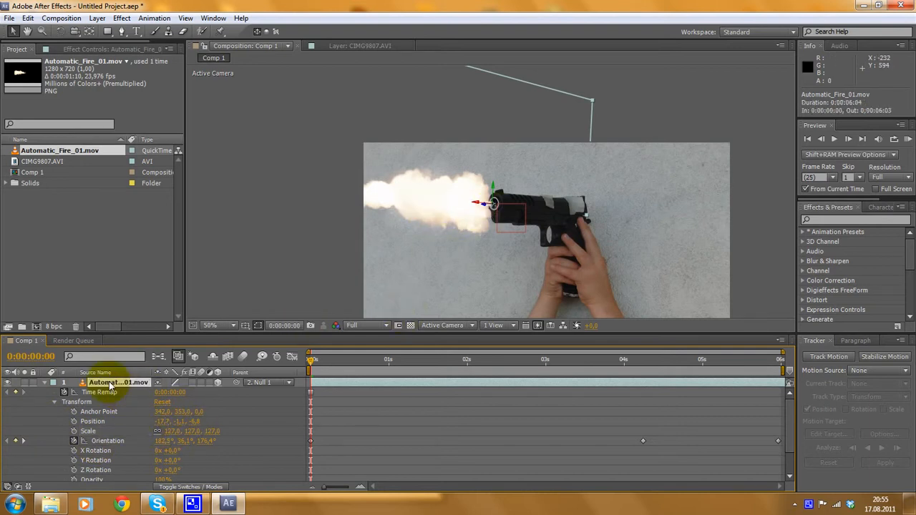
{"action": "left_click_drag", "start_coordinate": [173, 431], "coordinate": [174, 430]}
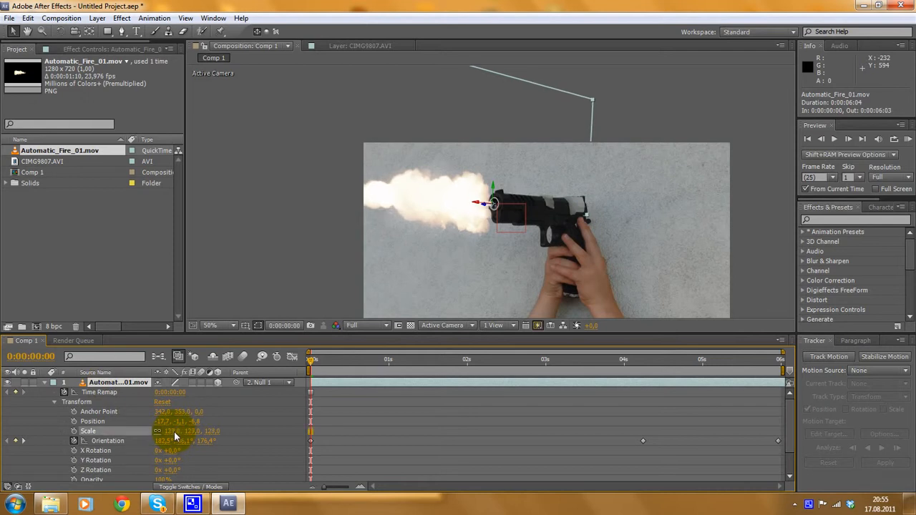
{"action": "left_click", "coordinate": [45, 383]}
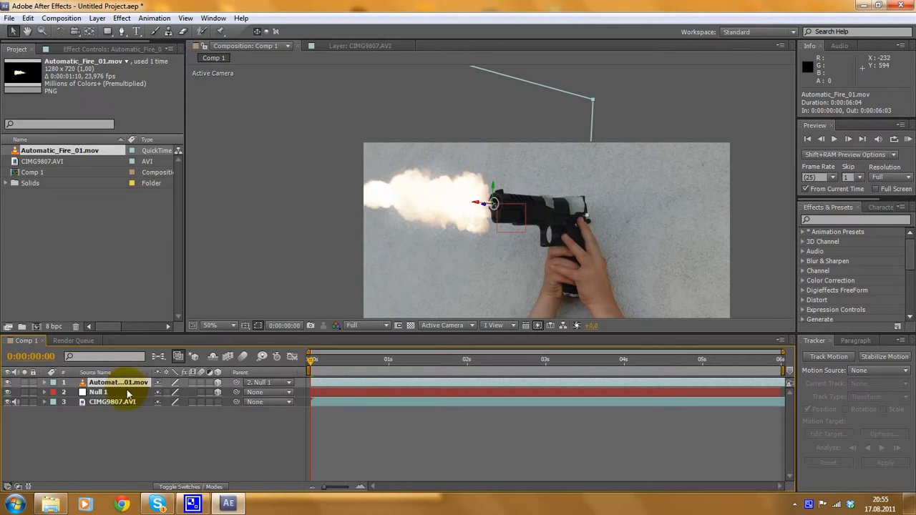
Duplicate the flash layer and remove all Orientation keyframes from the upper copy.
{"action": "key", "text": "ctrl+d"}
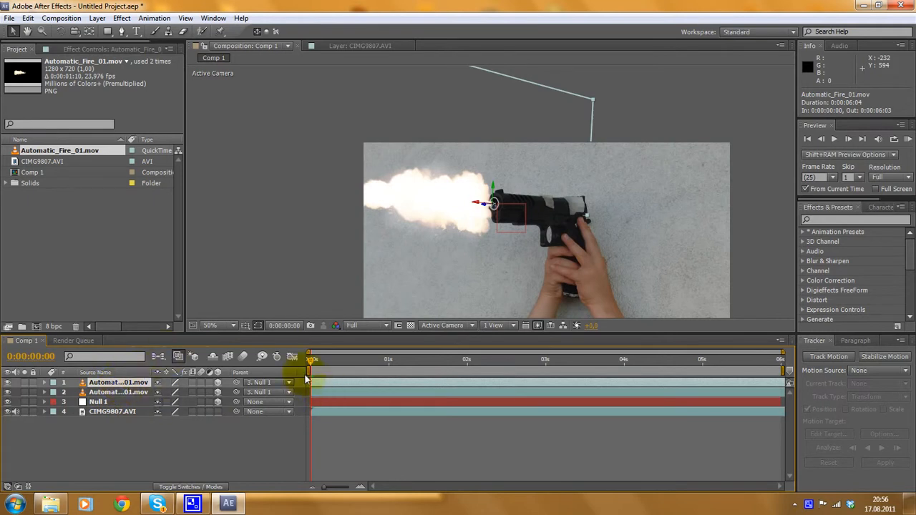
{"action": "left_click", "coordinate": [45, 385]}
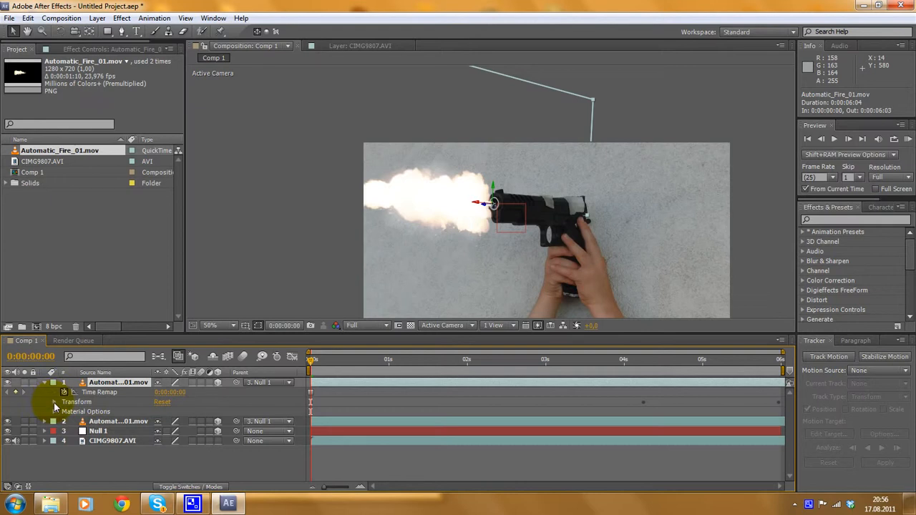
{"action": "left_click", "coordinate": [54, 403]}
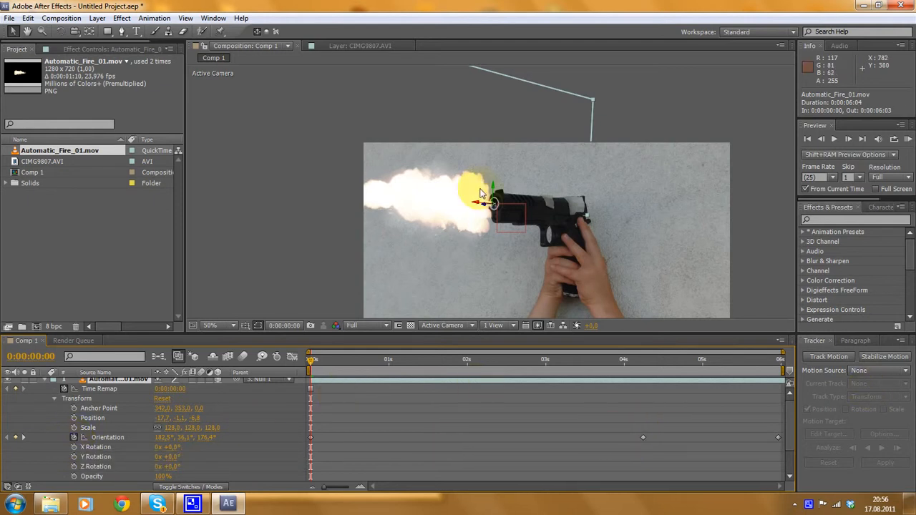
{"action": "scroll", "coordinate": [38, 437], "scroll_direction": "up", "scroll_amount": 1}
{"action": "scroll", "coordinate": [37, 432], "scroll_direction": "down", "scroll_amount": 3}
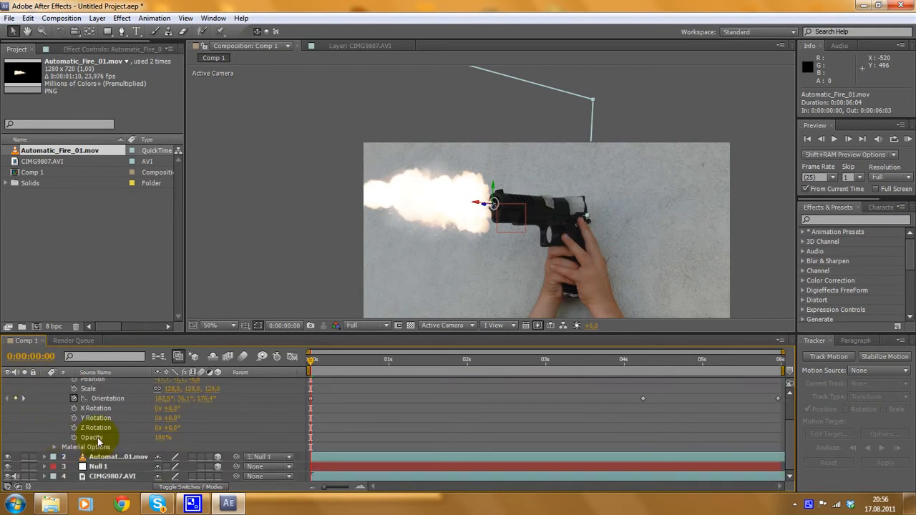
{"action": "scroll", "coordinate": [126, 466], "scroll_direction": "up", "scroll_amount": 1}
{"action": "scroll", "coordinate": [474, 292], "scroll_direction": "up", "scroll_amount": 1}
{"action": "scroll", "coordinate": [530, 256], "scroll_direction": "down", "scroll_amount": 1}
{"action": "scroll", "coordinate": [232, 410], "scroll_direction": "down", "scroll_amount": 1}
{"action": "scroll", "coordinate": [252, 400], "scroll_direction": "up", "scroll_amount": 3}
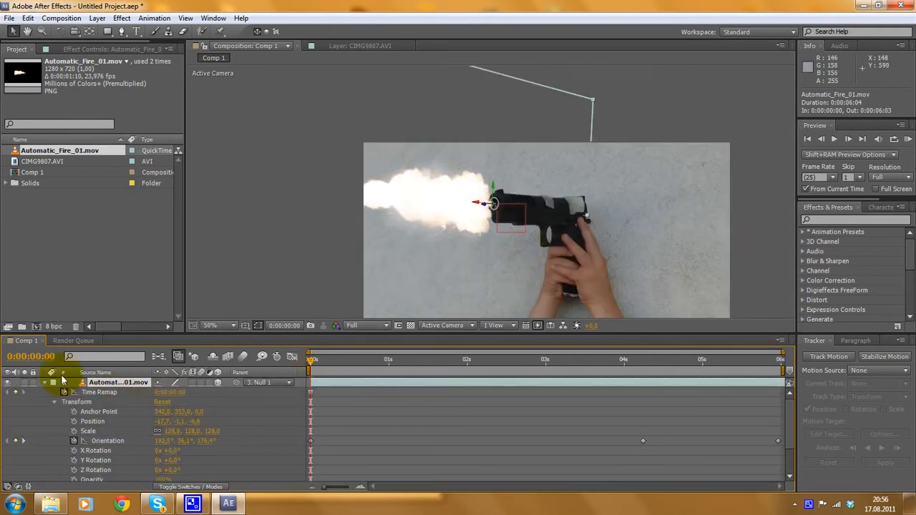
{"action": "left_click", "coordinate": [75, 442]}
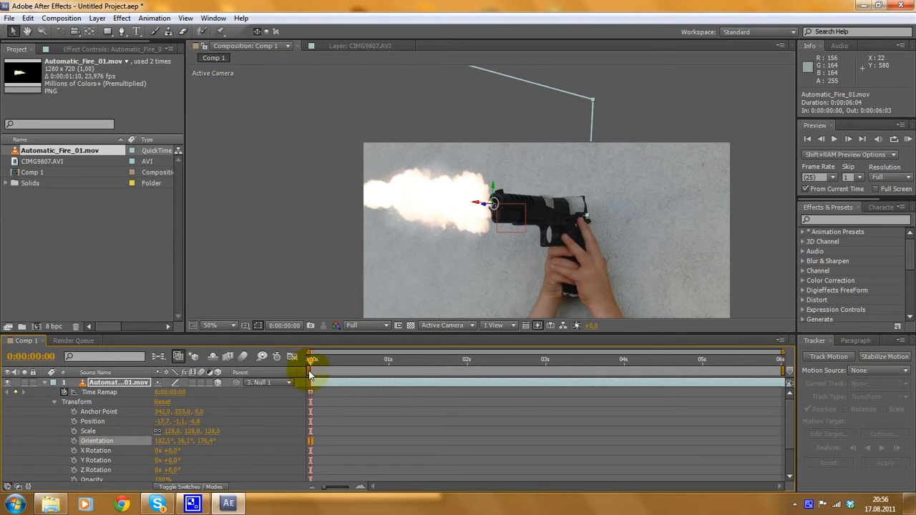
Parent the duplicated flash layer to the original flash layer.
{"action": "mouse_move", "coordinate": [313, 367]}
{"action": "left_mouse_down"}
{"action": "mouse_move", "coordinate": [773, 353]}
{"action": "mouse_move", "coordinate": [296, 358]}
{"action": "left_mouse_up"}
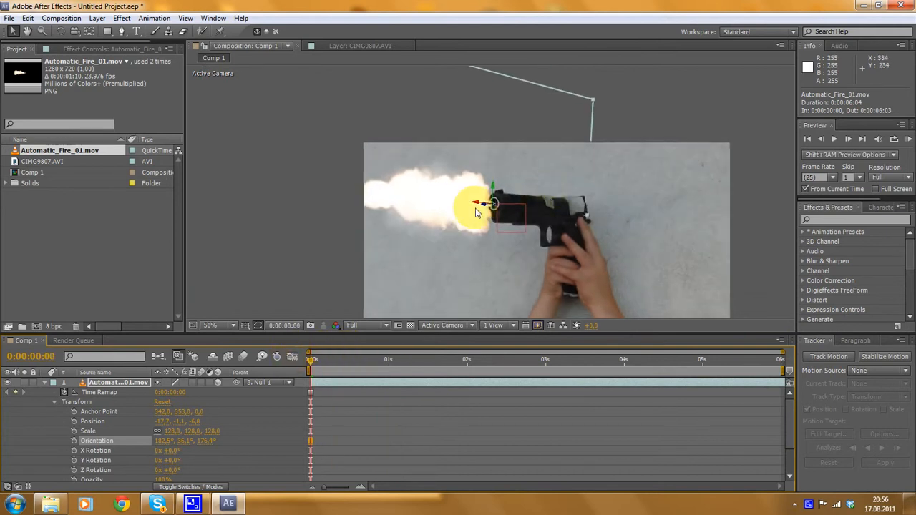
{"action": "left_click_drag", "start_coordinate": [318, 244], "coordinate": [355, 177]}
{"action": "scroll", "coordinate": [298, 248], "scroll_direction": "down", "scroll_amount": 2}
{"action": "scroll", "coordinate": [298, 248], "scroll_direction": "up", "scroll_amount": 2}
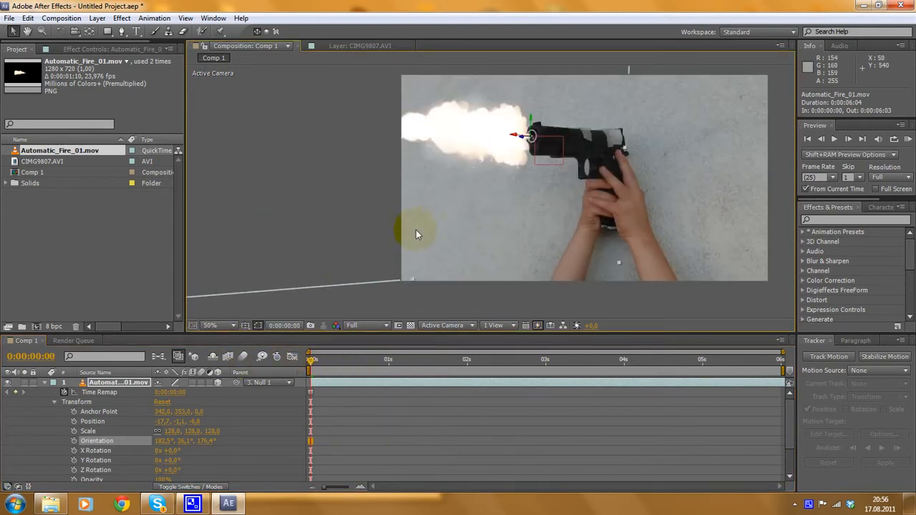
{"action": "left_click", "coordinate": [44, 382]}
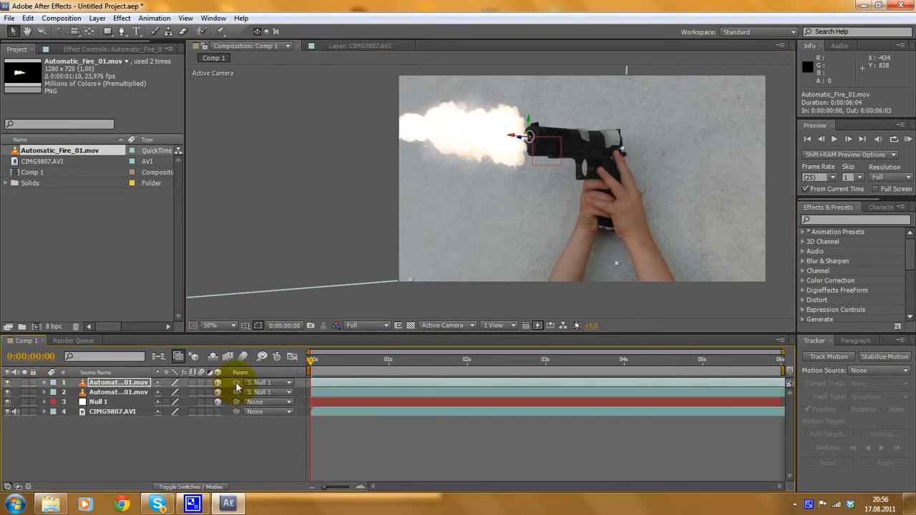
{"action": "left_click_drag", "start_coordinate": [229, 387], "coordinate": [121, 391]}
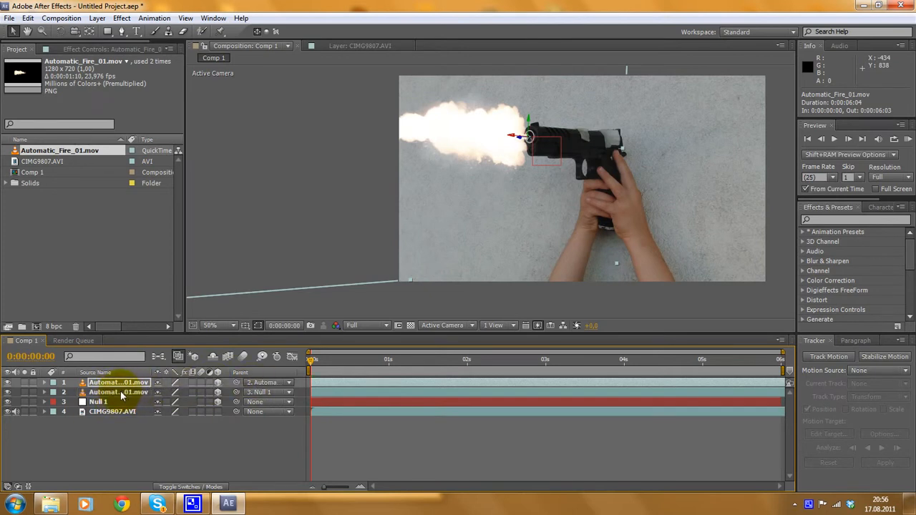
At 0:00:02:20, rotate the duplicate flash to an orientation of 90°, 0°, 0°, and check the crossed flashes at 0:00:00:13.
{"action": "left_click_drag", "start_coordinate": [313, 360], "coordinate": [531, 360]}
{"action": "left_click", "coordinate": [61, 31]}
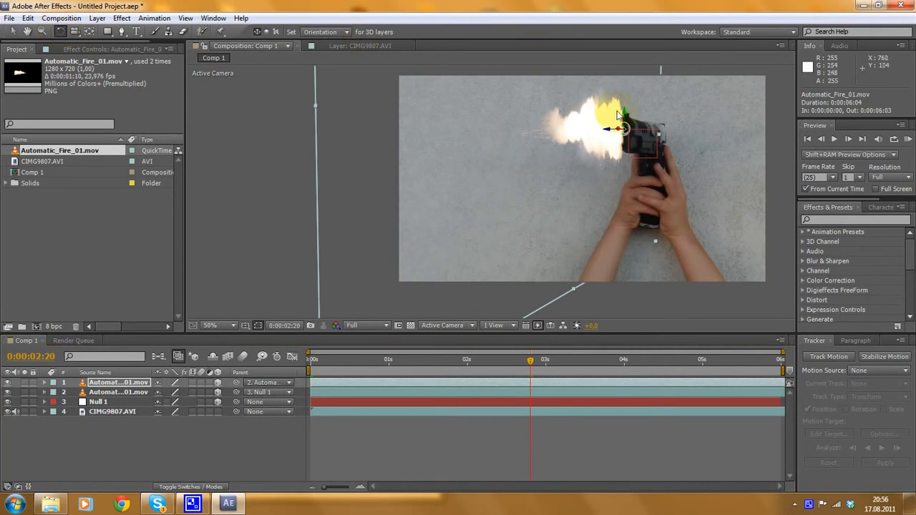
{"action": "scroll", "coordinate": [669, 133], "scroll_direction": "up", "scroll_amount": 2}
{"action": "left_click_drag", "start_coordinate": [668, 134], "coordinate": [539, 259]}
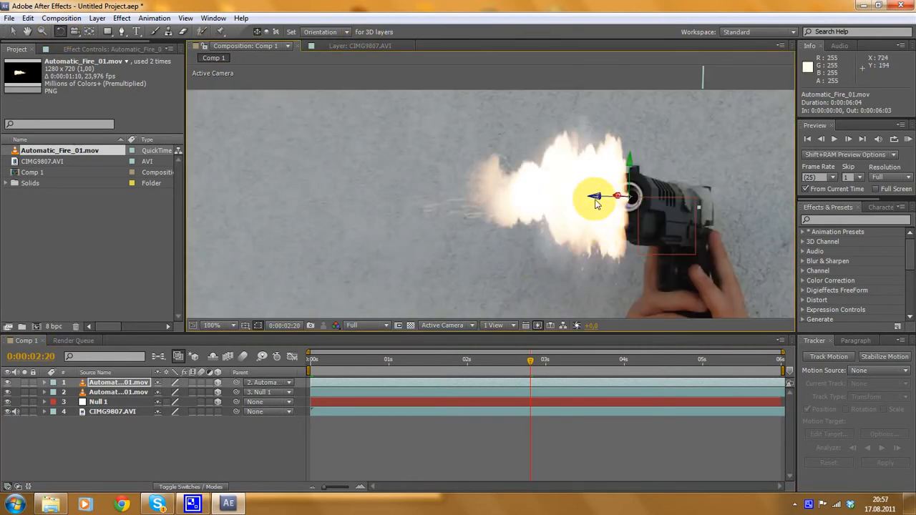
{"action": "left_click_drag", "start_coordinate": [599, 199], "coordinate": [645, 154]}
{"action": "scroll", "coordinate": [644, 162], "scroll_direction": "down", "scroll_amount": 1}
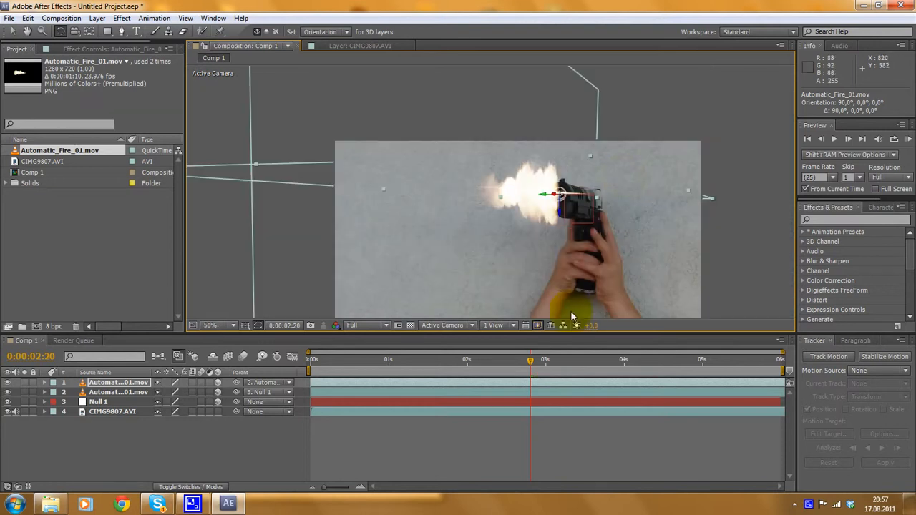
{"action": "left_click_drag", "start_coordinate": [531, 365], "coordinate": [370, 324]}
{"action": "key", "text": "period"}
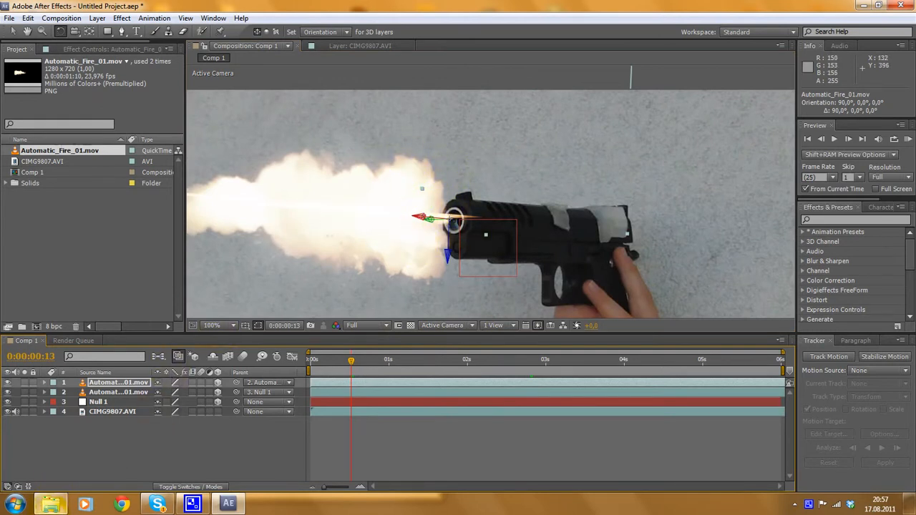
Switch to the Muzzle_Flashes folder in Windows Explorer and import Muzzle_Flash_Straight_07.mov into the After Effects project.
{"action": "mouse_move", "coordinate": [45, 510]}
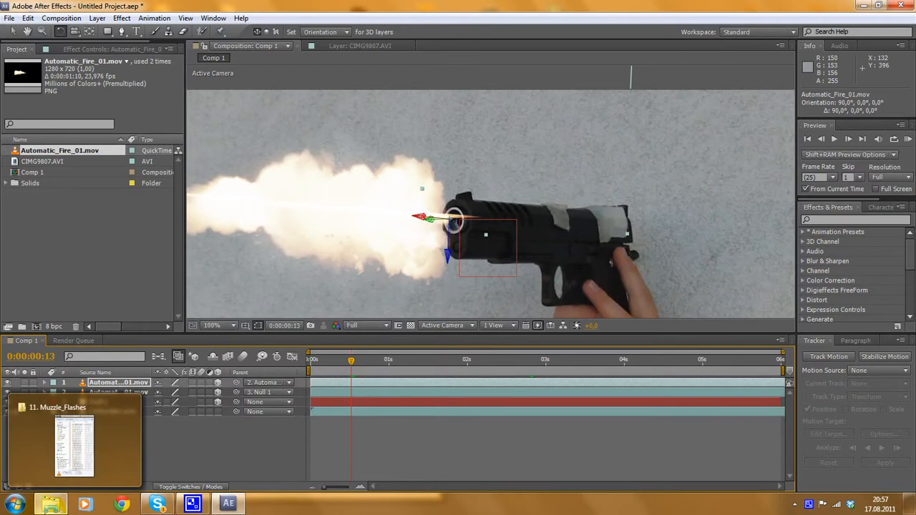
{"action": "left_click", "coordinate": [44, 509]}
{"action": "scroll", "coordinate": [348, 286], "scroll_direction": "down", "scroll_amount": 3}
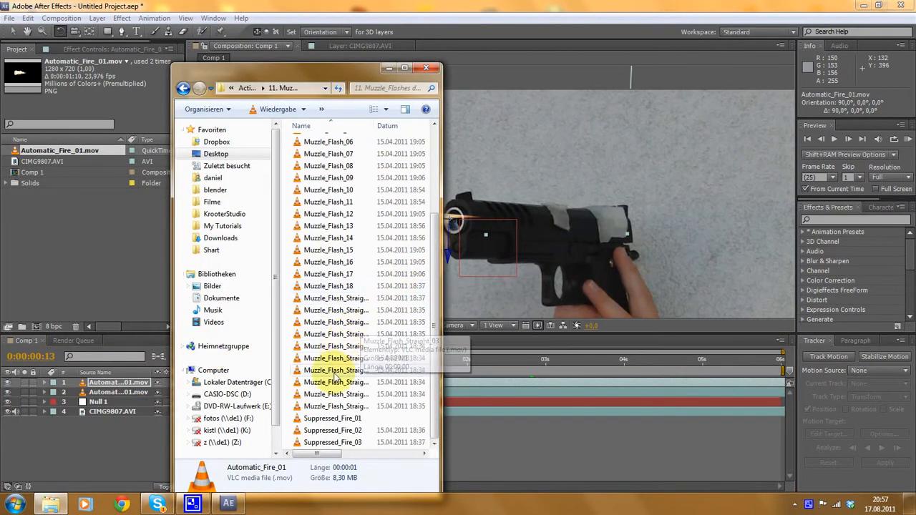
{"action": "left_click_drag", "start_coordinate": [363, 370], "coordinate": [50, 230]}
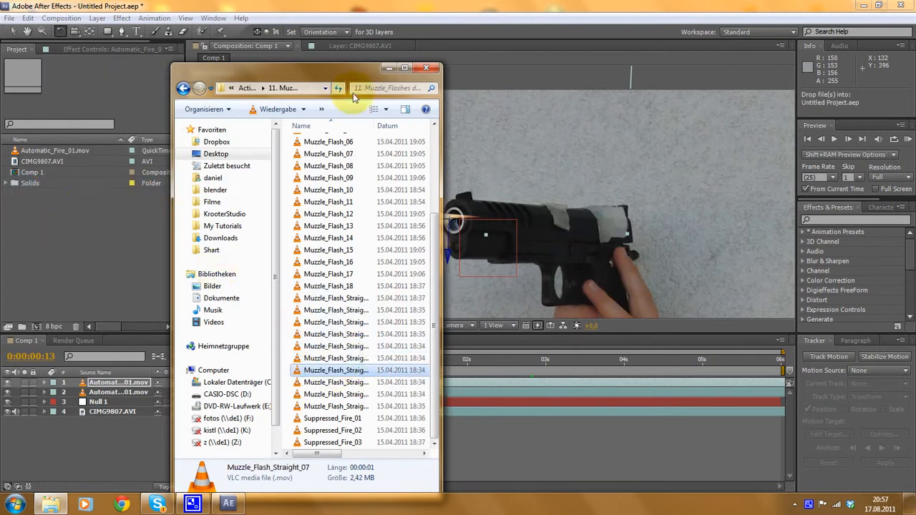
{"action": "left_click", "coordinate": [386, 69]}
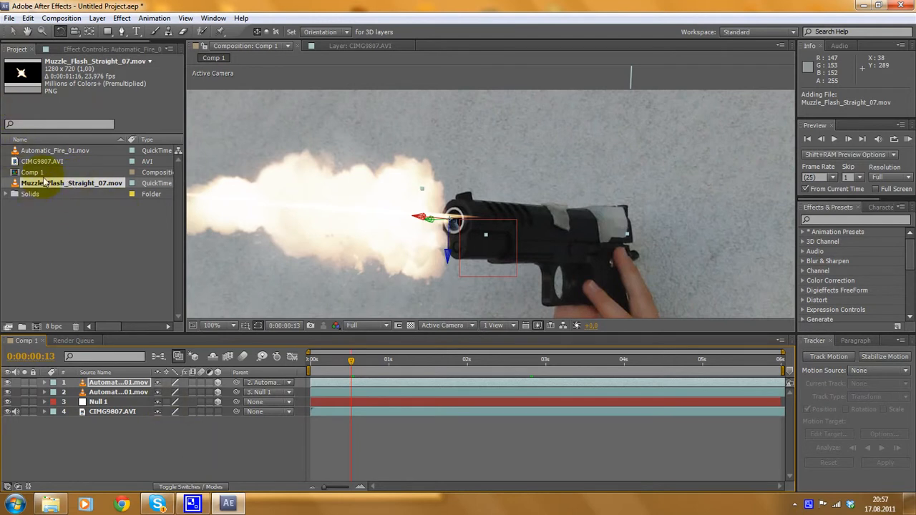
Add Muzzle_Flash_Straight_07.mov as the top layer of Comp 1 and freeze its frame at 0:00:00:00.
{"action": "left_click_drag", "start_coordinate": [47, 184], "coordinate": [199, 384]}
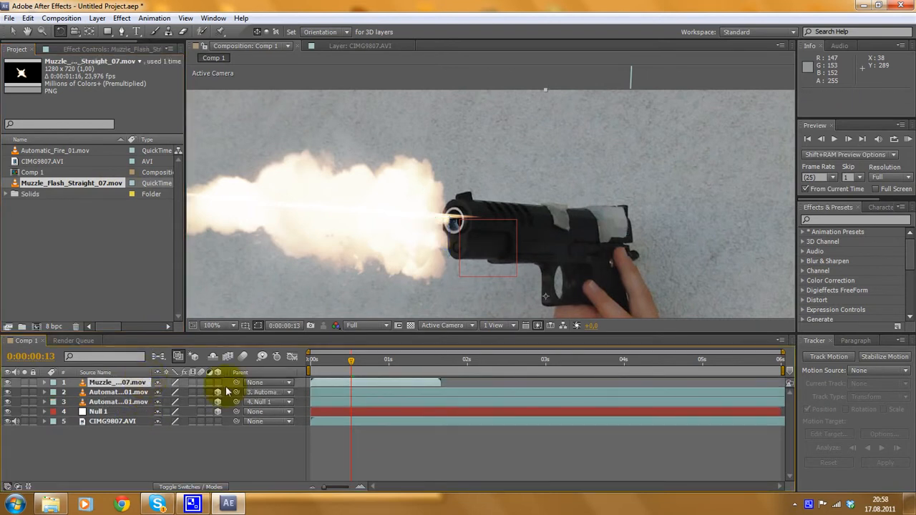
{"action": "left_click_drag", "start_coordinate": [351, 364], "coordinate": [310, 374]}
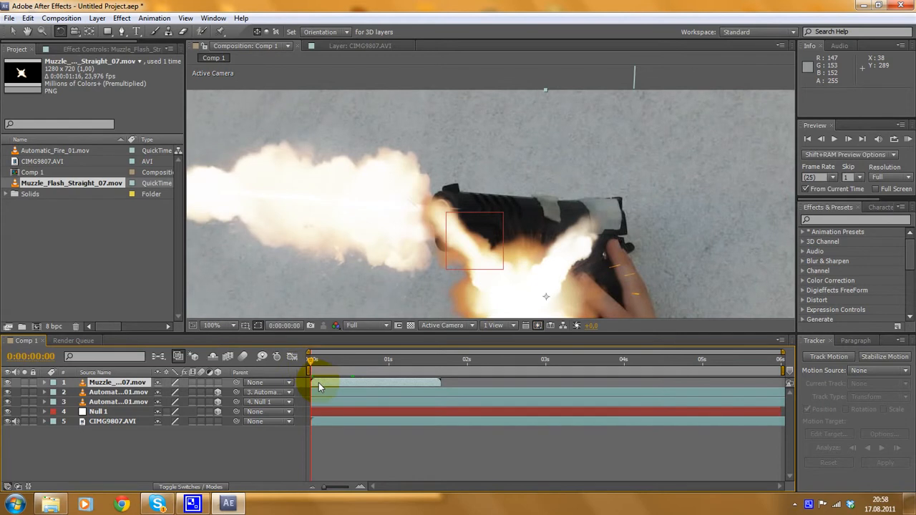
{"action": "right_click", "coordinate": [319, 383]}
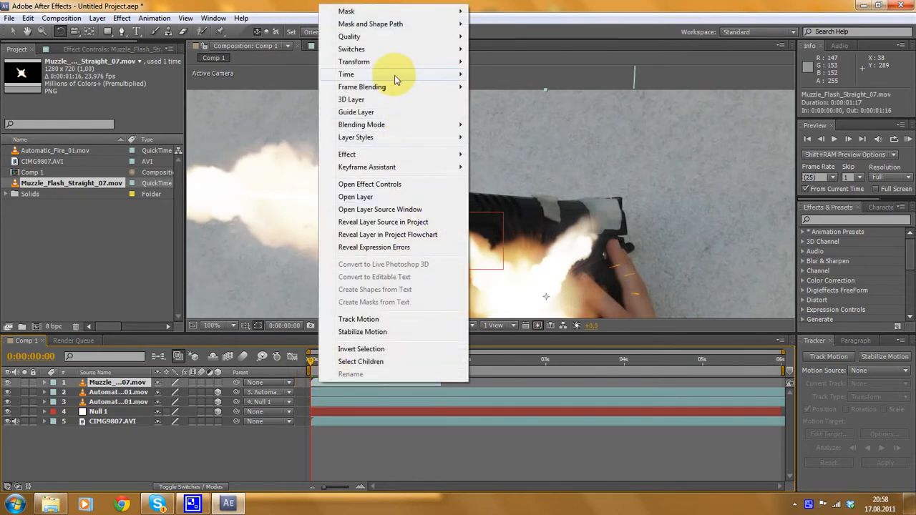
{"action": "mouse_move", "coordinate": [453, 75]}
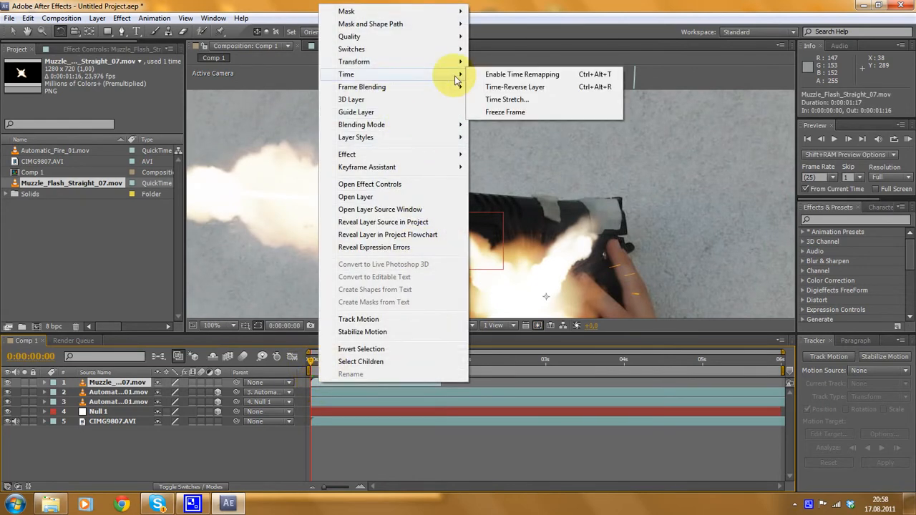
{"action": "left_click", "coordinate": [505, 112]}
Extend the frozen Muzzle_Flash_Straight_07.mov layer to the end of the composition and collapse its properties.
{"action": "left_click_drag", "start_coordinate": [439, 384], "coordinate": [789, 385]}
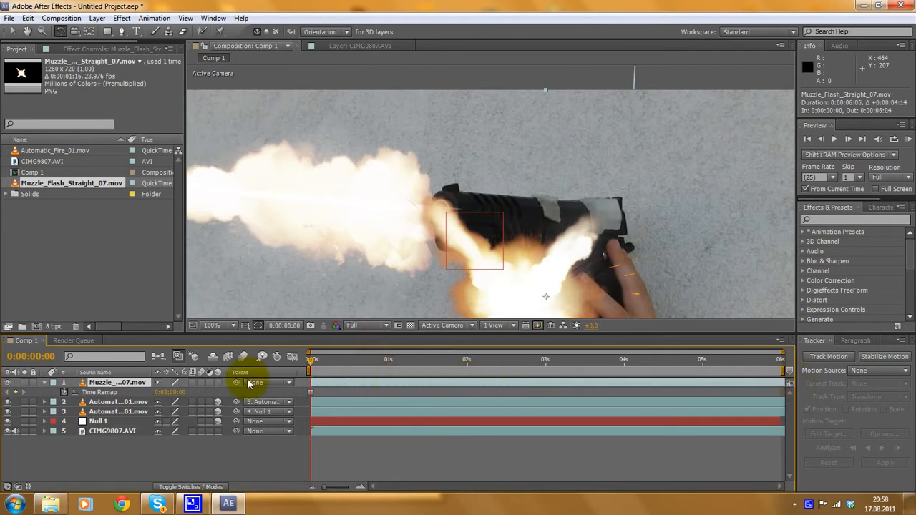
{"action": "left_click", "coordinate": [44, 387]}
{"action": "left_click", "coordinate": [43, 385]}
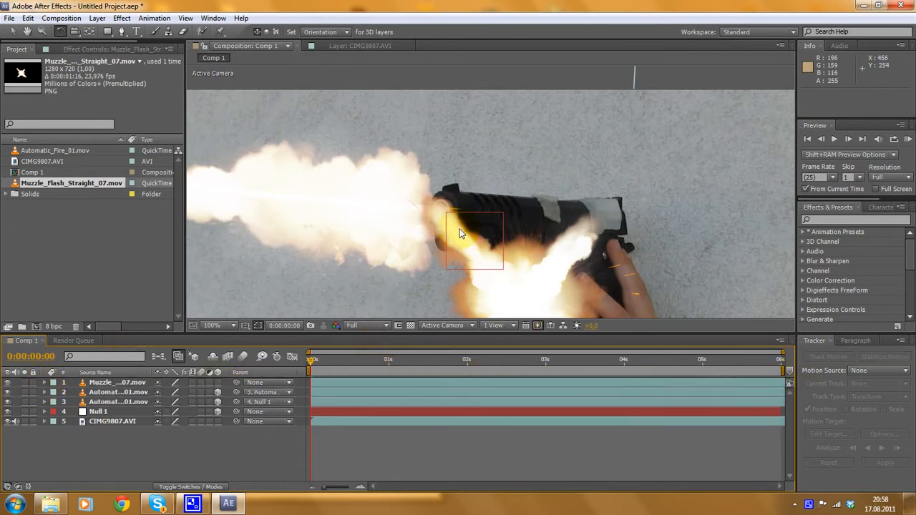
Set the blending mode of the Muzzle_Flash_Straight_07.mov layer to Screen.
{"action": "left_click", "coordinate": [97, 18]}
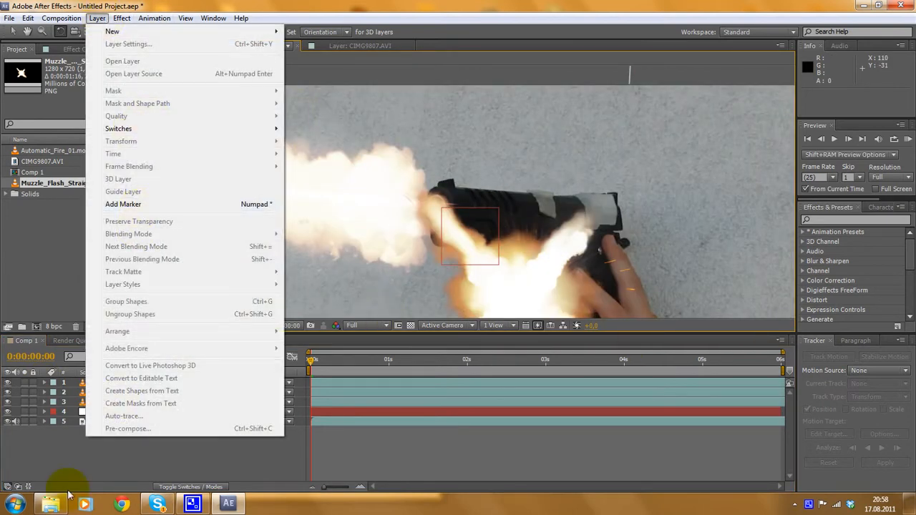
{"action": "left_click", "coordinate": [68, 458]}
{"action": "left_click", "coordinate": [140, 382]}
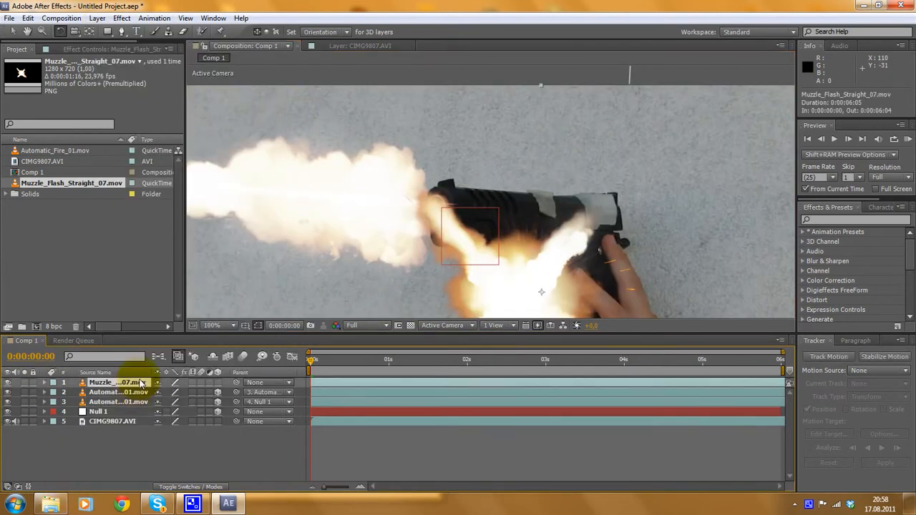
{"action": "left_click", "coordinate": [96, 18]}
{"action": "mouse_move", "coordinate": [129, 234]}
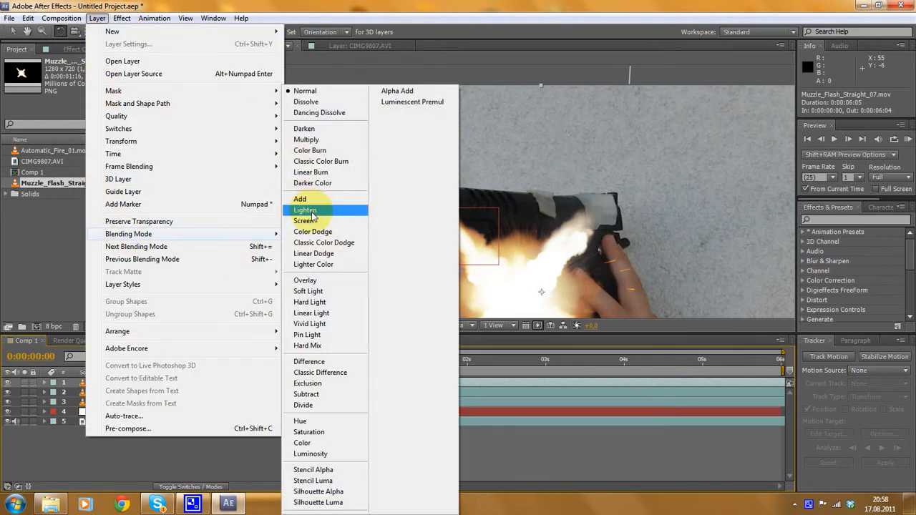
{"action": "left_click", "coordinate": [311, 221]}
Turn the Muzzle_Flash_Straight_07.mov layer into a 3D layer.
{"action": "scroll", "coordinate": [475, 189], "scroll_direction": "down", "scroll_amount": 1}
{"action": "left_click_drag", "start_coordinate": [478, 187], "coordinate": [480, 179]}
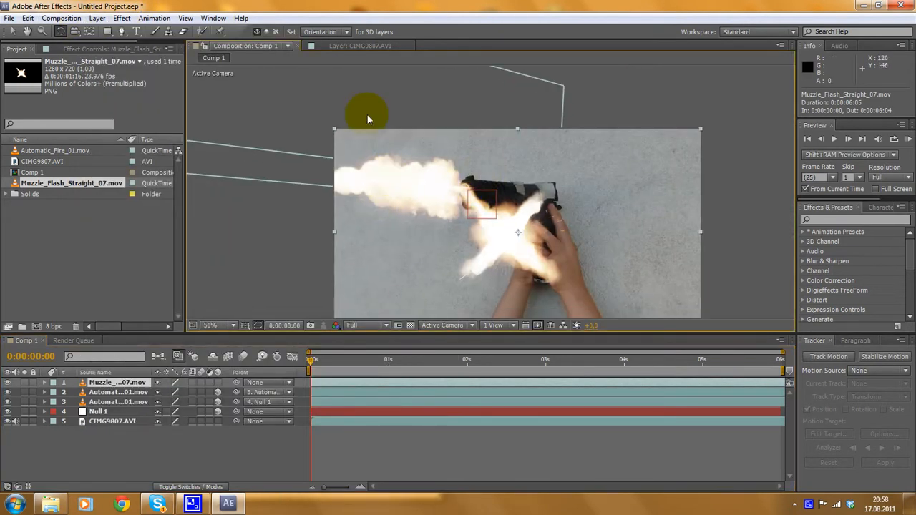
{"action": "right_click", "coordinate": [104, 383]}
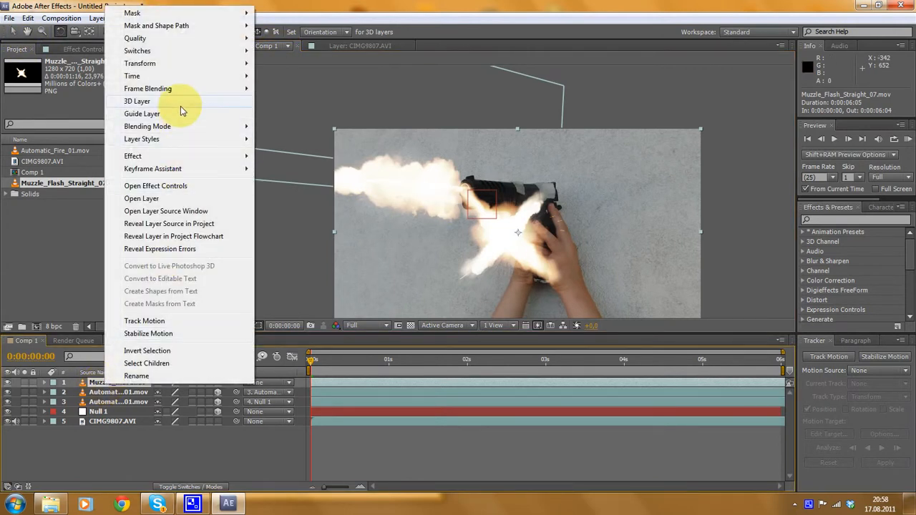
{"action": "left_click", "coordinate": [181, 106]}
{"action": "key", "text": "period"}
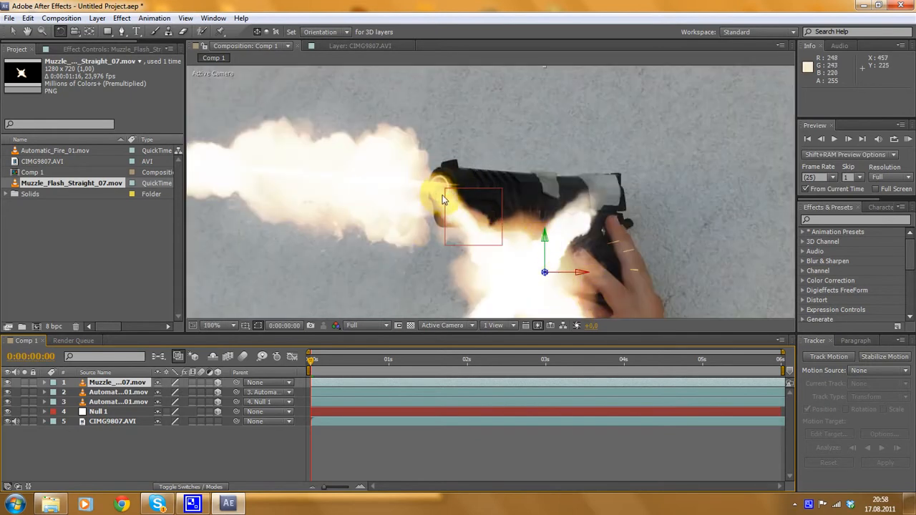
{"action": "key", "text": "comma"}
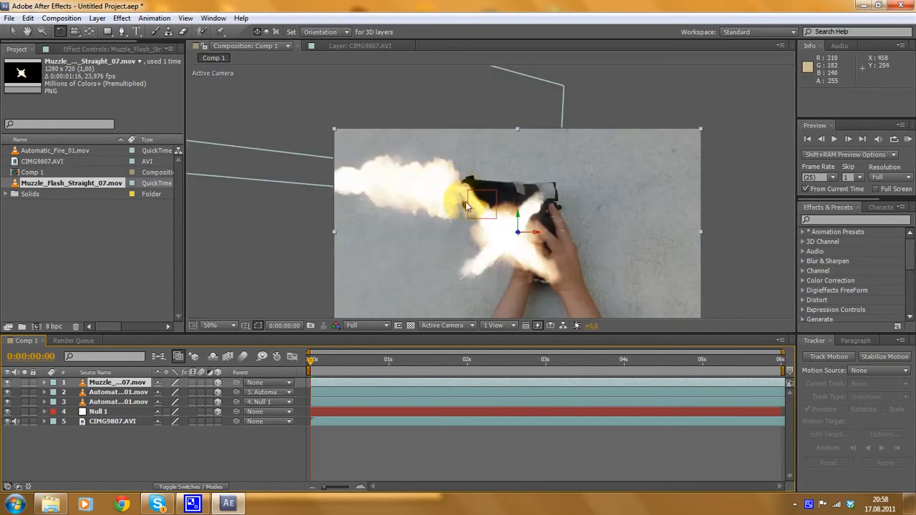
In the Top view, move the star-shaped flash onto the start of the crossed flashes, at about X 452, Z -6.
{"action": "left_click", "coordinate": [434, 327]}
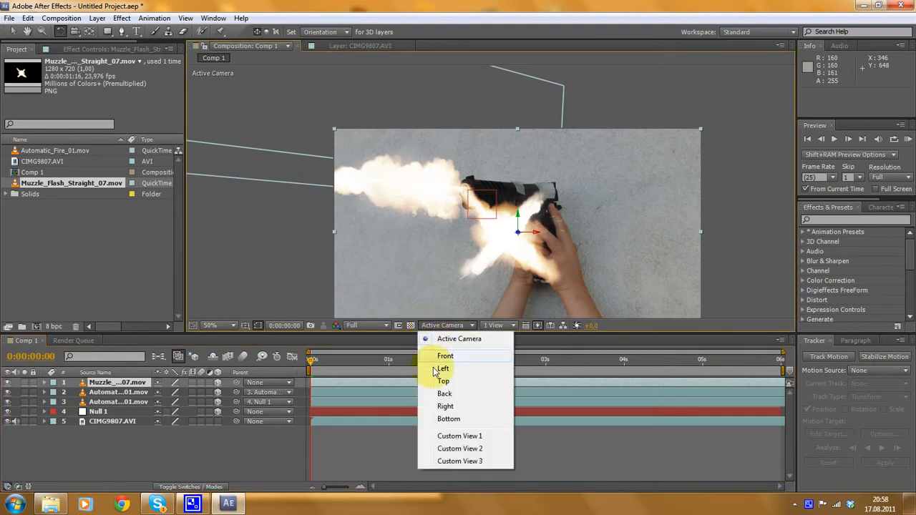
{"action": "left_click", "coordinate": [444, 383]}
{"action": "key", "text": "period"}
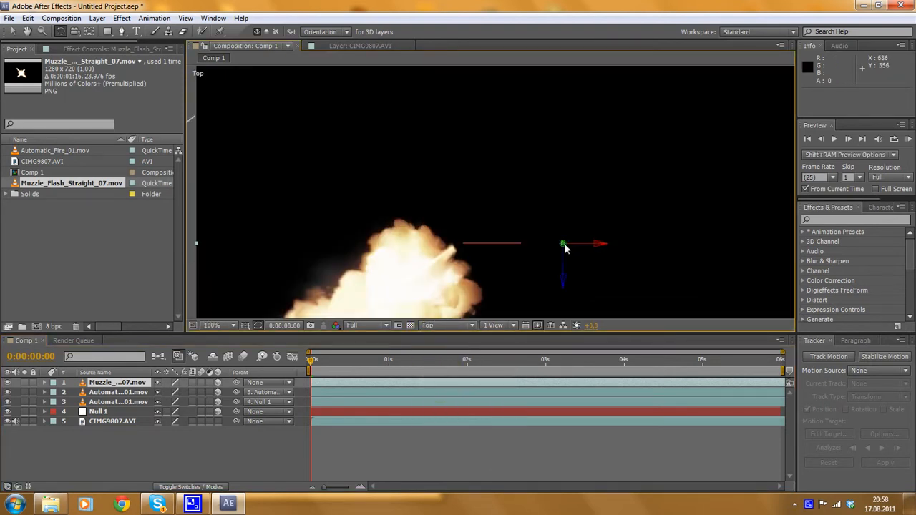
{"action": "left_click", "coordinate": [14, 32]}
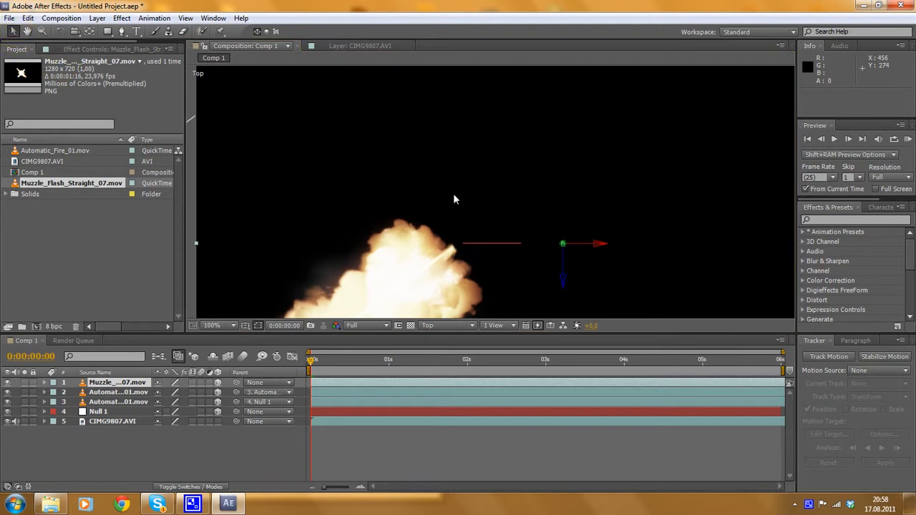
{"action": "left_click_drag", "start_coordinate": [603, 247], "coordinate": [497, 247]}
{"action": "left_click_drag", "start_coordinate": [457, 278], "coordinate": [455, 281]}
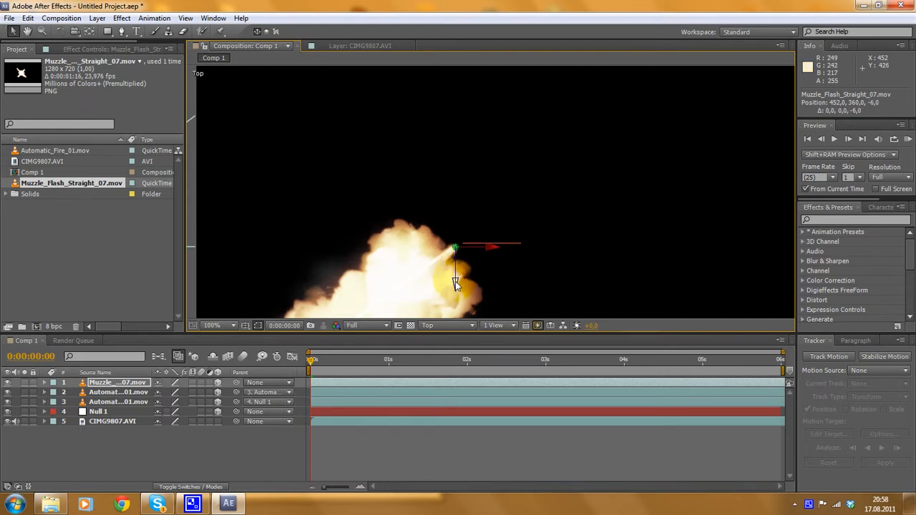
In the Front view, raise the star-shaped flash to the height of the crossed flashes, at about Y 214.
{"action": "left_click", "coordinate": [439, 328]}
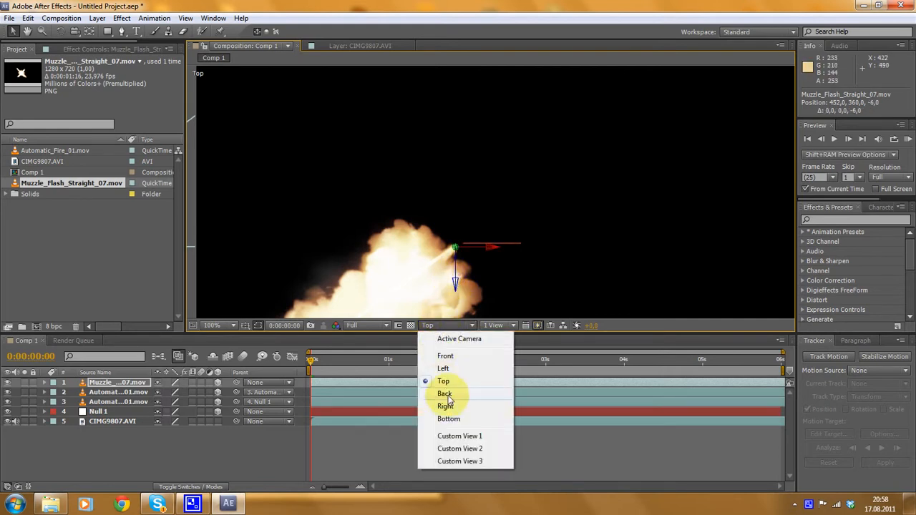
{"action": "left_click", "coordinate": [451, 357]}
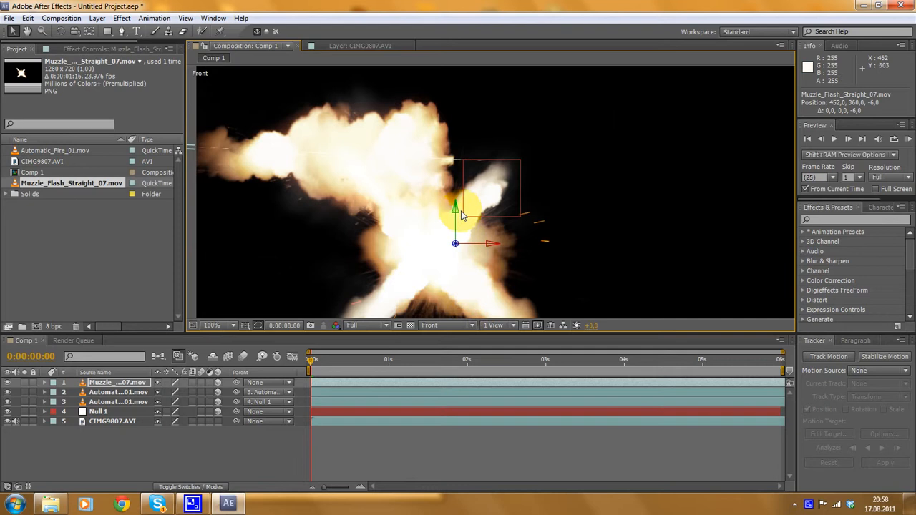
{"action": "left_click_drag", "start_coordinate": [458, 214], "coordinate": [444, 136]}
{"action": "scroll", "coordinate": [566, 256], "scroll_direction": "down", "scroll_amount": 4}
{"action": "scroll", "coordinate": [583, 240], "scroll_direction": "up", "scroll_amount": 2}
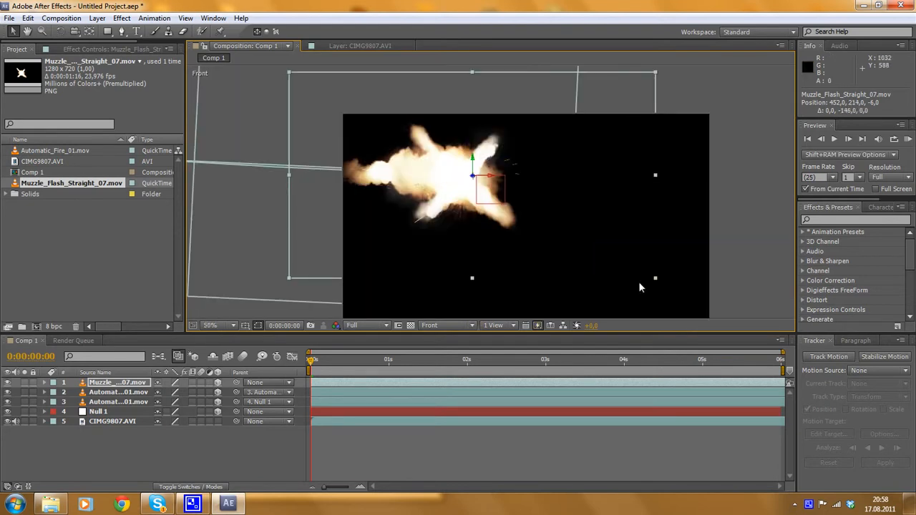
{"action": "left_click_drag", "start_coordinate": [655, 280], "coordinate": [594, 249]}
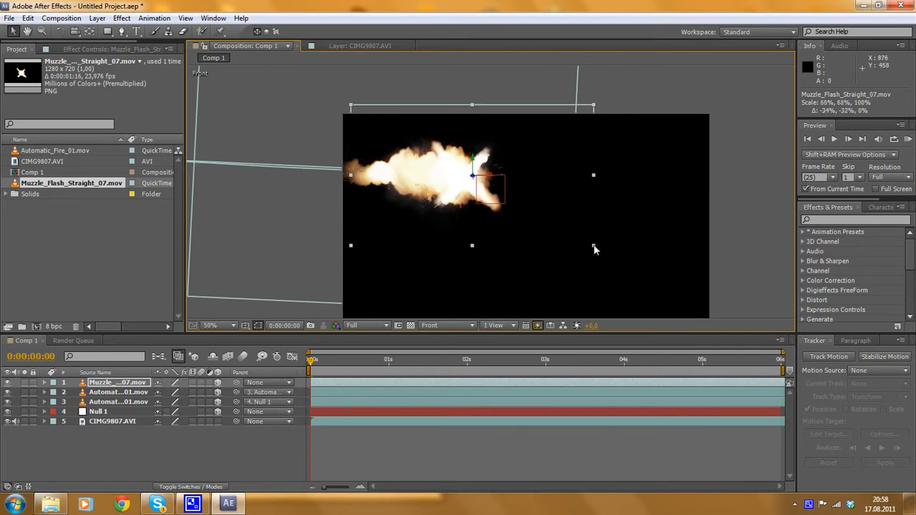
{"action": "key", "text": "Caps_Lock"}
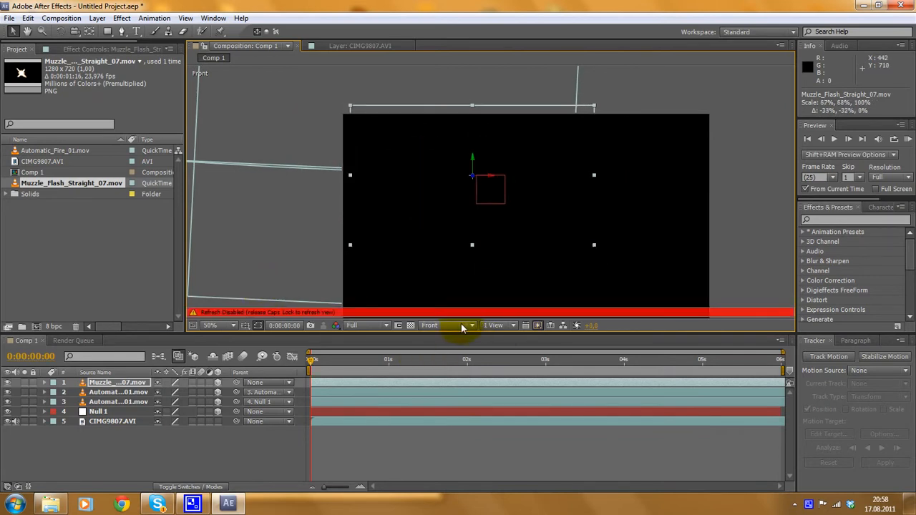
{"action": "key", "text": "ctrl+z"}
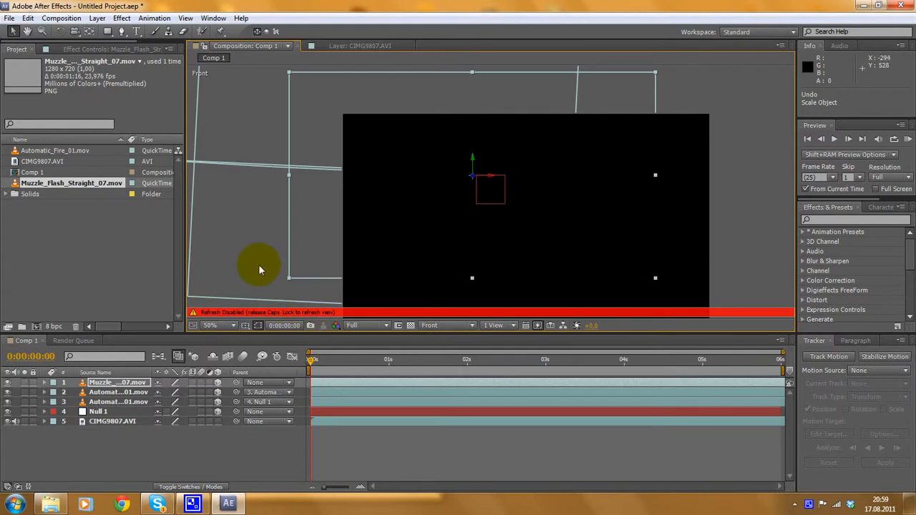
{"action": "key", "text": "Caps_Lock"}
{"action": "left_click", "coordinate": [645, 269]}
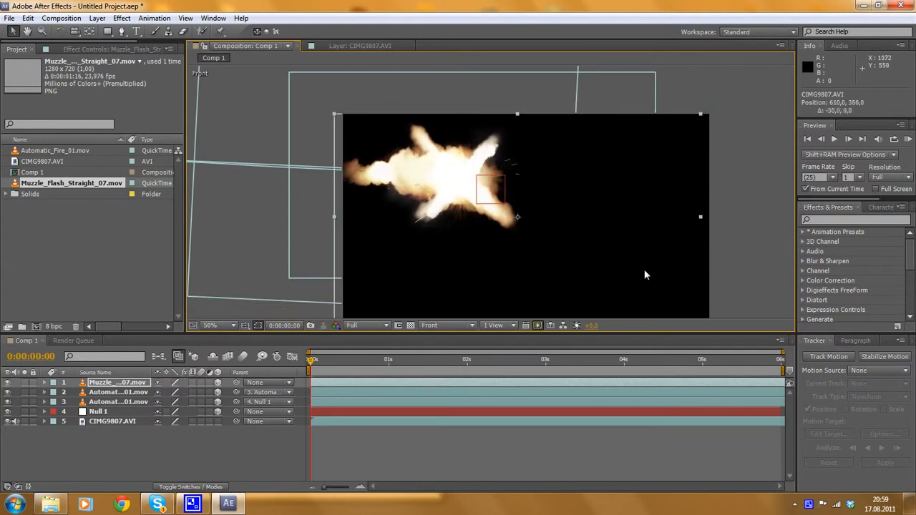
{"action": "left_click", "coordinate": [430, 265]}
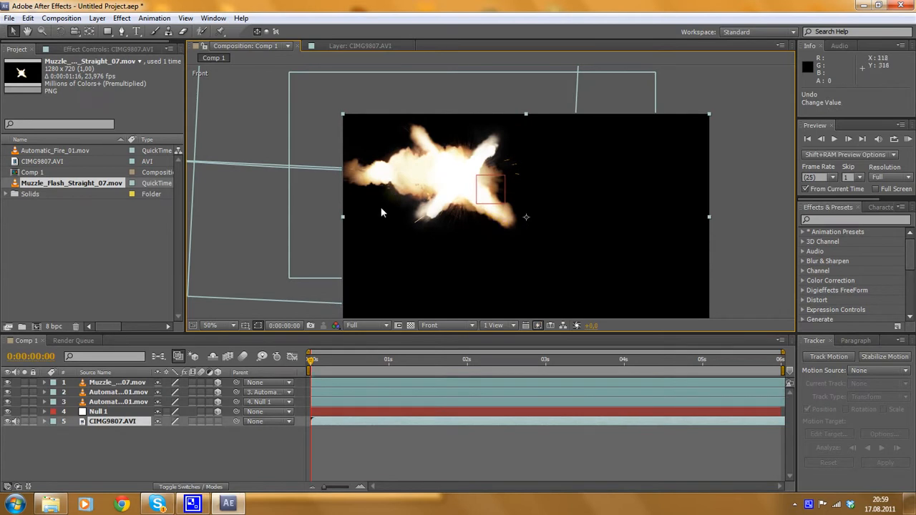
Scale the Muzzle_Flash_Straight_07.mov layer down proportionally to about 61% to suit the muzzle in the Active Camera view.
{"action": "left_click", "coordinate": [114, 382]}
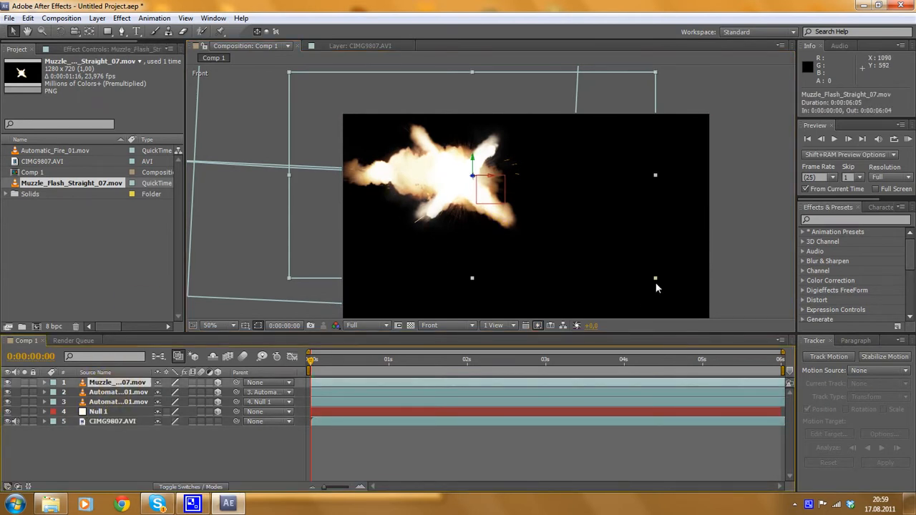
{"action": "left_click_drag", "start_coordinate": [655, 282], "coordinate": [639, 269]}
{"action": "left_click", "coordinate": [446, 325]}
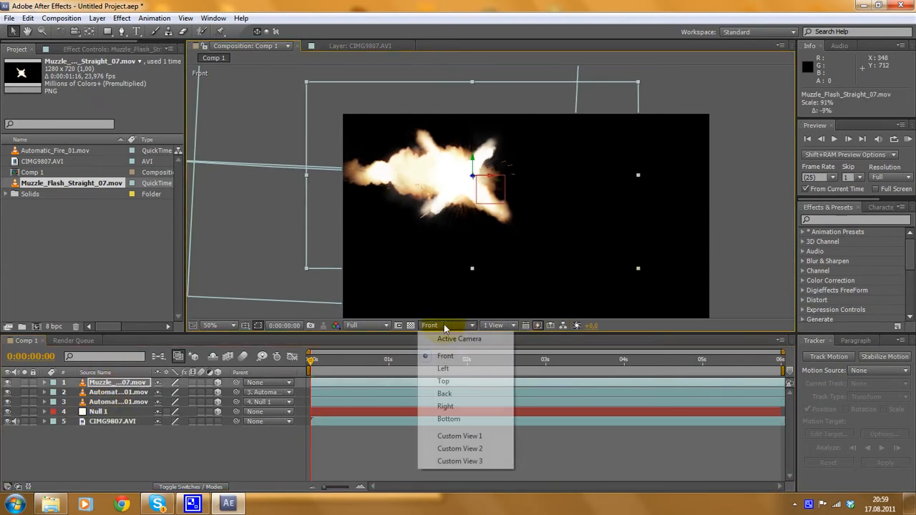
{"action": "left_click", "coordinate": [451, 341]}
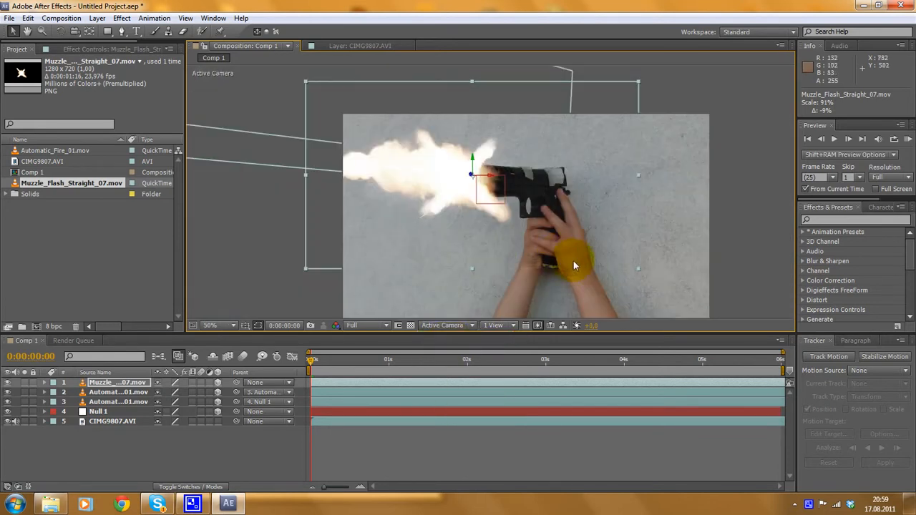
{"action": "left_click_drag", "start_coordinate": [639, 267], "coordinate": [597, 243]}
{"action": "left_click_drag", "start_coordinate": [600, 245], "coordinate": [589, 238]}
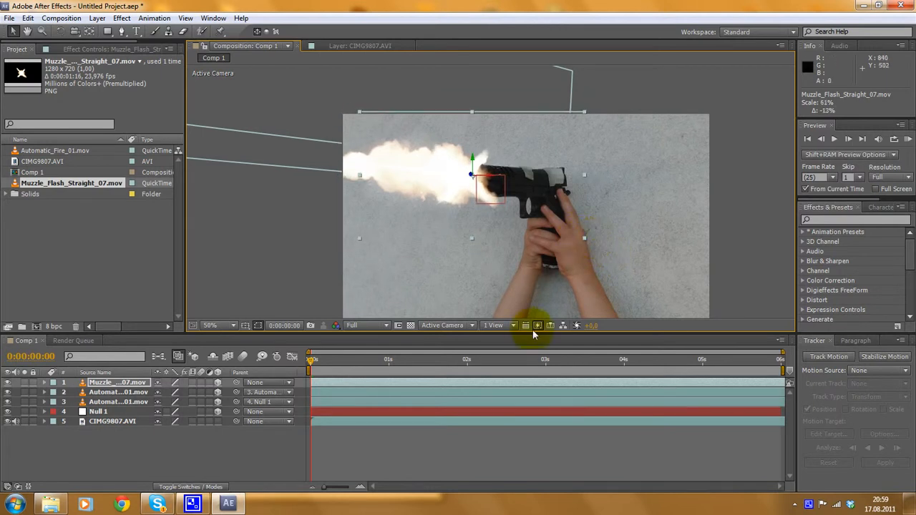
In the Top view, rotate the star-shaped flash to an orientation of 0°, 52°, 0° so it faces along the barrel.
{"action": "left_click", "coordinate": [436, 327]}
{"action": "left_click", "coordinate": [441, 357]}
{"action": "scroll", "coordinate": [495, 252], "scroll_direction": "up", "scroll_amount": 1}
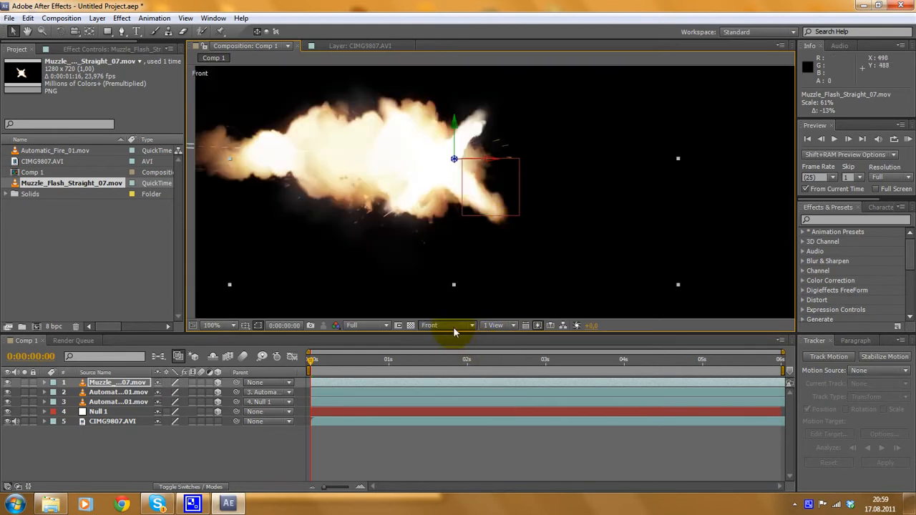
{"action": "left_click", "coordinate": [453, 328]}
{"action": "left_click", "coordinate": [445, 384]}
{"action": "left_click", "coordinate": [60, 31]}
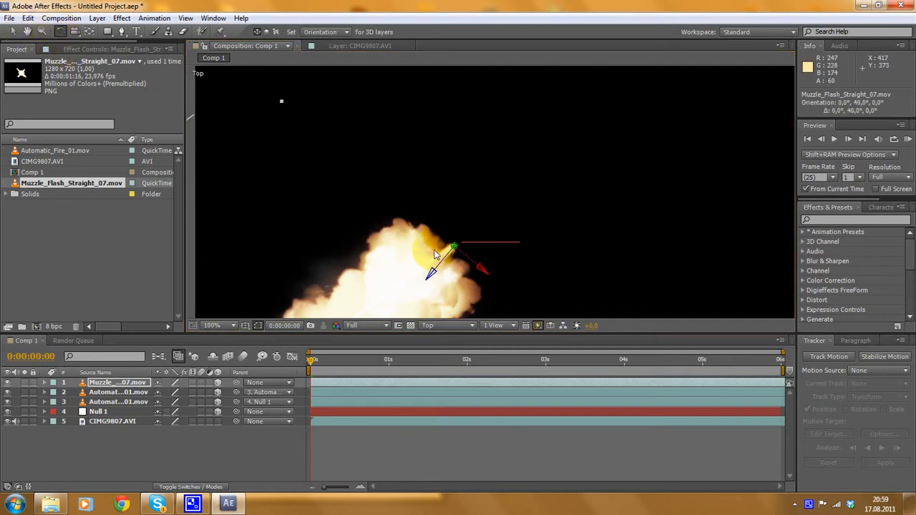
{"action": "scroll", "coordinate": [431, 254], "scroll_direction": "down", "scroll_amount": 1}
{"action": "scroll", "coordinate": [511, 247], "scroll_direction": "down", "scroll_amount": 1}
{"action": "scroll", "coordinate": [511, 248], "scroll_direction": "up", "scroll_amount": 1}
Check the rotated star-shaped flash in Custom View 1 and in the Active Camera view at 0:00:00:00.
{"action": "left_click", "coordinate": [458, 326]}
{"action": "left_click", "coordinate": [457, 422]}
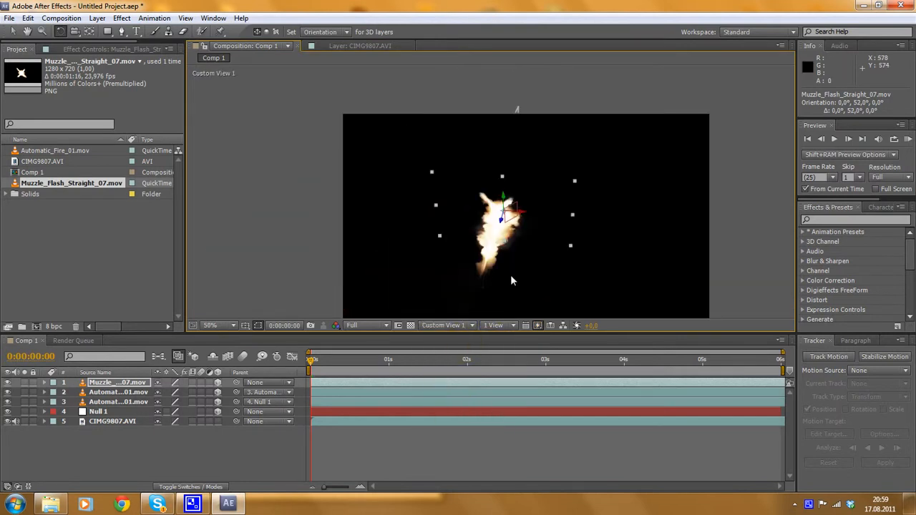
{"action": "scroll", "coordinate": [510, 275], "scroll_direction": "up", "scroll_amount": 2}
{"action": "left_click", "coordinate": [452, 325]}
{"action": "left_click", "coordinate": [422, 334]}
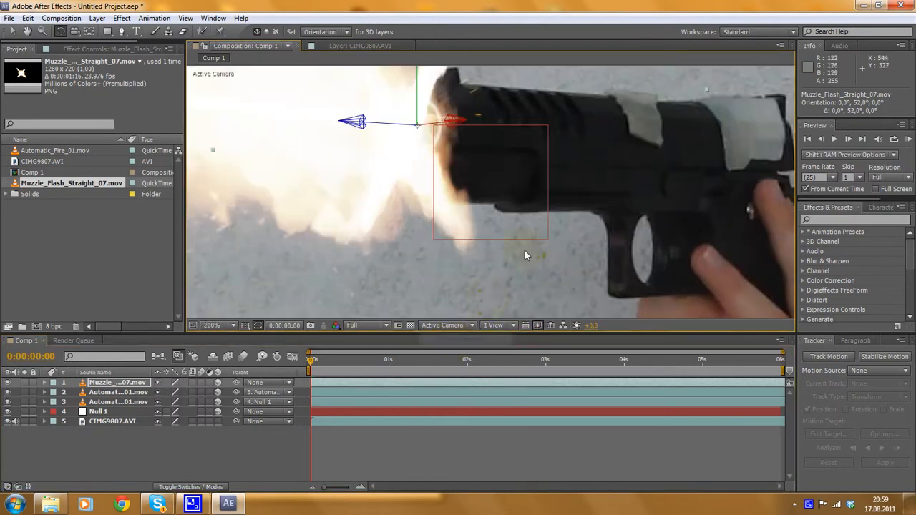
{"action": "scroll", "coordinate": [515, 234], "scroll_direction": "down", "scroll_amount": 3}
{"action": "scroll", "coordinate": [438, 283], "scroll_direction": "up", "scroll_amount": 1}
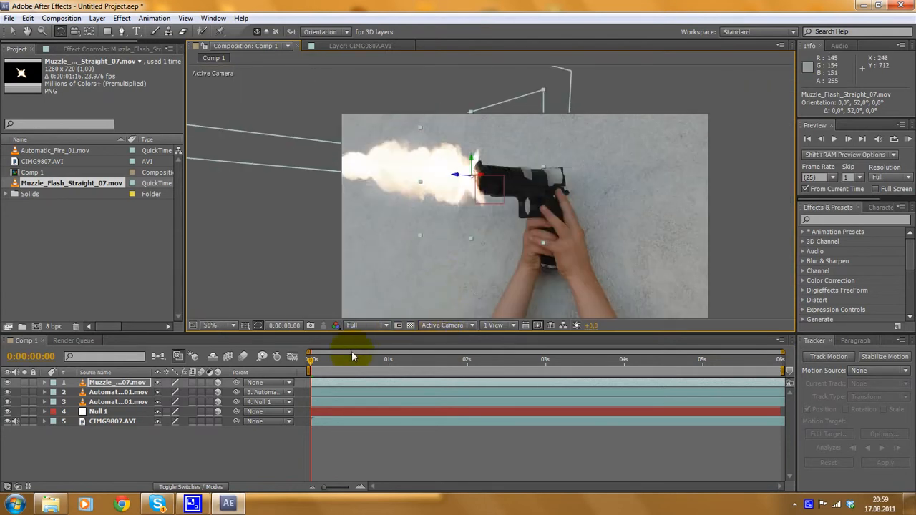
{"action": "left_click_drag", "start_coordinate": [315, 365], "coordinate": [238, 356]}
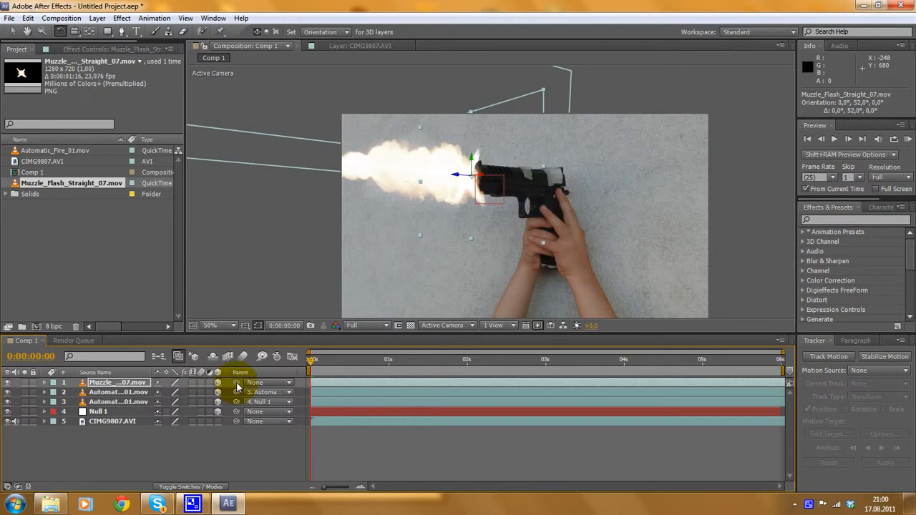
Parent the Muzzle_Flash_Straight_07.mov layer to the lower Automatic_Fire_01.mov layer and check the flash up close at 0:00:03:09.
{"action": "left_click_drag", "start_coordinate": [231, 393], "coordinate": [129, 400]}
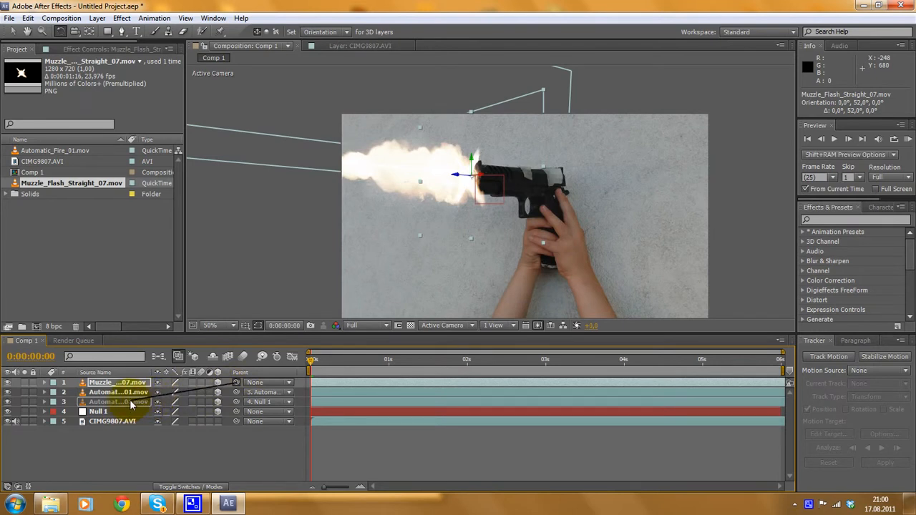
{"action": "left_click_drag", "start_coordinate": [129, 400], "coordinate": [130, 399]}
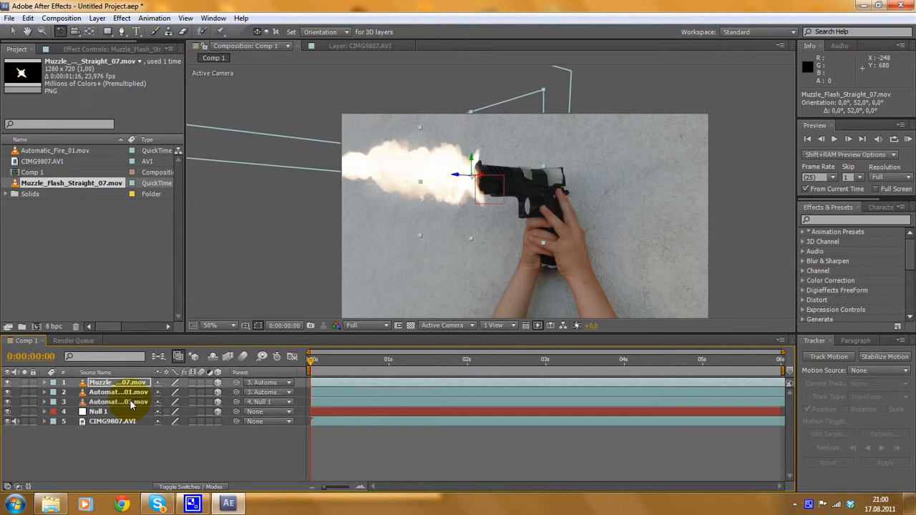
{"action": "left_click_drag", "start_coordinate": [312, 365], "coordinate": [575, 366]}
{"action": "scroll", "coordinate": [632, 183], "scroll_direction": "up", "scroll_amount": 1}
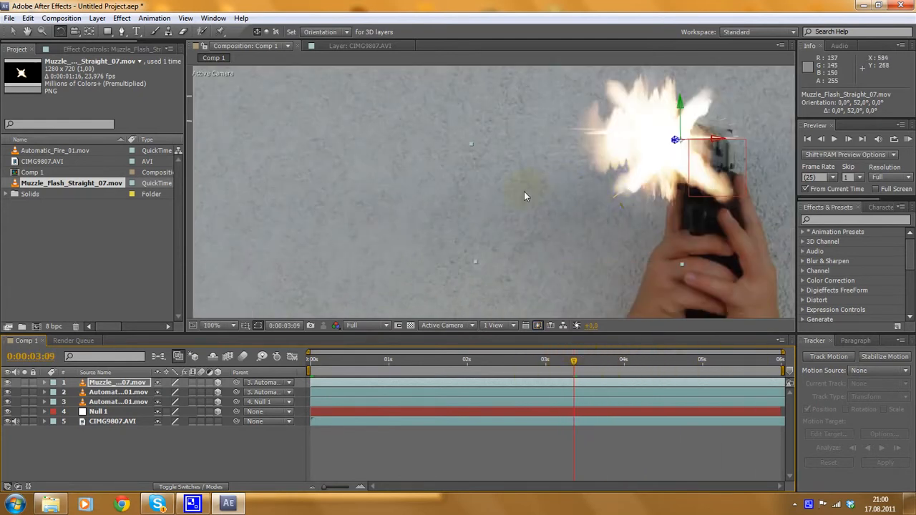
{"action": "scroll", "coordinate": [527, 194], "scroll_direction": "up", "scroll_amount": 2}
{"action": "left_click_drag", "start_coordinate": [614, 156], "coordinate": [536, 219]}
{"action": "left_click_drag", "start_coordinate": [650, 199], "coordinate": [523, 204]}
{"action": "scroll", "coordinate": [525, 205], "scroll_direction": "down", "scroll_amount": 1}
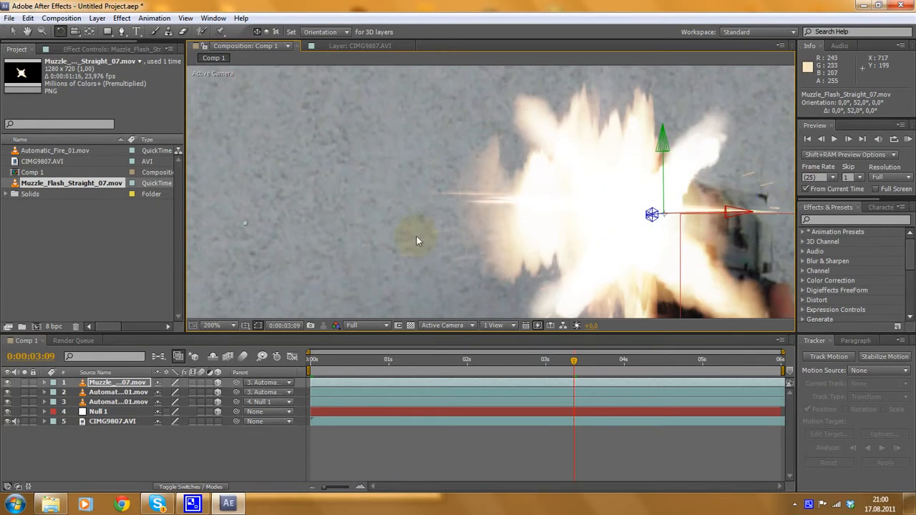
{"action": "left_click_drag", "start_coordinate": [700, 220], "coordinate": [638, 219]}
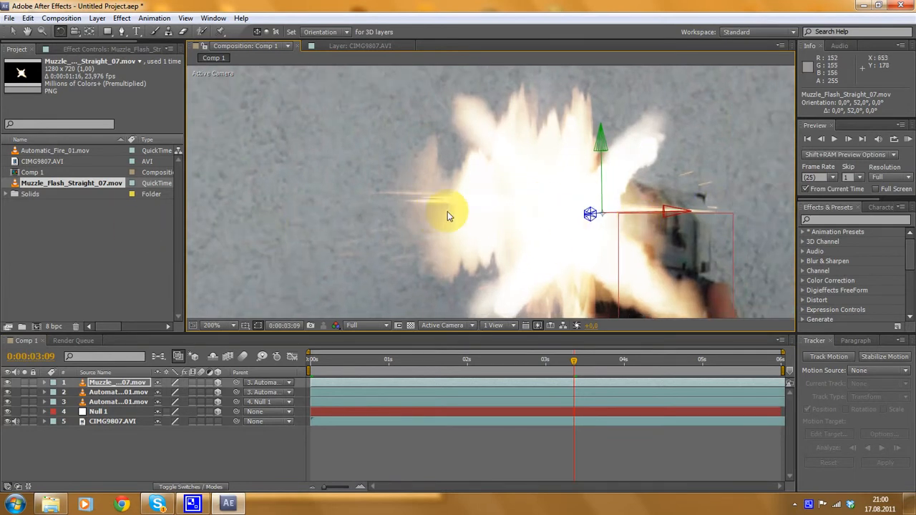
{"action": "left_click", "coordinate": [90, 393]}
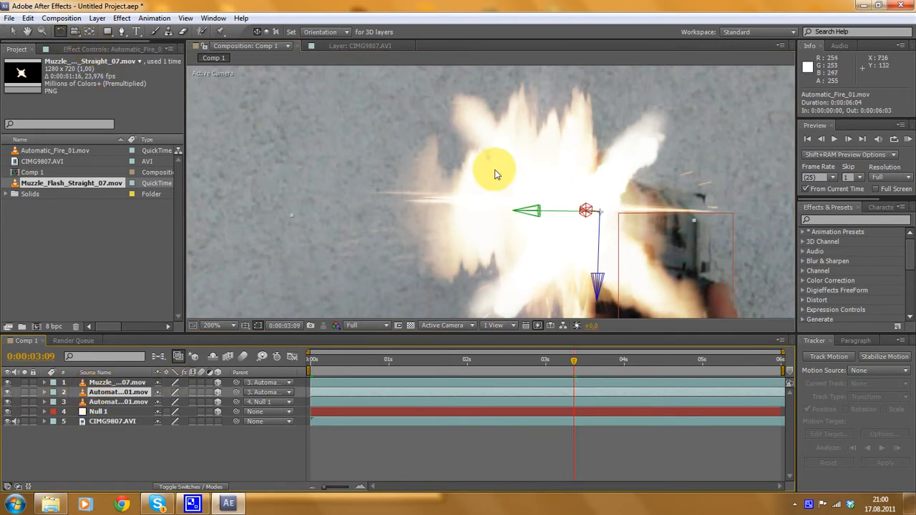
{"action": "mouse_move", "coordinate": [582, 208]}
{"action": "left_mouse_down"}
{"action": "mouse_move", "coordinate": [575, 213]}
{"action": "mouse_move", "coordinate": [609, 168]}
{"action": "mouse_move", "coordinate": [602, 201]}
{"action": "mouse_move", "coordinate": [564, 261]}
{"action": "left_mouse_up"}
{"action": "key", "text": "ctrl+z"}
{"action": "key", "text": "ctrl+z"}
Examine the crossed flashes at 0:00:00:01 in the Active Camera view and in Custom View 1.
{"action": "left_click_drag", "start_coordinate": [571, 362], "coordinate": [313, 352]}
{"action": "scroll", "coordinate": [388, 148], "scroll_direction": "down", "scroll_amount": 2}
{"action": "left_click_drag", "start_coordinate": [422, 161], "coordinate": [527, 154]}
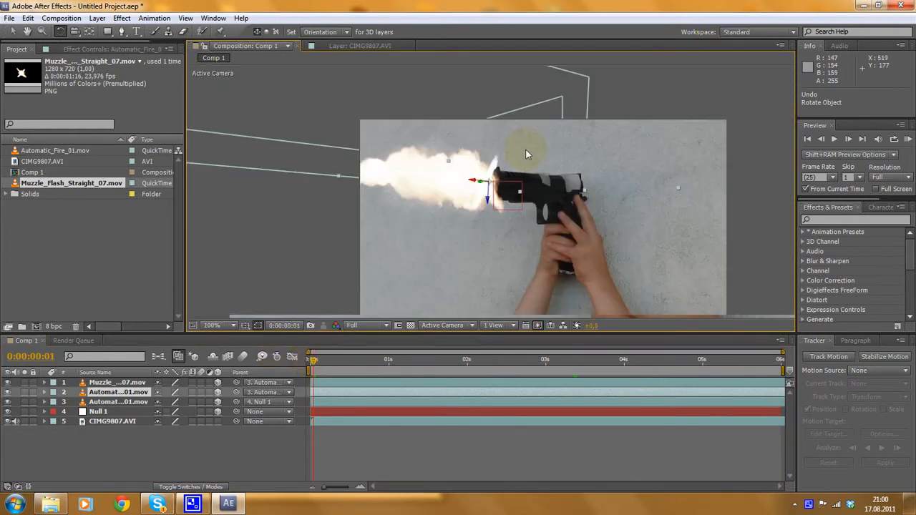
{"action": "scroll", "coordinate": [516, 161], "scroll_direction": "up", "scroll_amount": 1}
{"action": "left_click_drag", "start_coordinate": [469, 179], "coordinate": [497, 179]}
{"action": "scroll", "coordinate": [496, 178], "scroll_direction": "up", "scroll_amount": 1}
{"action": "left_click_drag", "start_coordinate": [486, 149], "coordinate": [493, 186]}
{"action": "scroll", "coordinate": [507, 157], "scroll_direction": "down", "scroll_amount": 1}
{"action": "left_click", "coordinate": [442, 325]}
{"action": "left_click", "coordinate": [459, 436]}
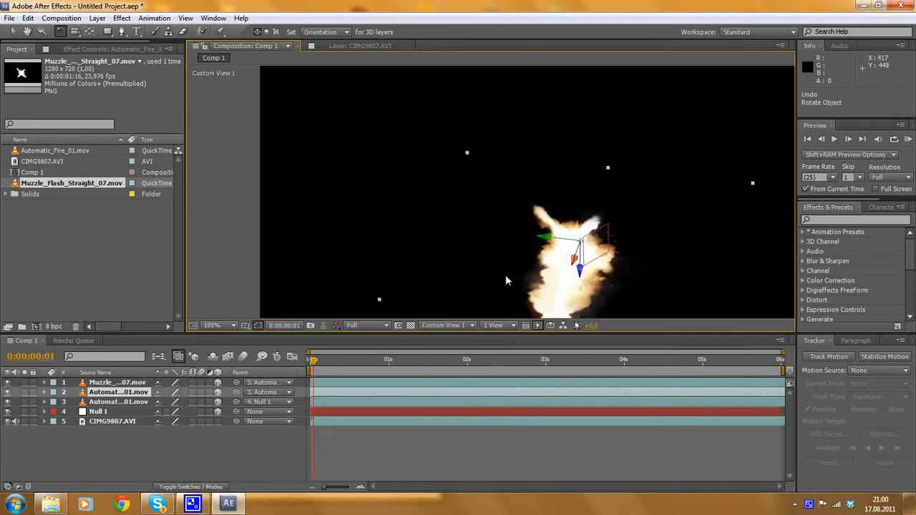
{"action": "left_click_drag", "start_coordinate": [366, 193], "coordinate": [302, 113]}
{"action": "scroll", "coordinate": [559, 222], "scroll_direction": "up", "scroll_amount": 1}
{"action": "left_click_drag", "start_coordinate": [568, 227], "coordinate": [535, 247]}
{"action": "scroll", "coordinate": [581, 276], "scroll_direction": "down", "scroll_amount": 2}
In the Front view, hide the star-shaped flash and the lower Automatic_Fire_01.mov layer to isolate the upper Automatic_Fire_01.mov layer.
{"action": "left_click", "coordinate": [465, 331]}
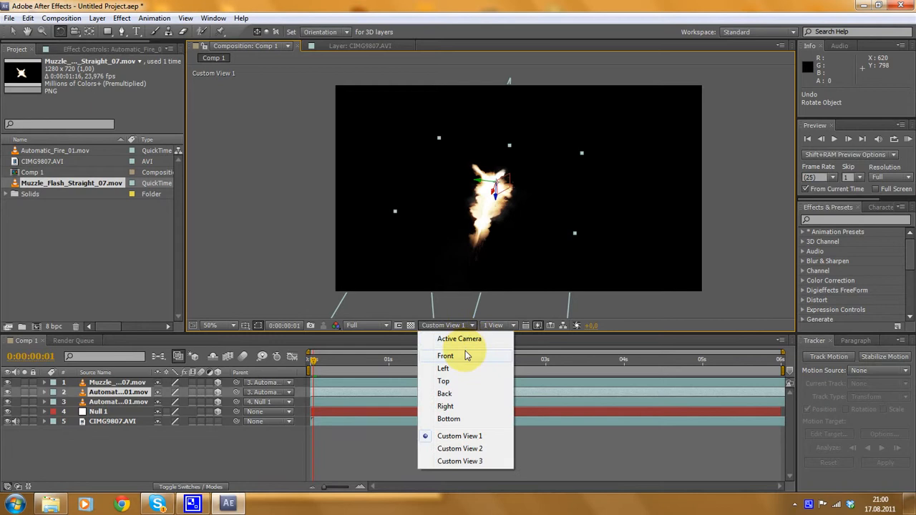
{"action": "left_click", "coordinate": [462, 357]}
{"action": "scroll", "coordinate": [496, 216], "scroll_direction": "up", "scroll_amount": 3}
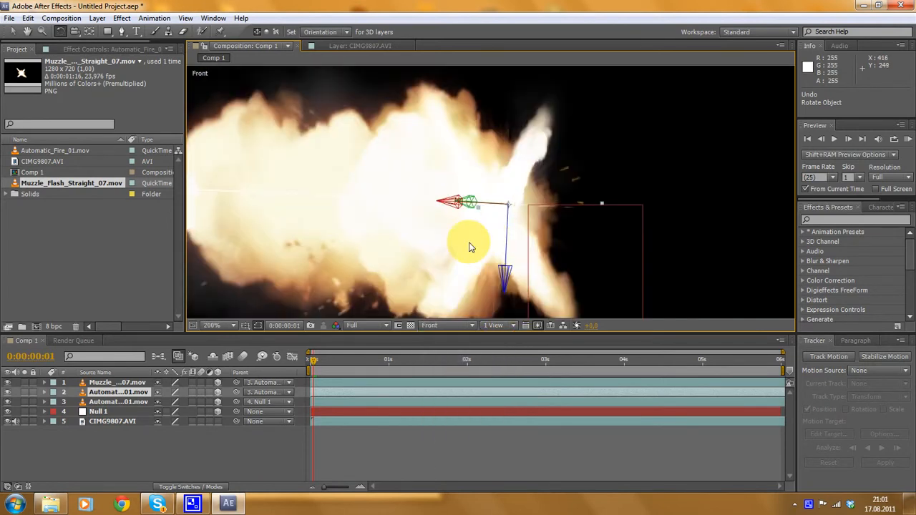
{"action": "left_click", "coordinate": [8, 383]}
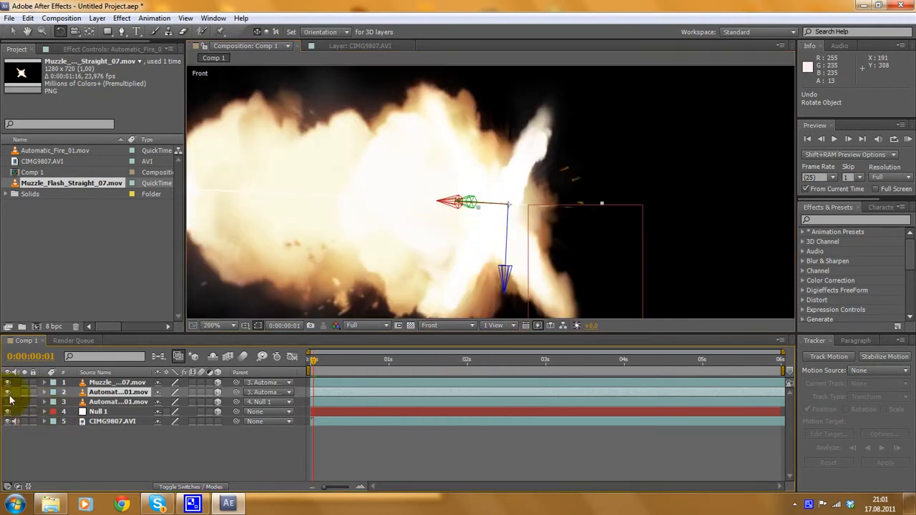
{"action": "left_click", "coordinate": [8, 383]}
{"action": "left_click", "coordinate": [8, 403]}
{"action": "key", "text": "ctrl+shift+a"}
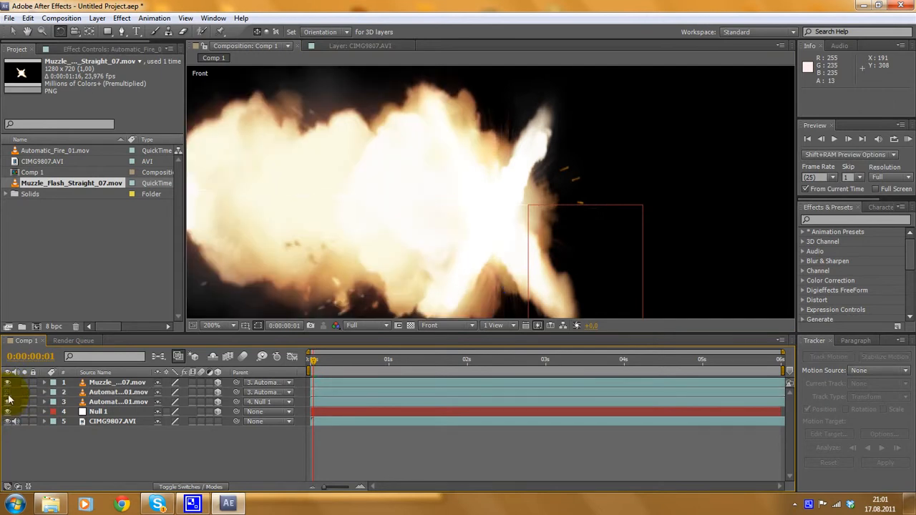
{"action": "left_click", "coordinate": [8, 402]}
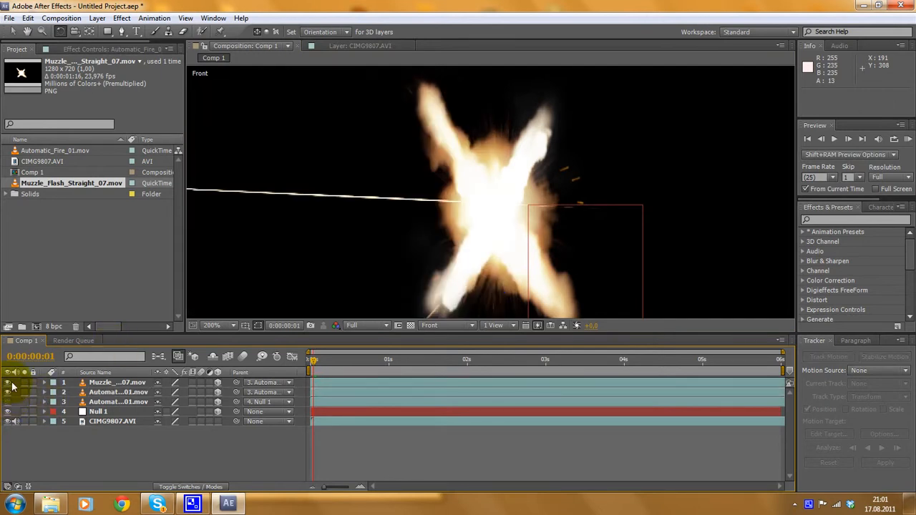
{"action": "left_click", "coordinate": [8, 383]}
In the Active Camera view, rotate the upper Automatic_Fire_01.mov layer around the barrel axis to an orientation of 141.7°, 0°, 0°.
{"action": "left_click", "coordinate": [501, 325]}
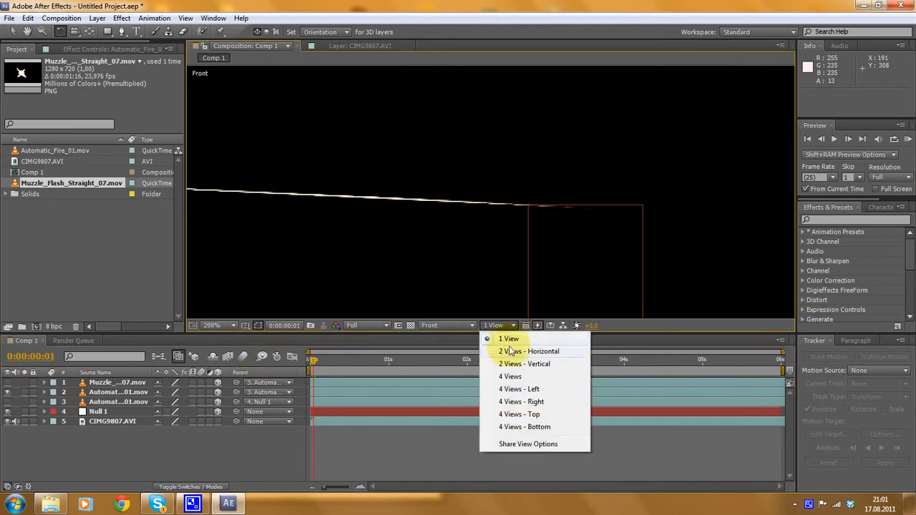
{"action": "left_click", "coordinate": [447, 326]}
{"action": "left_click", "coordinate": [461, 341]}
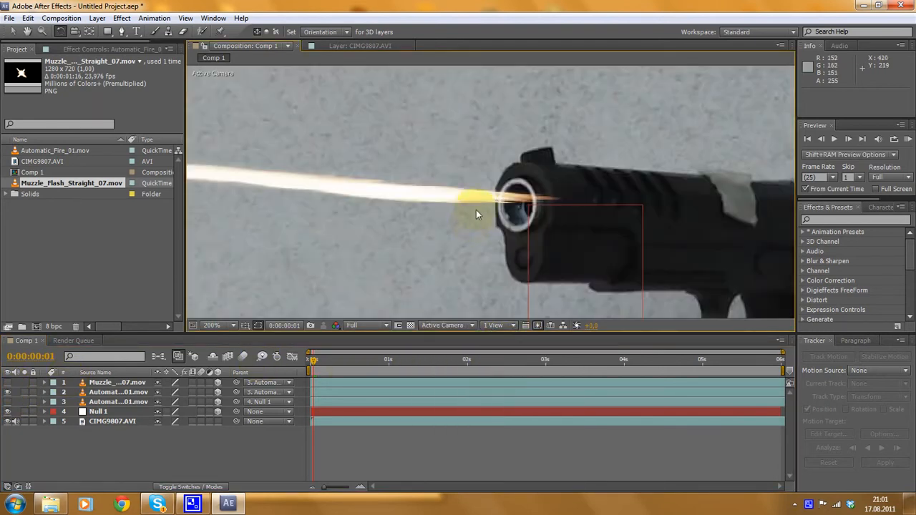
{"action": "left_click", "coordinate": [118, 392]}
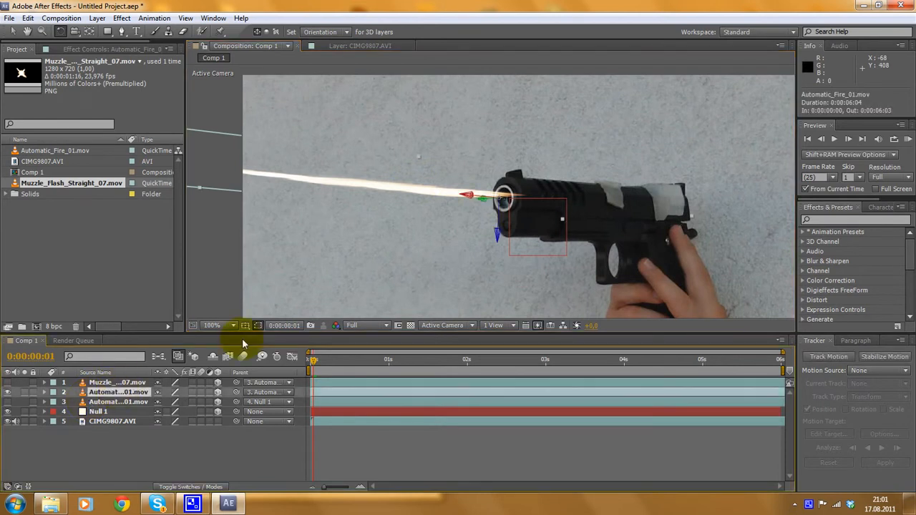
{"action": "mouse_move", "coordinate": [469, 198]}
{"action": "left_mouse_down"}
{"action": "mouse_move", "coordinate": [448, 163]}
{"action": "mouse_move", "coordinate": [464, 177]}
{"action": "mouse_move", "coordinate": [470, 172]}
{"action": "mouse_move", "coordinate": [471, 186]}
{"action": "mouse_move", "coordinate": [482, 167]}
{"action": "mouse_move", "coordinate": [447, 145]}
{"action": "mouse_move", "coordinate": [521, 201]}
{"action": "mouse_move", "coordinate": [508, 140]}
{"action": "mouse_move", "coordinate": [509, 173]}
{"action": "left_mouse_up"}
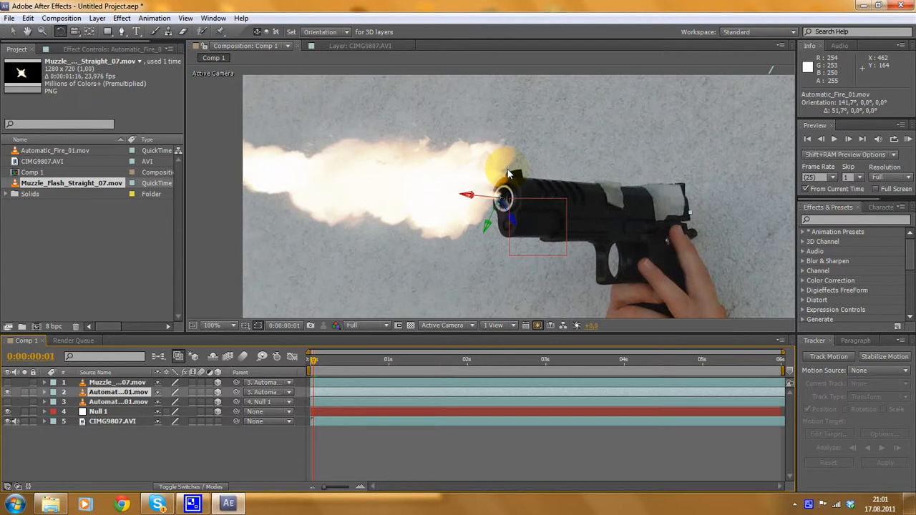
Show the hidden flash layers again and inspect the combined flash from the front at 0:00:04:16.
{"action": "left_click", "coordinate": [7, 403]}
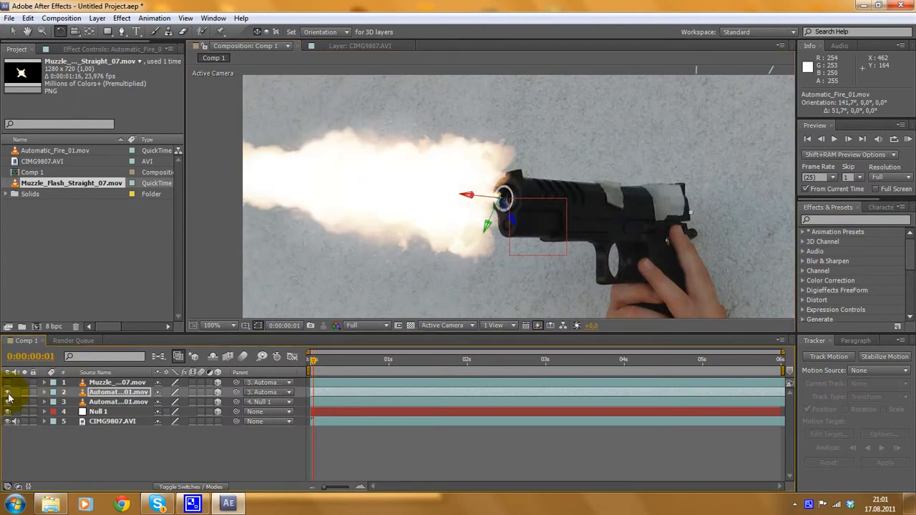
{"action": "left_click_drag", "start_coordinate": [402, 360], "coordinate": [674, 359]}
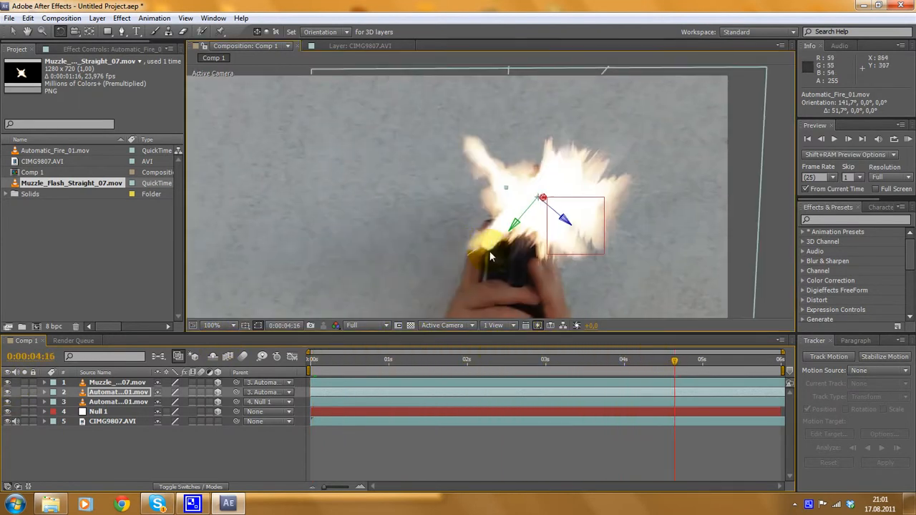
{"action": "key", "text": "period"}
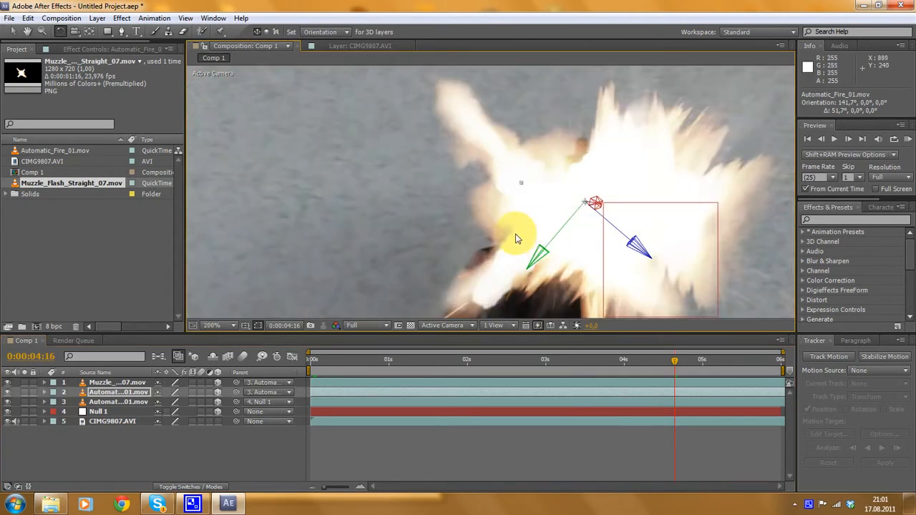
{"action": "left_click", "coordinate": [48, 151]}
{"action": "left_click", "coordinate": [537, 188]}
{"action": "key", "text": "comma"}
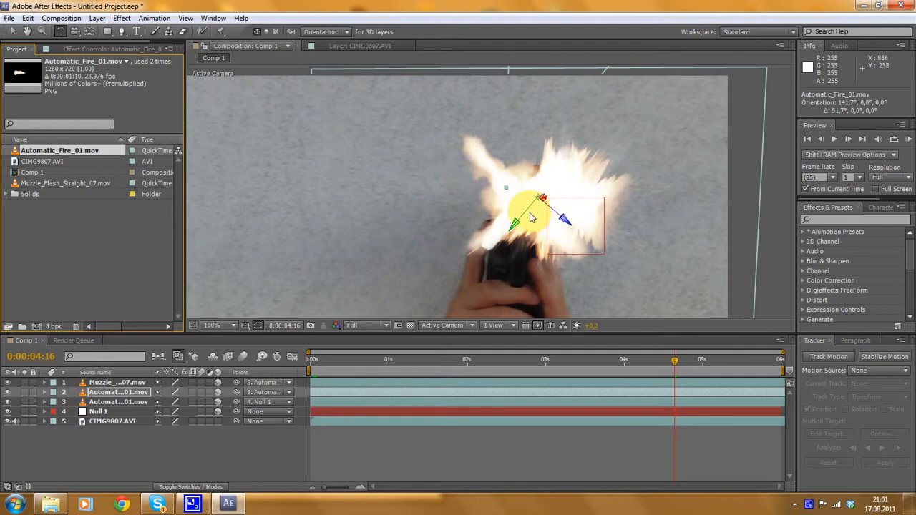
Scale the Muzzle_Flash_Straight_07.mov layer up proportionally to 63.8%.
{"action": "left_click", "coordinate": [114, 385]}
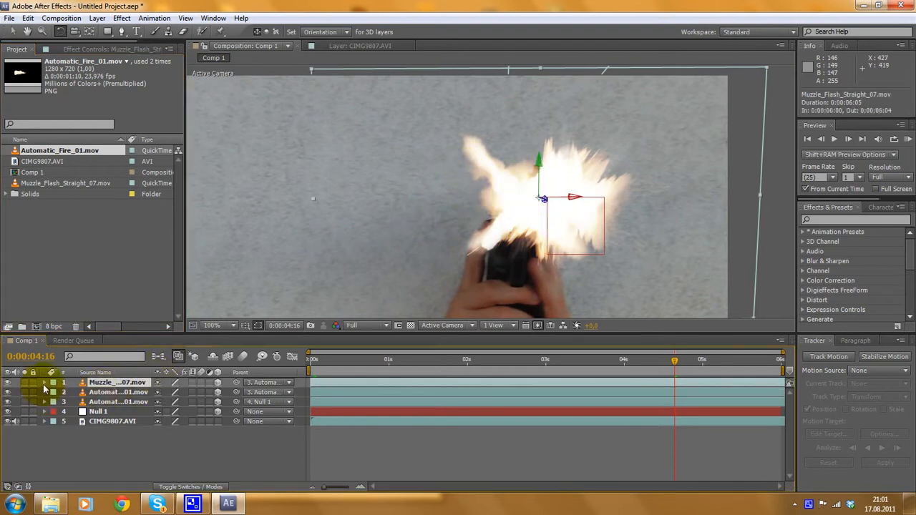
{"action": "left_click", "coordinate": [43, 383]}
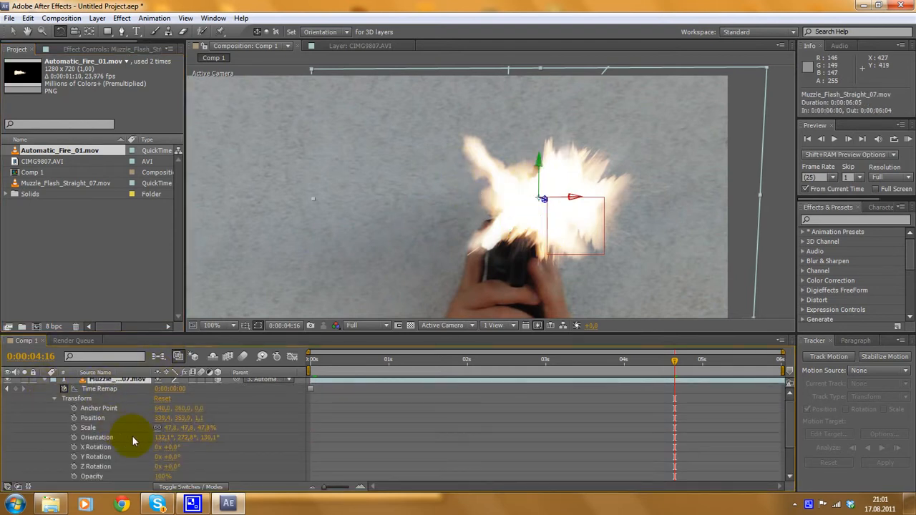
{"action": "left_click_drag", "start_coordinate": [172, 428], "coordinate": [180, 427]}
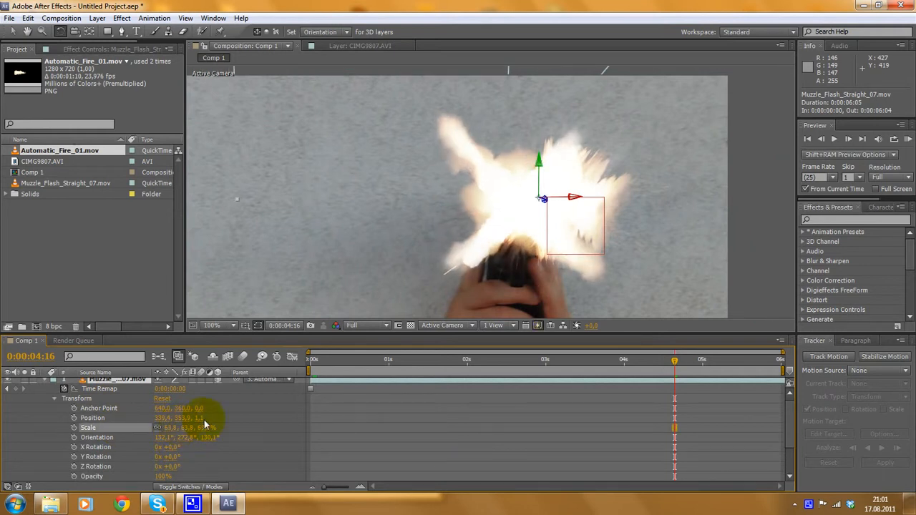
Shift the star-shaped flash sideways to position 338.6, 353.0, 26.2 and check it against the muzzle at 0:00:00:00.
{"action": "left_click", "coordinate": [13, 32]}
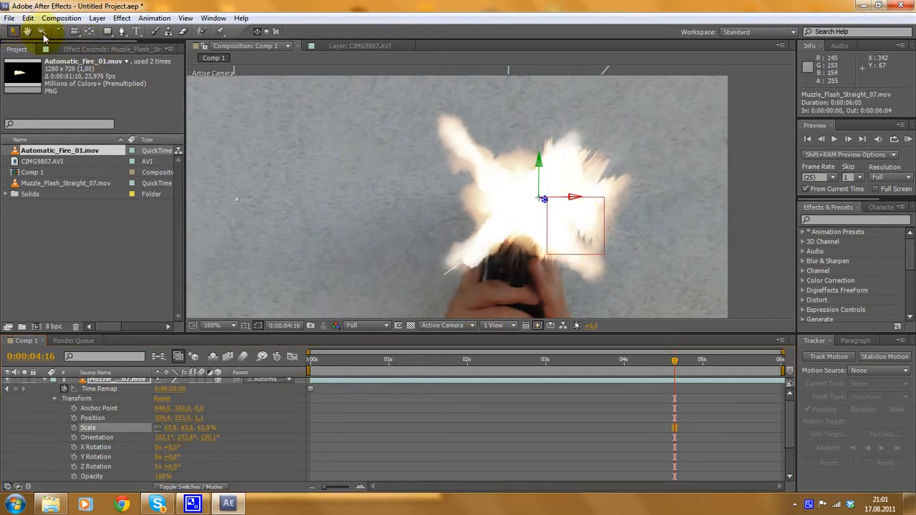
{"action": "left_click_drag", "start_coordinate": [573, 194], "coordinate": [594, 199]}
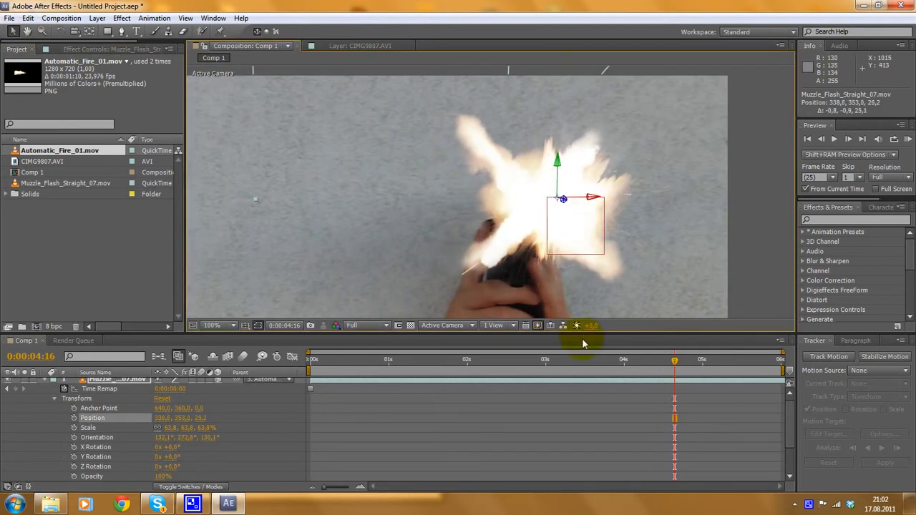
{"action": "left_click_drag", "start_coordinate": [591, 361], "coordinate": [291, 358]}
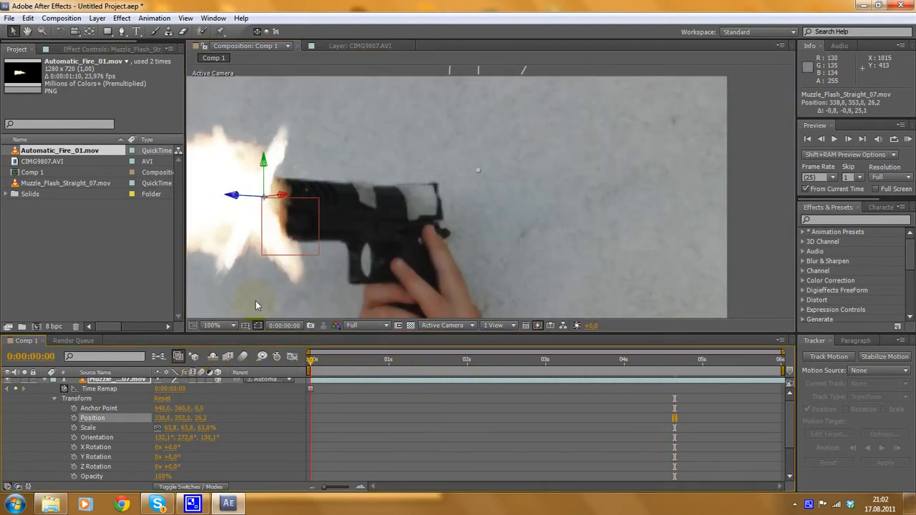
{"action": "scroll", "coordinate": [578, 214], "scroll_direction": "down", "scroll_amount": 2}
{"action": "left_click_drag", "start_coordinate": [466, 370], "coordinate": [286, 337]}
From the file explorer's 13. Powder_Hits folder, import Powder_Hits_06.mov into the After Effects project.
{"action": "left_click", "coordinate": [50, 504]}
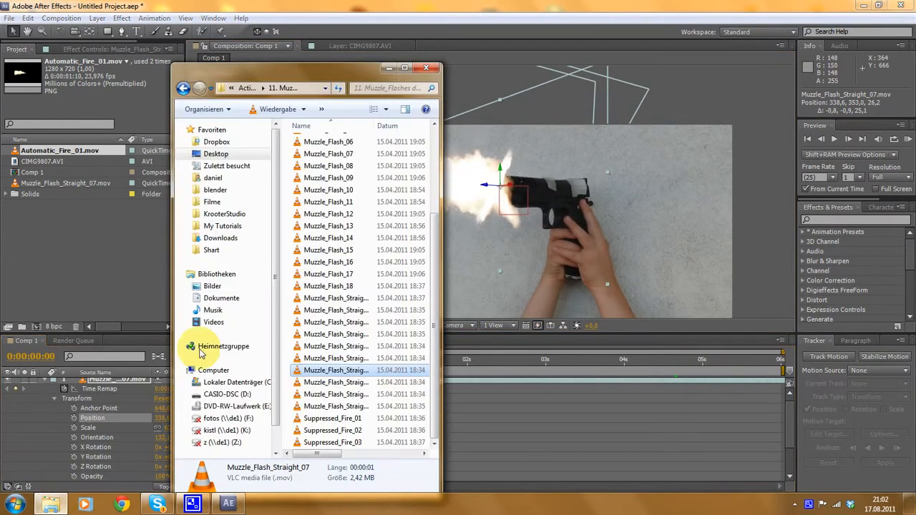
{"action": "left_click_drag", "start_coordinate": [340, 77], "coordinate": [336, 100]}
{"action": "key", "text": "BackSpace"}
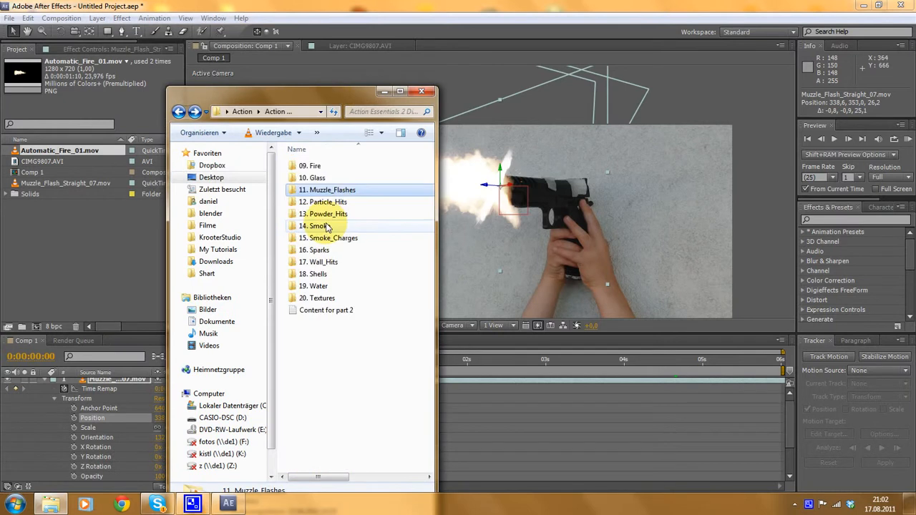
{"action": "double_click", "coordinate": [331, 217]}
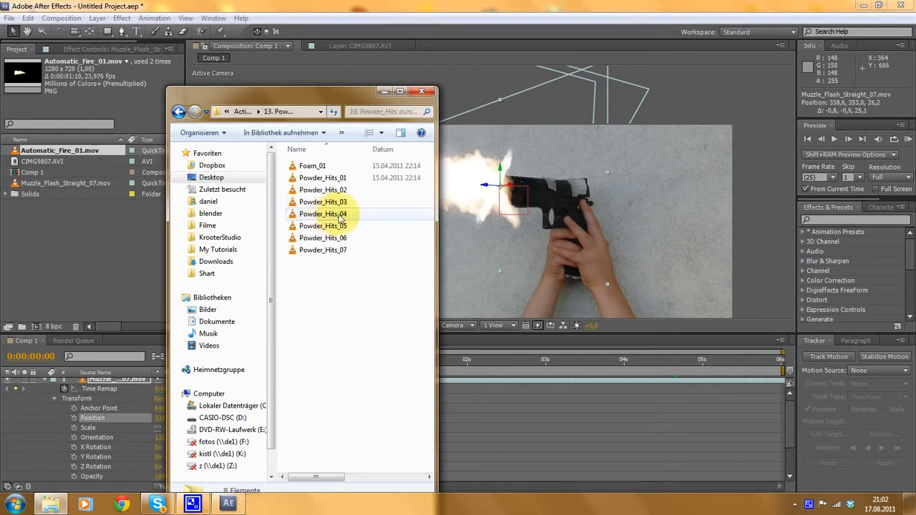
{"action": "left_click_drag", "start_coordinate": [325, 239], "coordinate": [99, 247]}
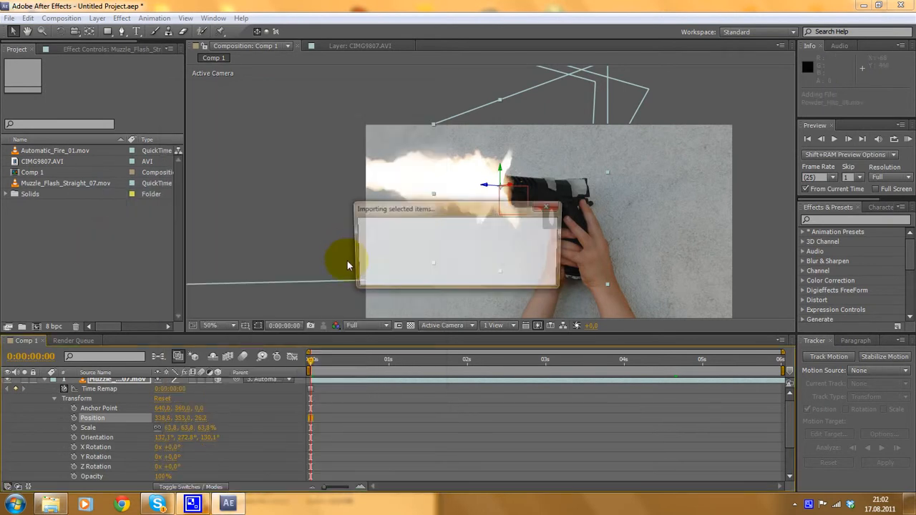
Add Powder_Hits_06.mov as the top layer of Comp 1 and set its blending mode to Screen.
{"action": "left_click_drag", "start_coordinate": [45, 200], "coordinate": [136, 384]}
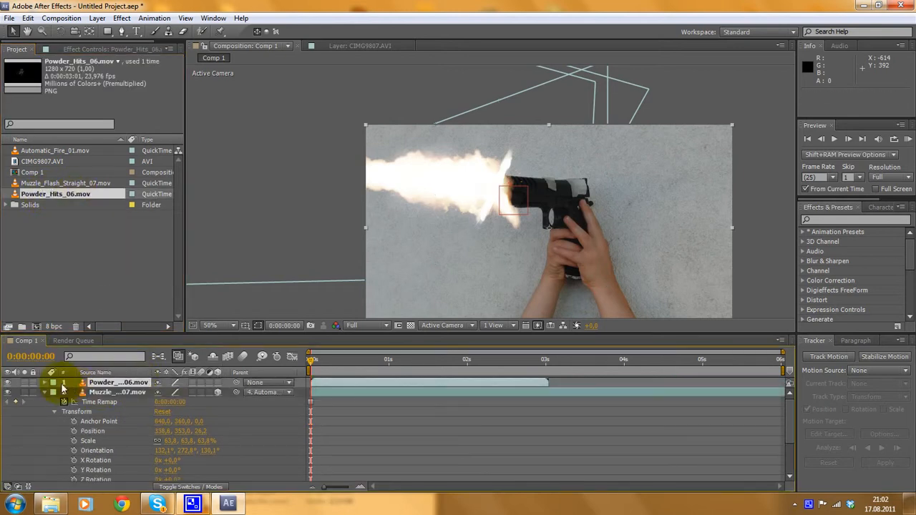
{"action": "left_click", "coordinate": [45, 392]}
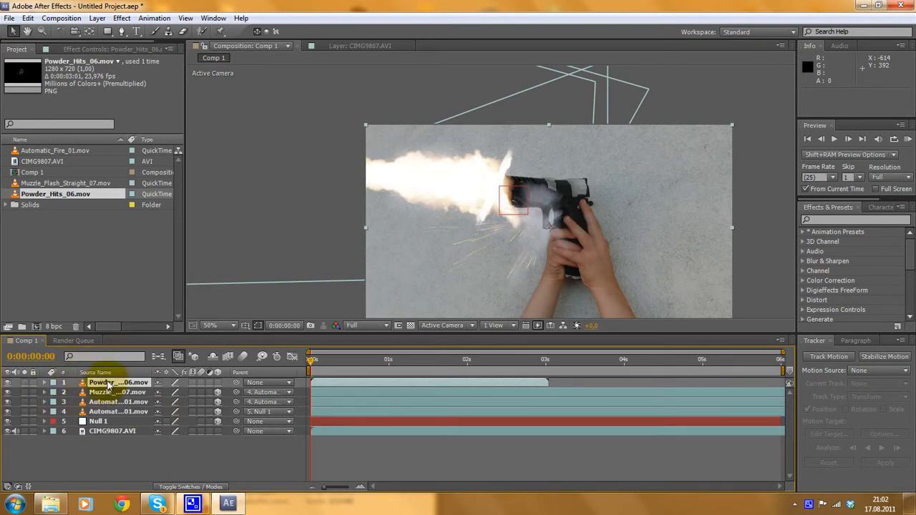
{"action": "left_click", "coordinate": [95, 18]}
{"action": "mouse_move", "coordinate": [130, 236]}
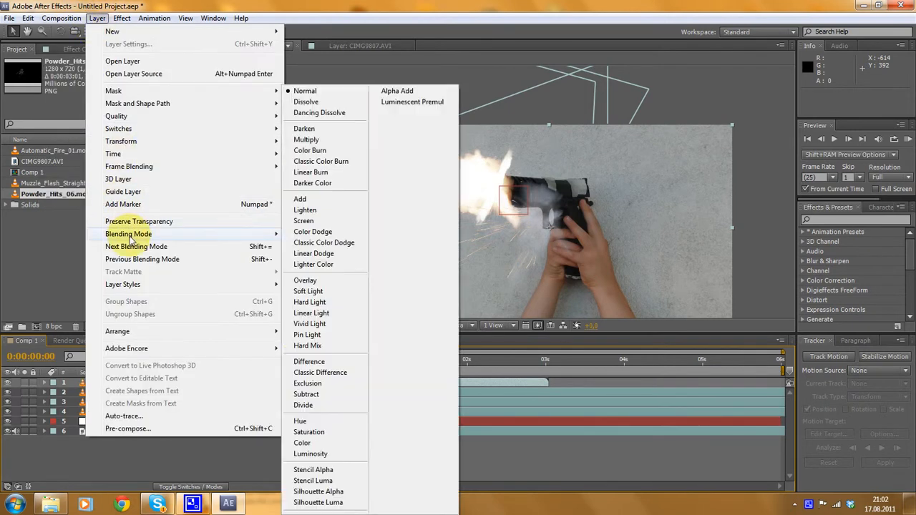
{"action": "left_click", "coordinate": [306, 221]}
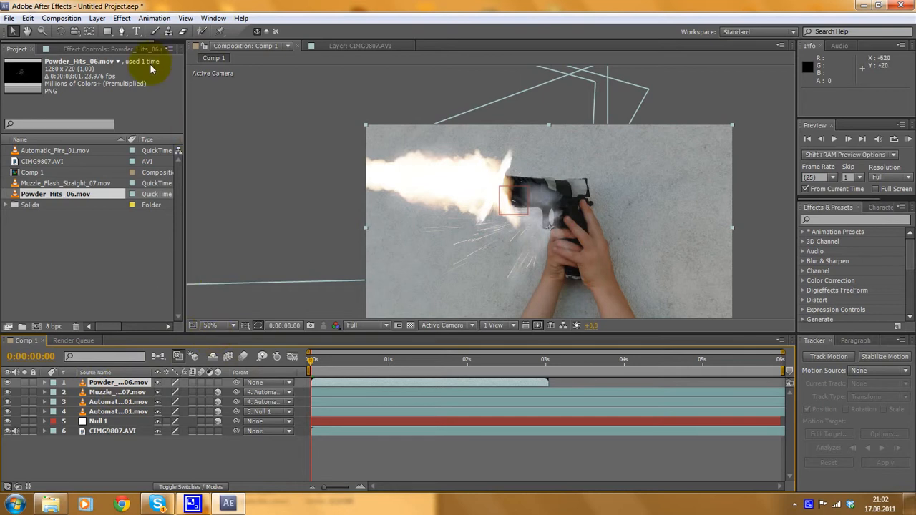
Freeze the frame of the Powder_Hits_06.mov layer and extend the layer to the end of the composition.
{"action": "right_click", "coordinate": [321, 384]}
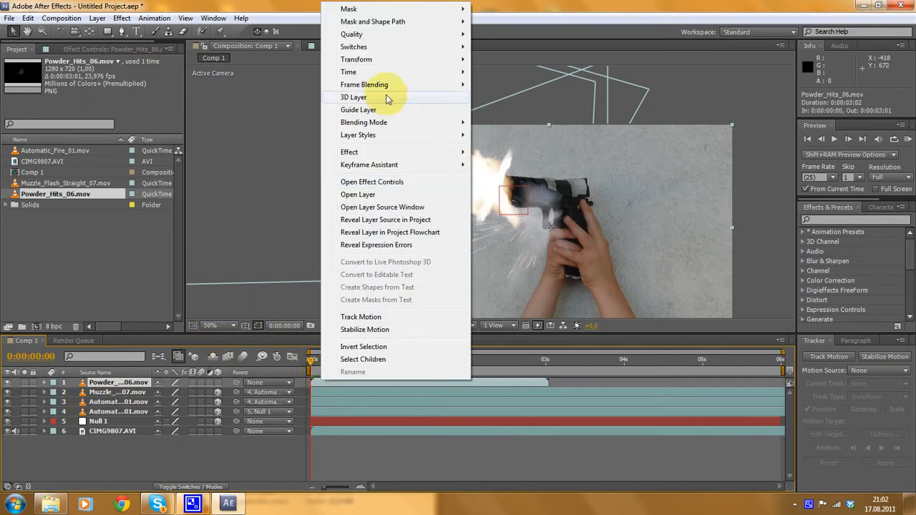
{"action": "mouse_move", "coordinate": [419, 71]}
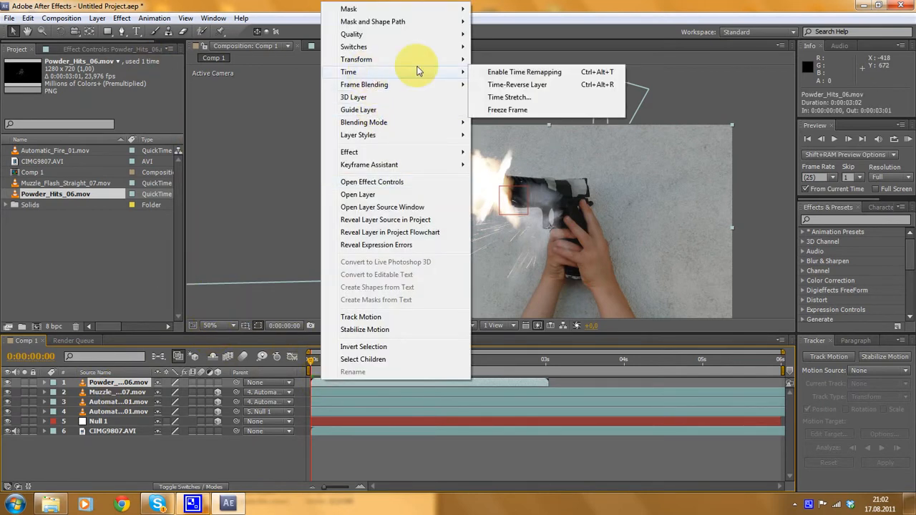
{"action": "left_click", "coordinate": [499, 111]}
{"action": "left_click", "coordinate": [45, 383]}
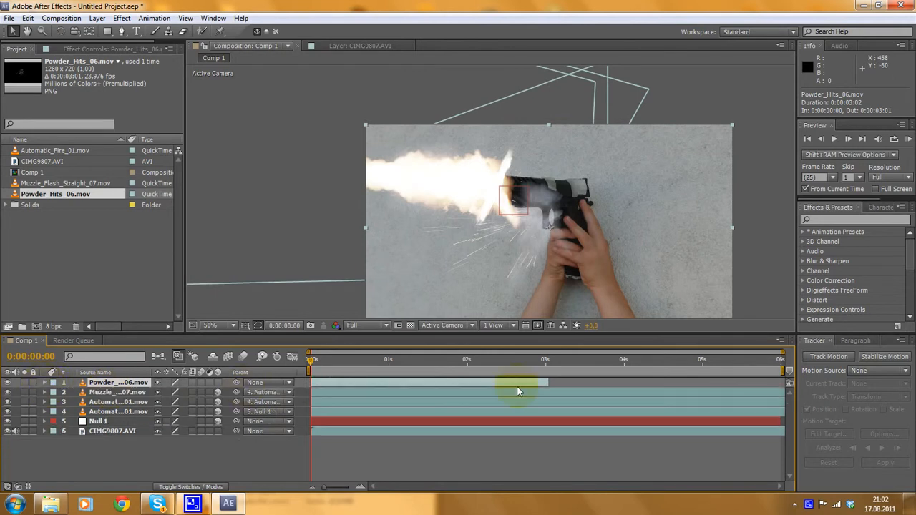
{"action": "left_click_drag", "start_coordinate": [549, 382], "coordinate": [784, 382]}
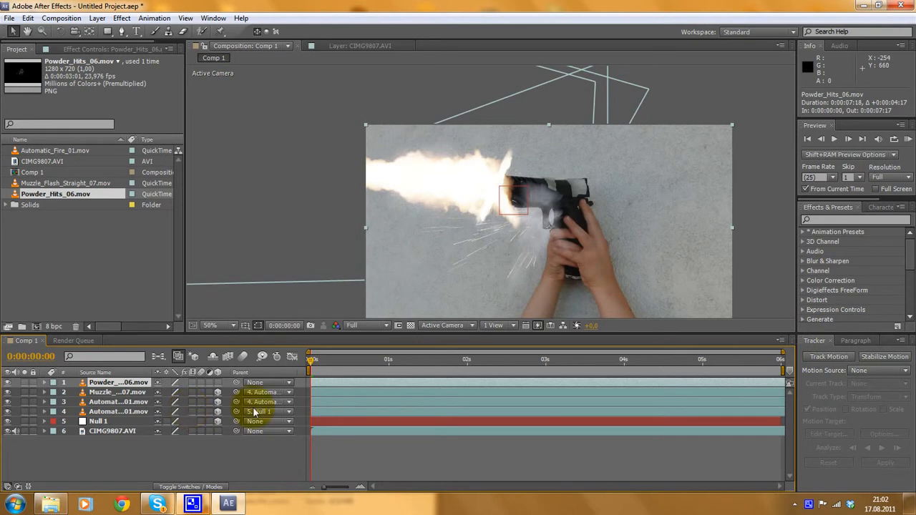
Parent the Powder_Hits_06.mov layer to the lower Automatic_Fire_01.mov layer and make it a 3D layer.
{"action": "left_click_drag", "start_coordinate": [235, 384], "coordinate": [149, 407]}
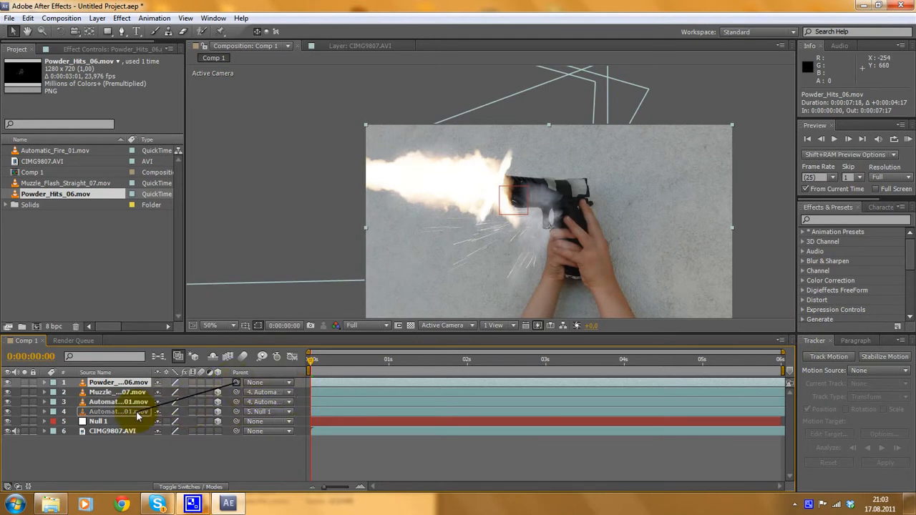
{"action": "left_click_drag", "start_coordinate": [136, 411], "coordinate": [136, 411]}
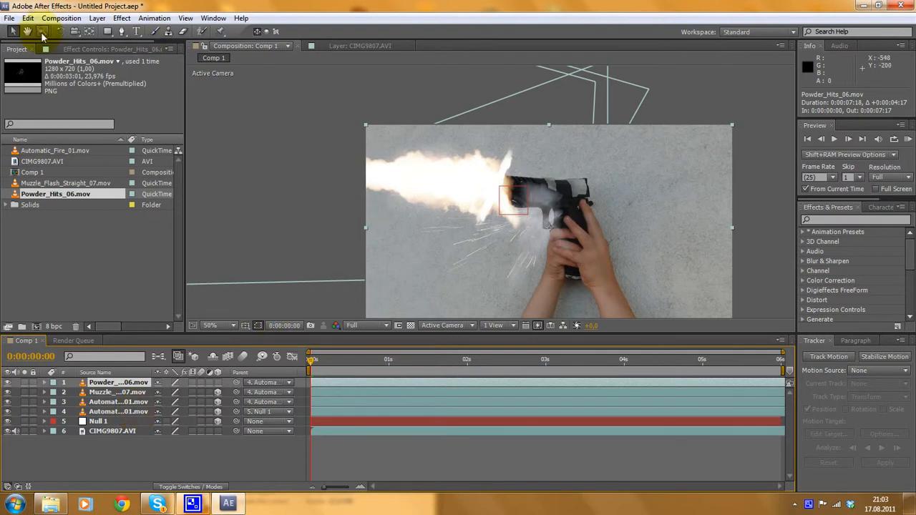
{"action": "right_click", "coordinate": [116, 387]}
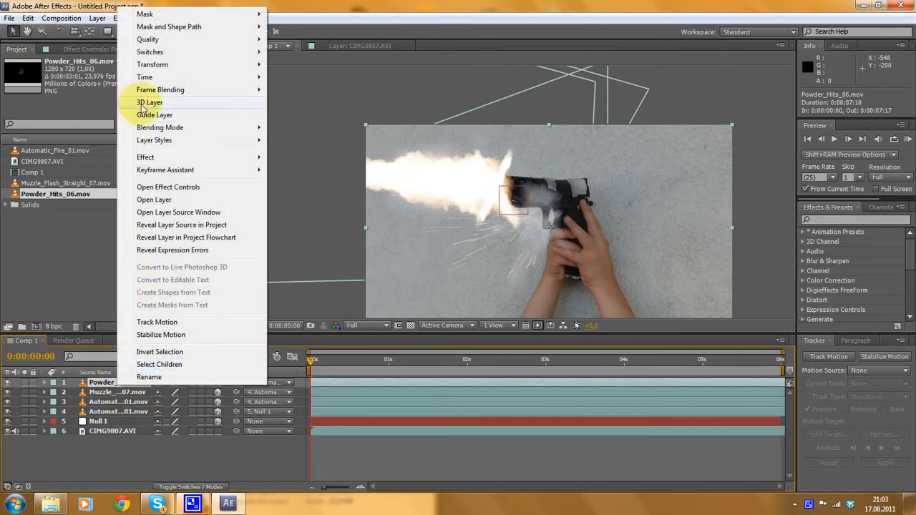
{"action": "left_click", "coordinate": [143, 189]}
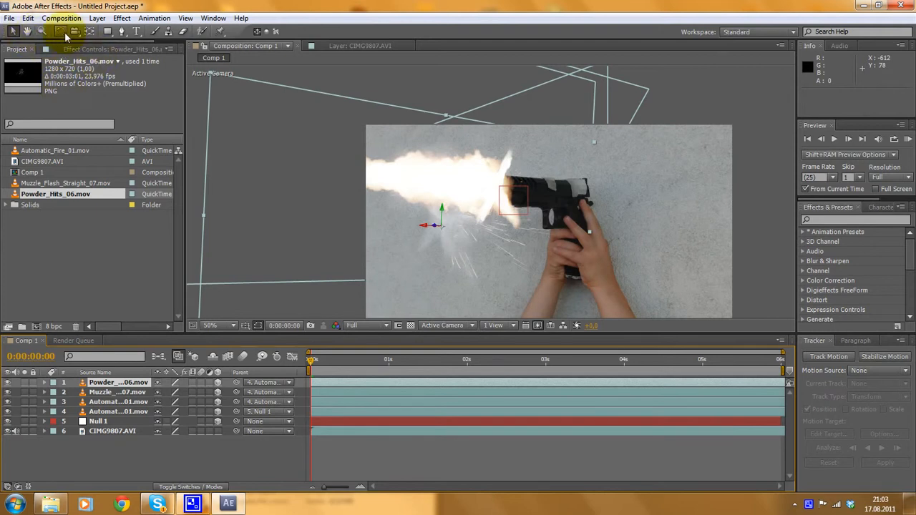
In the Top view, move the powder layer to the muzzle at 341.9, 468.1, 0.0, set its orientation to 0, 48, 0, and return to Active Camera.
{"action": "left_click", "coordinate": [426, 325]}
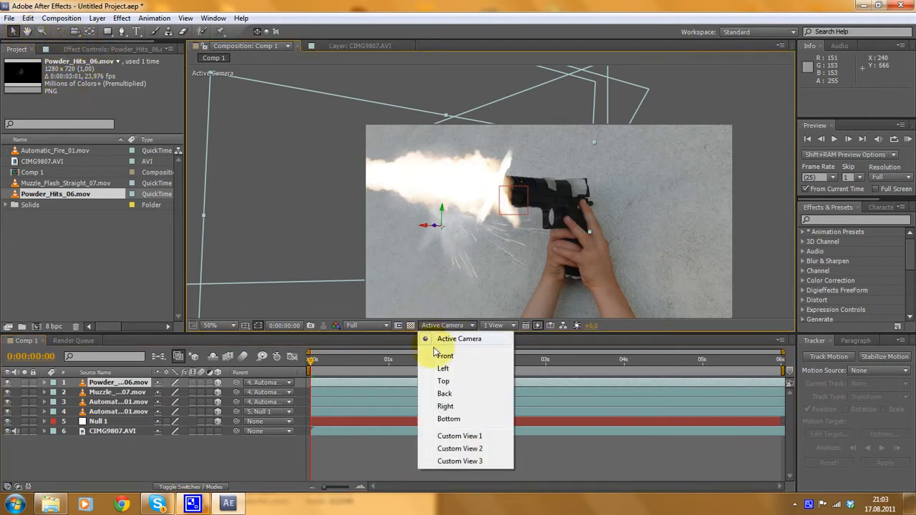
{"action": "left_click", "coordinate": [449, 382]}
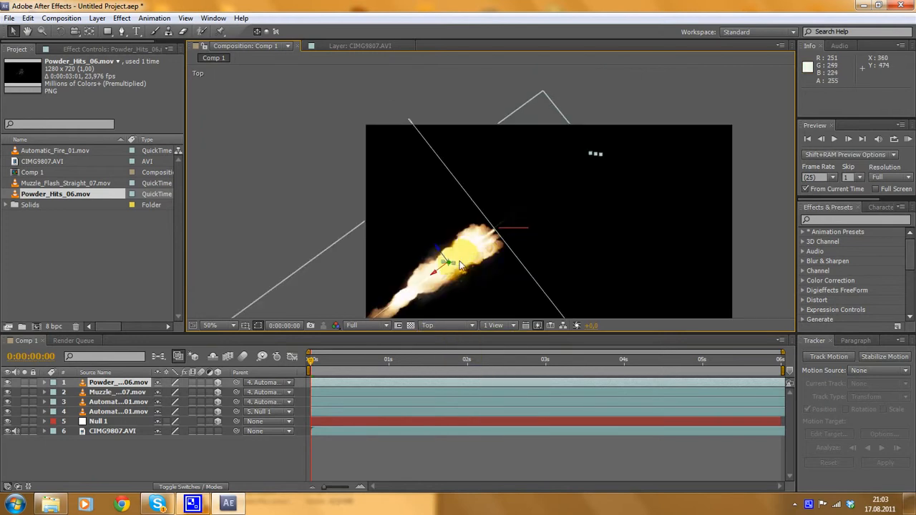
{"action": "left_click_drag", "start_coordinate": [433, 274], "coordinate": [470, 251]}
{"action": "left_click", "coordinate": [60, 31]}
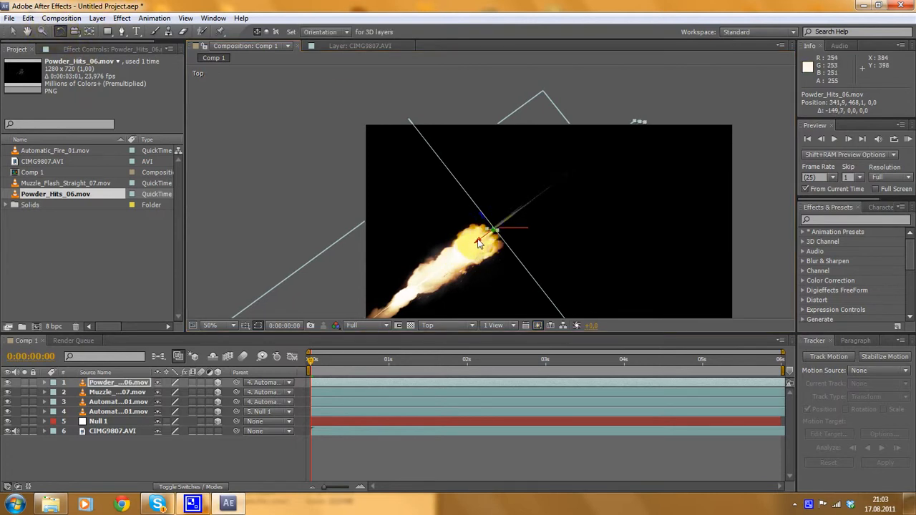
{"action": "left_click_drag", "start_coordinate": [494, 232], "coordinate": [349, 216]}
{"action": "left_click", "coordinate": [449, 325]}
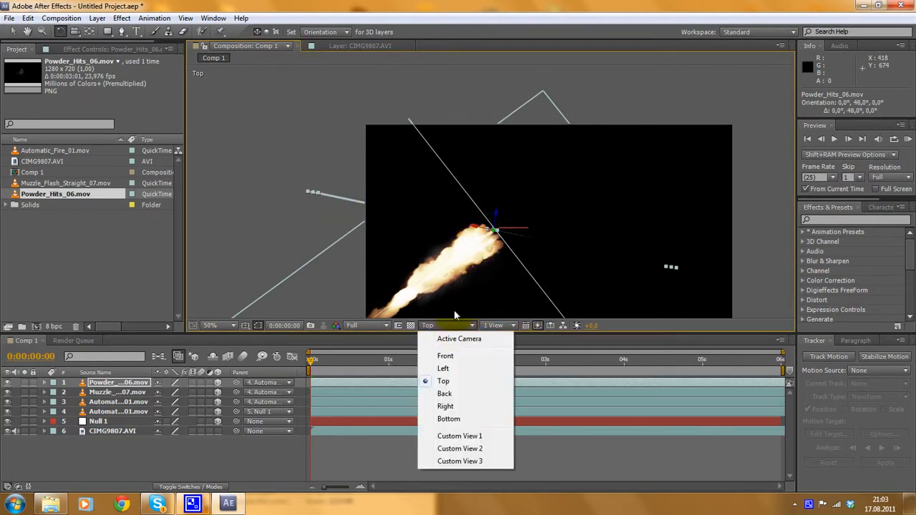
{"action": "left_click", "coordinate": [456, 340]}
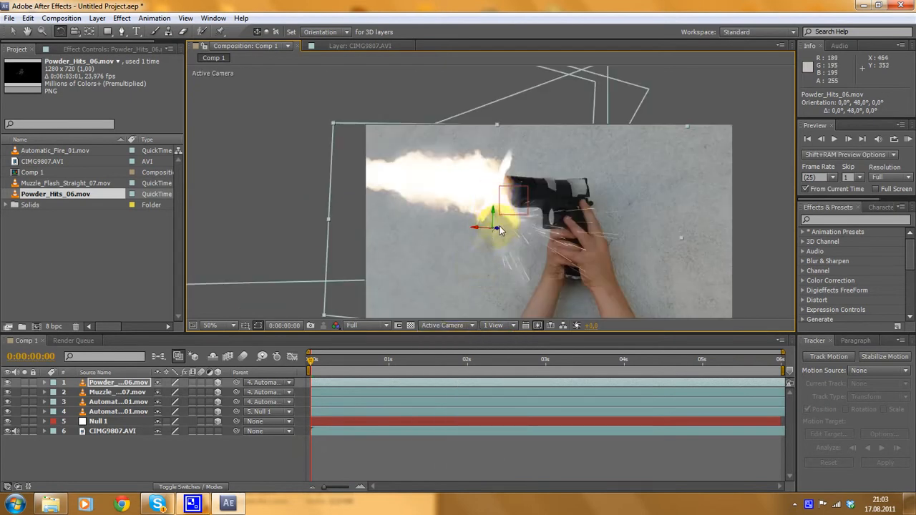
Rotate the powder layer to orientation 0, 48, 208, move it to position 339.8, 353.8, 2.3, and check its placement from the Top view.
{"action": "left_click_drag", "start_coordinate": [499, 231], "coordinate": [525, 169]}
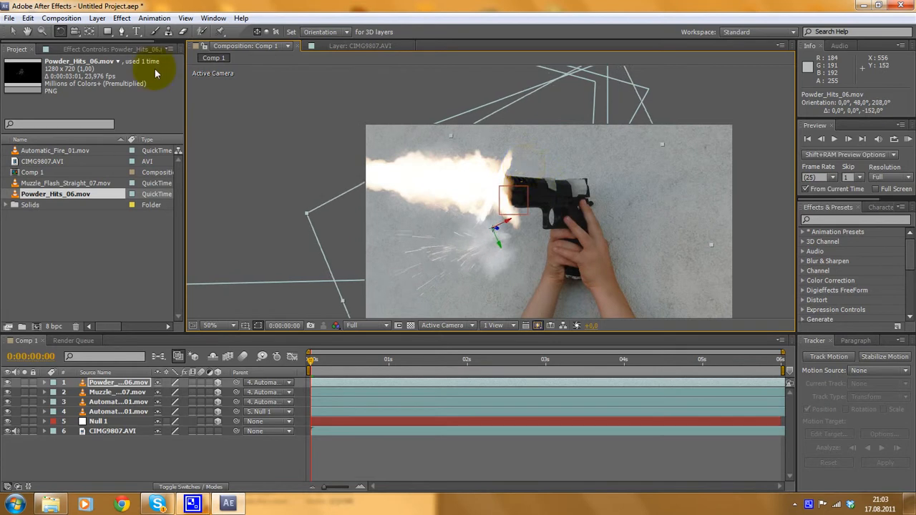
{"action": "left_click", "coordinate": [13, 31]}
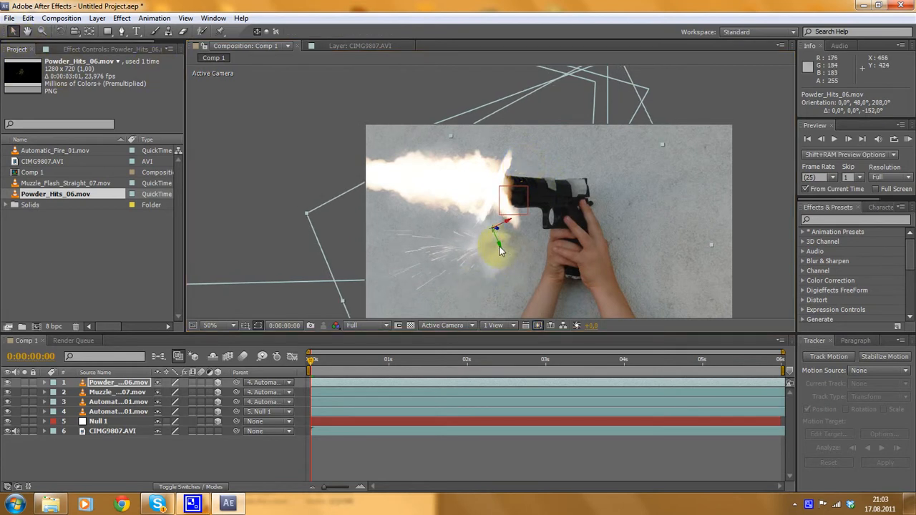
{"action": "mouse_move", "coordinate": [500, 245]}
{"action": "left_mouse_down"}
{"action": "mouse_move", "coordinate": [448, 230]}
{"action": "mouse_move", "coordinate": [501, 201]}
{"action": "mouse_move", "coordinate": [505, 261]}
{"action": "left_mouse_up"}
{"action": "left_click", "coordinate": [431, 327]}
{"action": "left_click", "coordinate": [446, 380]}
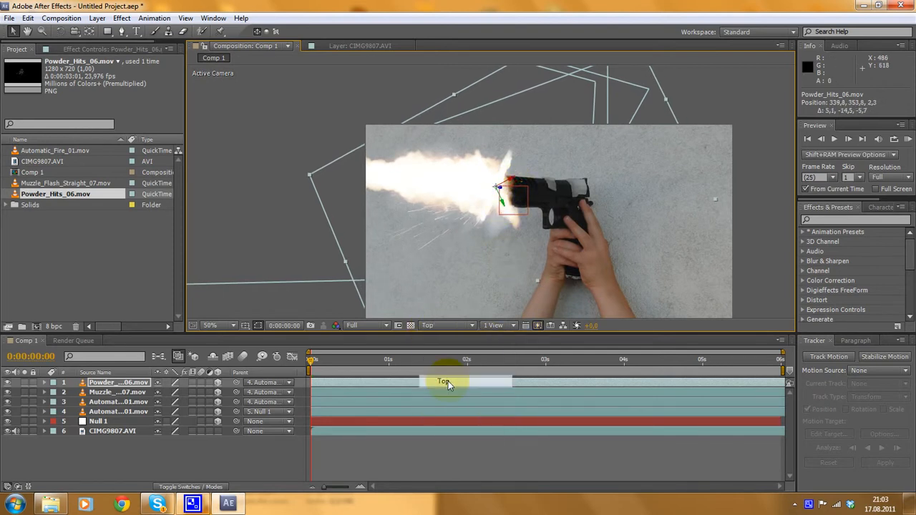
{"action": "left_click", "coordinate": [484, 327]}
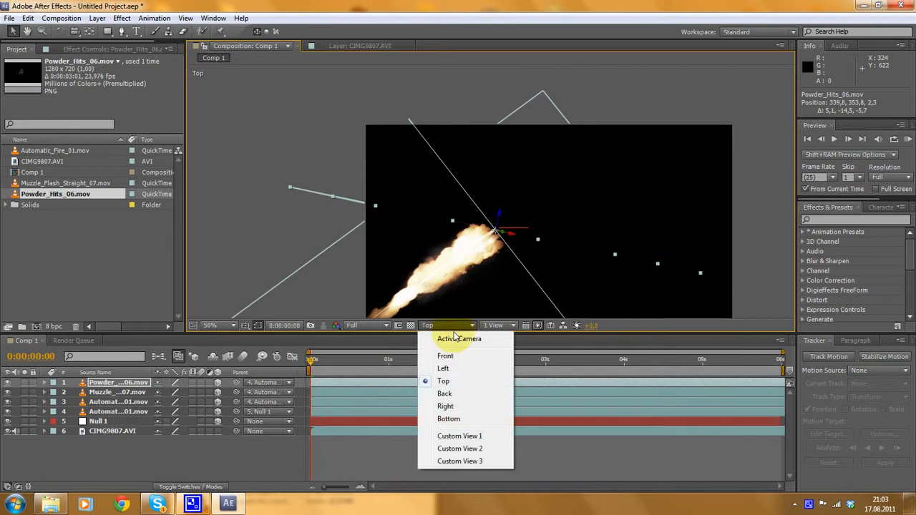
{"action": "left_click", "coordinate": [464, 382]}
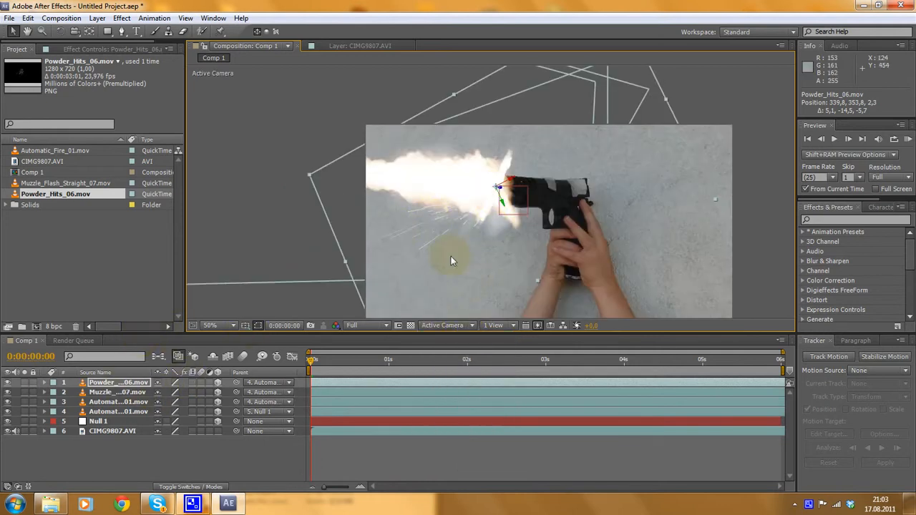
Scale the Powder_Hits_06.mov layer up to 120%.
{"action": "key", "text": "comma"}
{"action": "left_click_drag", "start_coordinate": [436, 272], "coordinate": [396, 318]}
{"action": "key", "text": "period"}
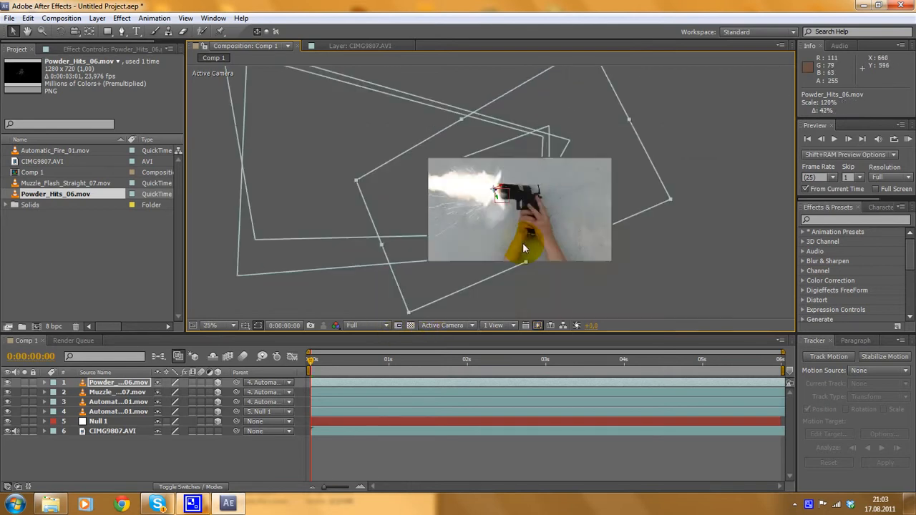
Check the sparks across the timeline, then rotate the powder layer at 0:00:00:00 to orientation 348.3, 55.0, 217.0.
{"action": "left_click_drag", "start_coordinate": [314, 361], "coordinate": [814, 341]}
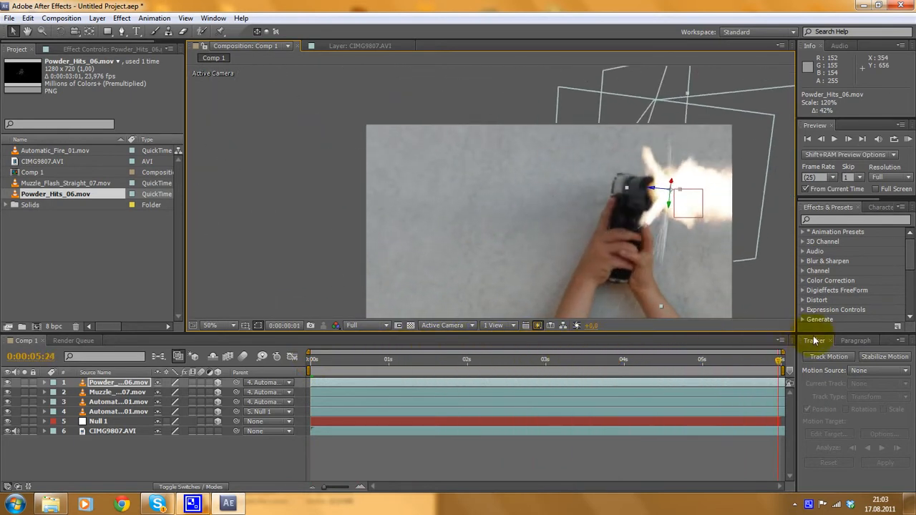
{"action": "left_click_drag", "start_coordinate": [735, 337], "coordinate": [272, 330]}
{"action": "left_click", "coordinate": [60, 31]}
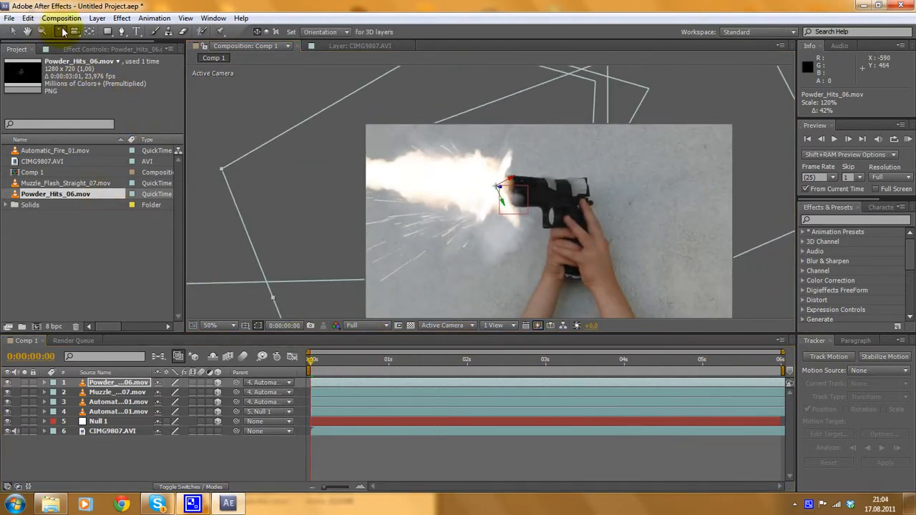
{"action": "left_click_drag", "start_coordinate": [509, 181], "coordinate": [500, 207]}
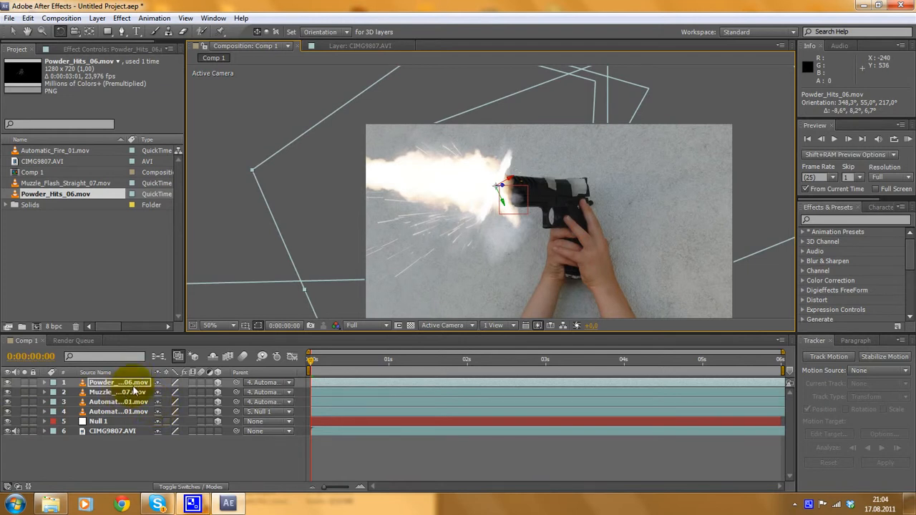
Duplicate the Powder_Hits_06.mov layer and rotate the copy to orientation 233.0, 314.5, 110.9.
{"action": "key", "text": "ctrl+d"}
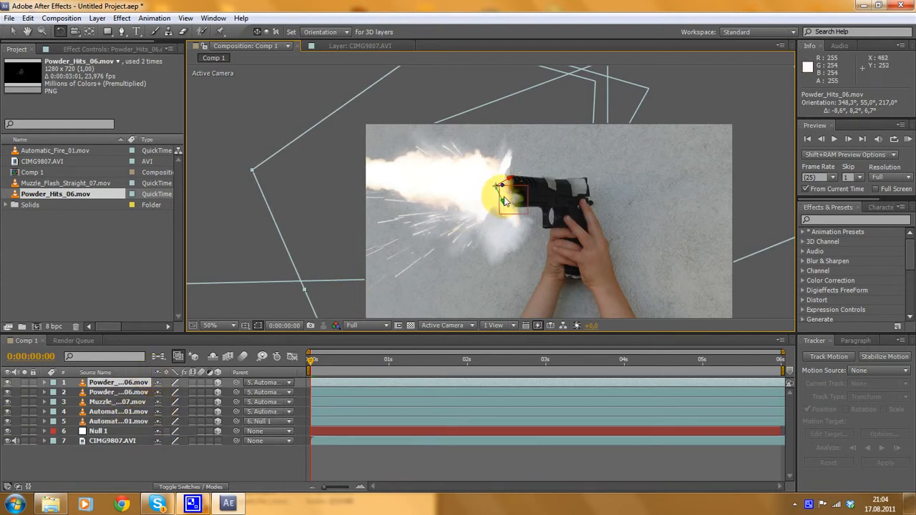
{"action": "left_click_drag", "start_coordinate": [513, 183], "coordinate": [492, 324]}
{"action": "left_click_drag", "start_coordinate": [394, 360], "coordinate": [295, 324]}
{"action": "scroll", "coordinate": [543, 287], "scroll_direction": "down", "scroll_amount": 2}
{"action": "scroll", "coordinate": [521, 274], "scroll_direction": "up", "scroll_amount": 2}
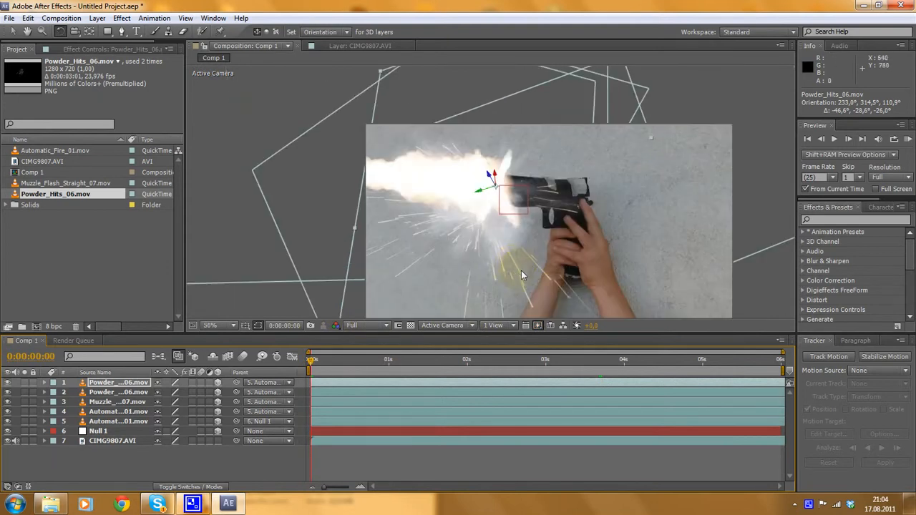
Move the duplicated powder layer to position 317.1, 285.6, 18.3 and check the sparks against the gun over the first two seconds.
{"action": "key", "text": "v"}
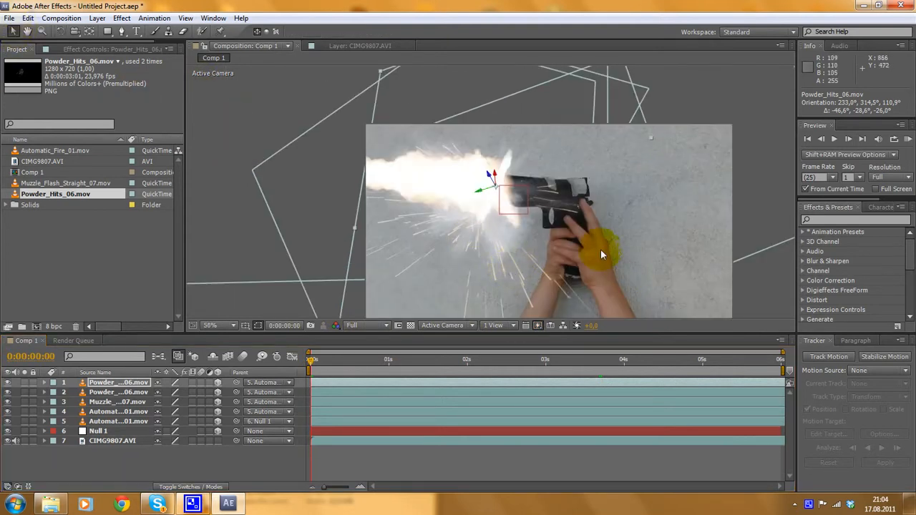
{"action": "left_click_drag", "start_coordinate": [500, 242], "coordinate": [506, 181]}
{"action": "left_click_drag", "start_coordinate": [561, 380], "coordinate": [414, 347]}
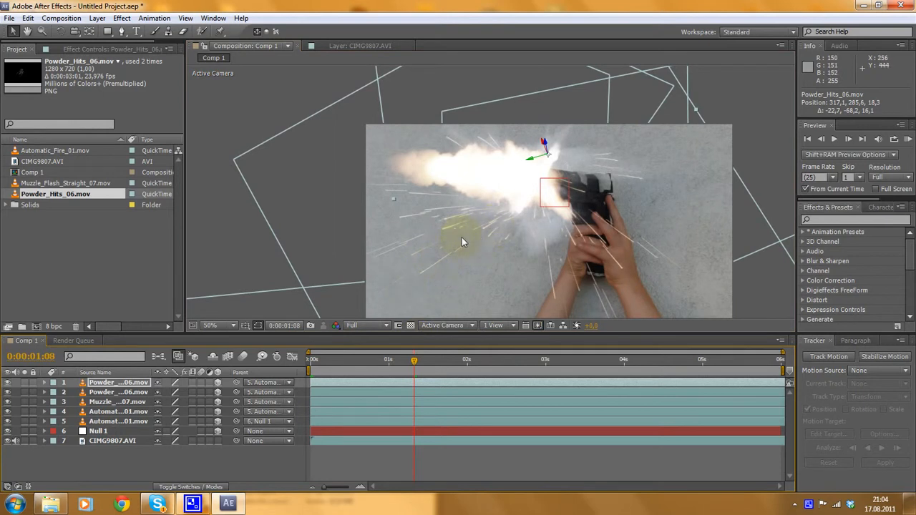
{"action": "left_click_drag", "start_coordinate": [417, 362], "coordinate": [451, 335]}
{"action": "scroll", "coordinate": [460, 193], "scroll_direction": "down", "scroll_amount": 2}
{"action": "scroll", "coordinate": [540, 254], "scroll_direction": "up", "scroll_amount": 2}
{"action": "scroll", "coordinate": [552, 302], "scroll_direction": "down", "scroll_amount": 2}
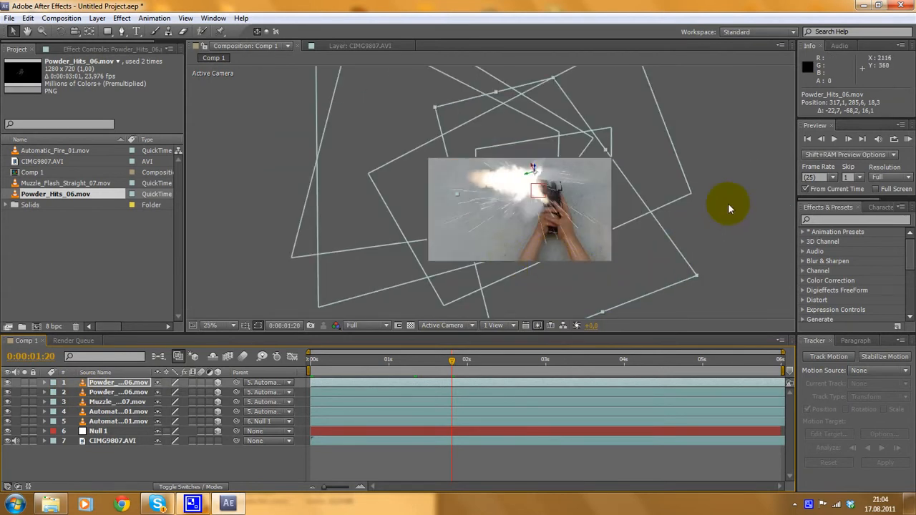
{"action": "scroll", "coordinate": [516, 239], "scroll_direction": "up", "scroll_amount": 2}
{"action": "left_click", "coordinate": [516, 179]}
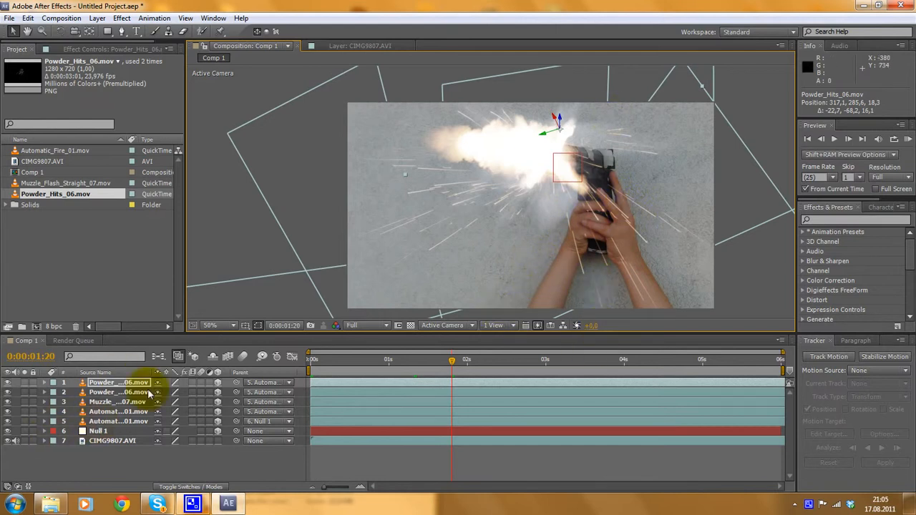
{"action": "left_click_drag", "start_coordinate": [440, 366], "coordinate": [296, 360]}
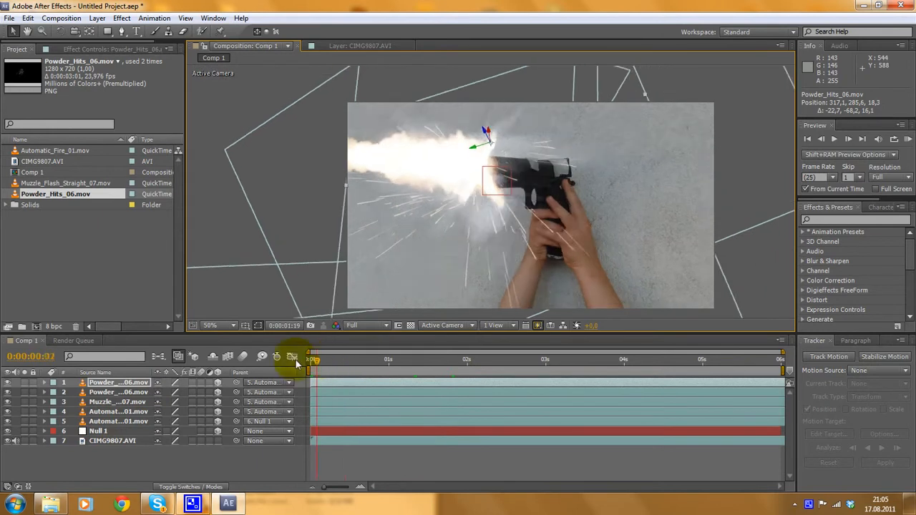
Duplicate the Muzzle_Flash_Straight_07.mov layer and move the copy along the flame to position 662.5, 364.6, 36.7.
{"action": "left_click", "coordinate": [128, 406]}
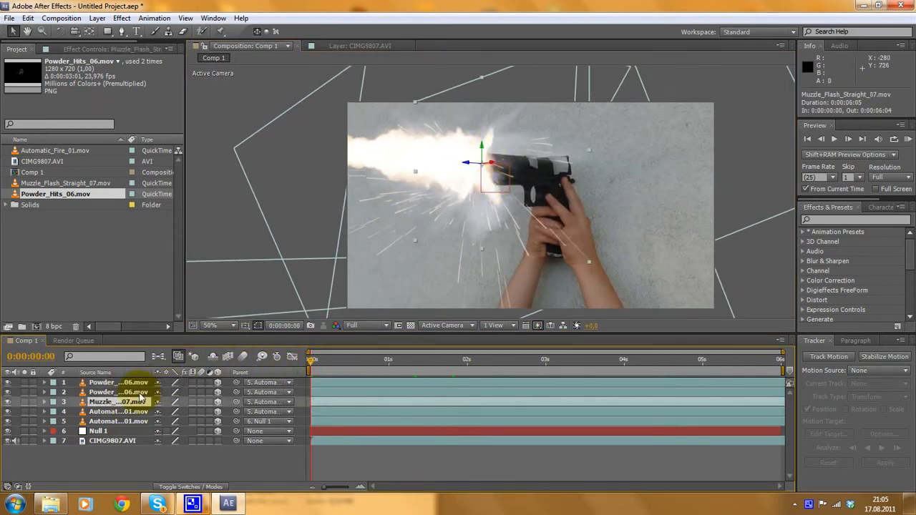
{"action": "key", "text": "ctrl+d"}
{"action": "left_click_drag", "start_coordinate": [471, 166], "coordinate": [351, 159]}
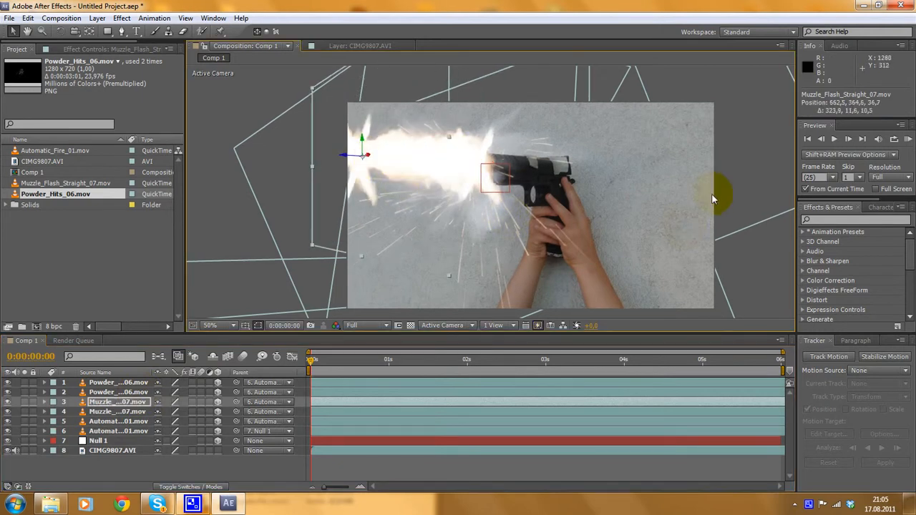
Scale down the duplicated star-shaped flash, shift it to position 612.5, 362.8, 35.1, and check it up to 0:00:01:24.
{"action": "left_click_drag", "start_coordinate": [466, 364], "coordinate": [414, 364]}
{"action": "left_click_drag", "start_coordinate": [421, 156], "coordinate": [441, 156]}
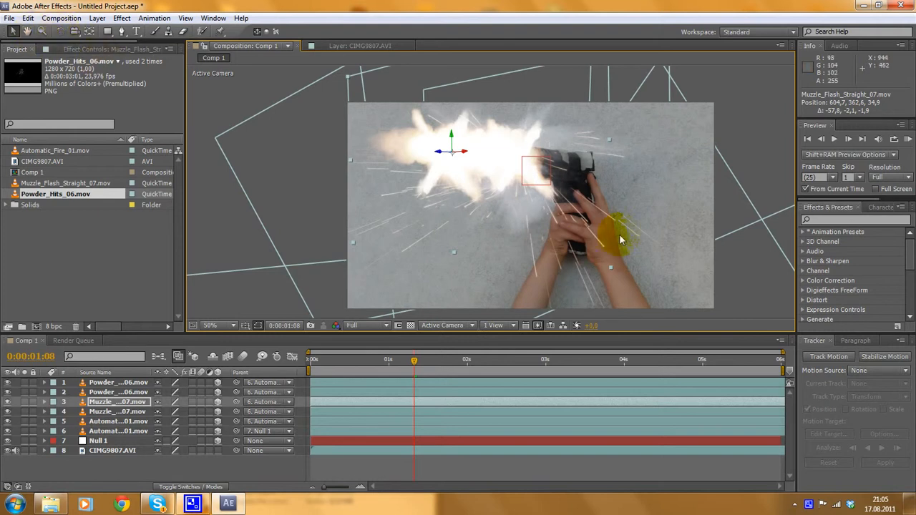
{"action": "left_click_drag", "start_coordinate": [610, 268], "coordinate": [434, 161]}
{"action": "left_click_drag", "start_coordinate": [426, 360], "coordinate": [532, 267]}
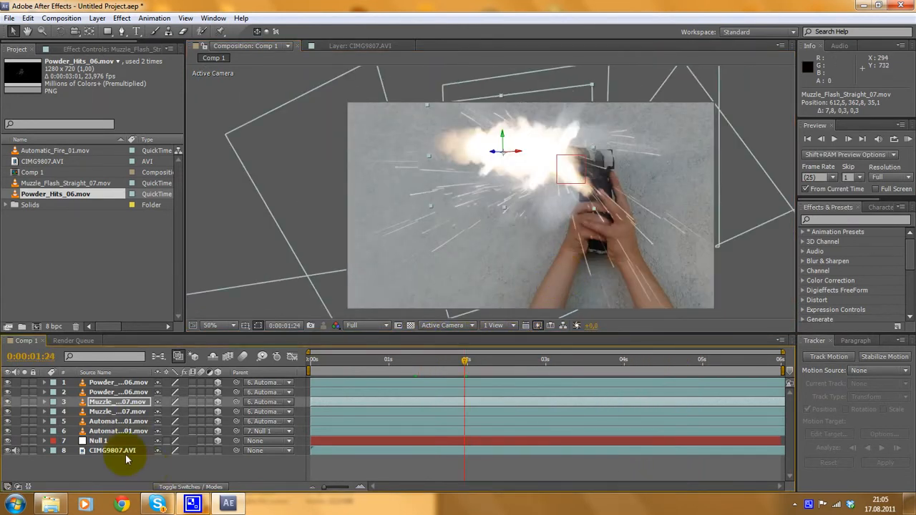
Duplicate the CIMG9807.AVI footage layer.
{"action": "left_click", "coordinate": [115, 451]}
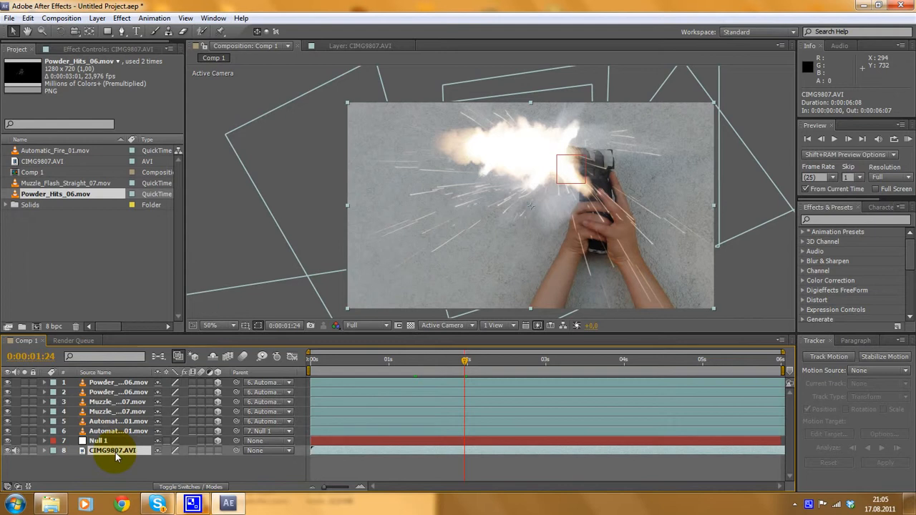
{"action": "key", "text": "ctrl+d"}
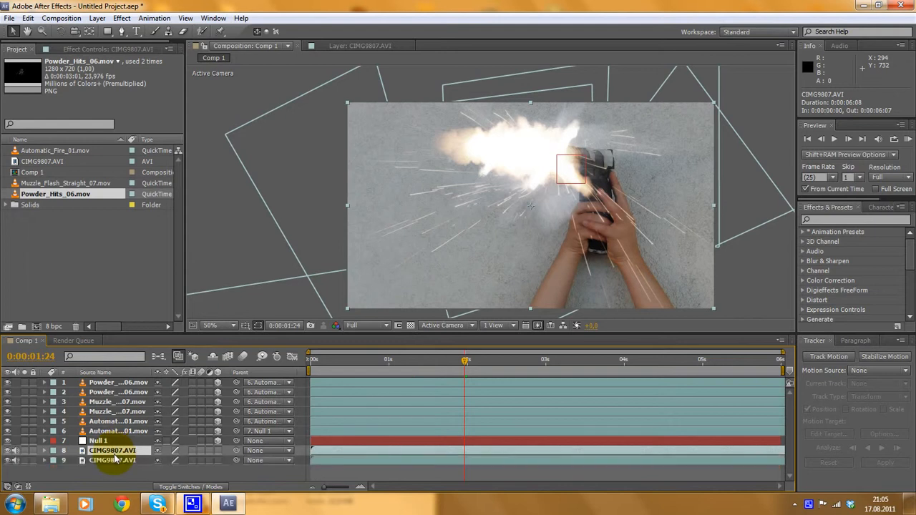
Set the blending mode of the upper CIMG9807.AVI footage copy to Add.
{"action": "left_click", "coordinate": [97, 18]}
{"action": "mouse_move", "coordinate": [130, 236]}
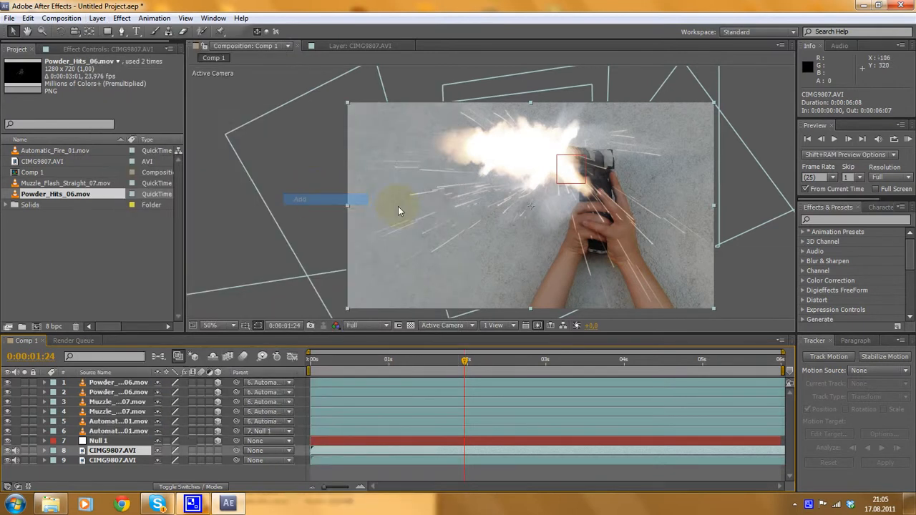
{"action": "left_click", "coordinate": [313, 199]}
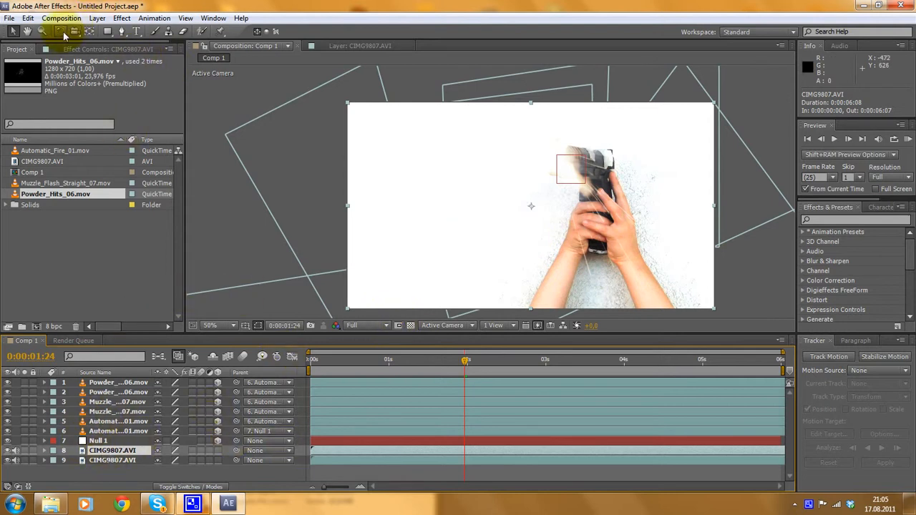
Draw a closed four-point curved mask around the gun and hands on the upper CIMG9807.AVI layer with the Pen tool.
{"action": "left_click", "coordinate": [122, 31]}
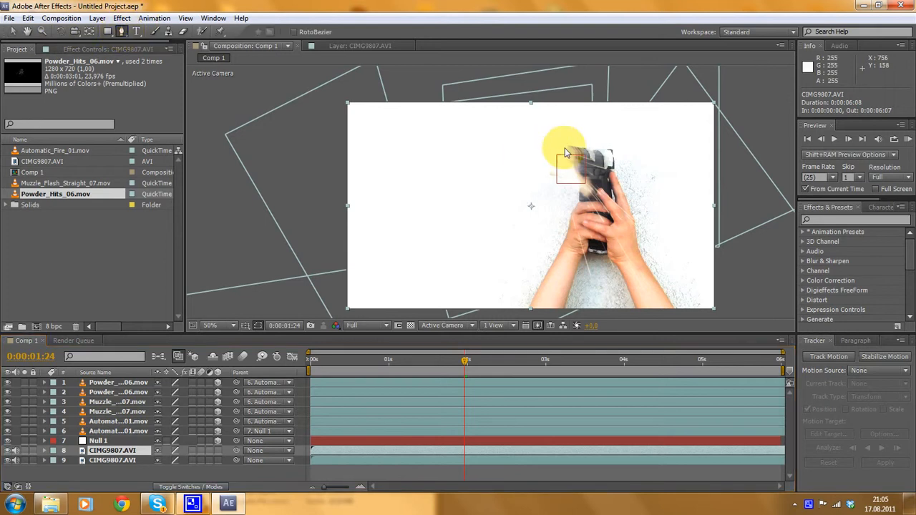
{"action": "left_click", "coordinate": [592, 122]}
{"action": "left_click_drag", "start_coordinate": [502, 213], "coordinate": [501, 312]}
{"action": "left_click_drag", "start_coordinate": [596, 313], "coordinate": [678, 312]}
{"action": "left_click_drag", "start_coordinate": [690, 207], "coordinate": [689, 175]}
{"action": "left_click", "coordinate": [592, 123]}
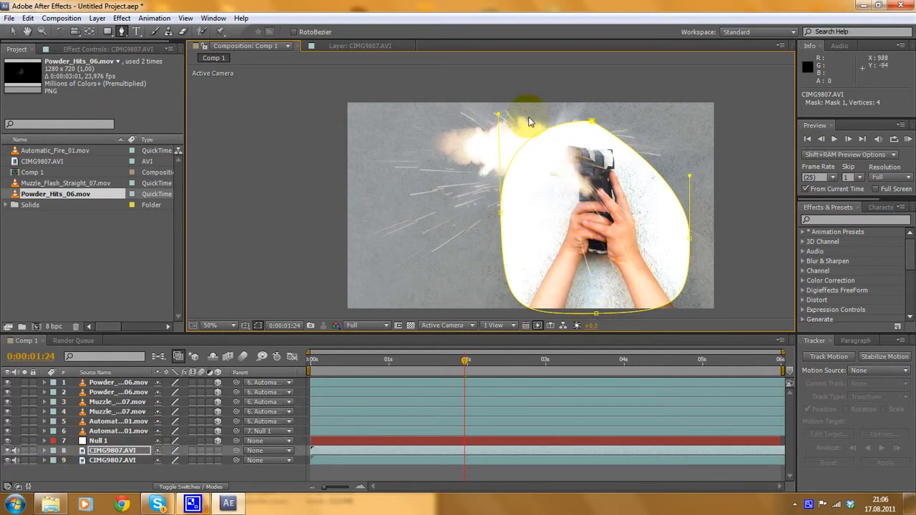
Feather Mask 1 on the upper CIMG9807.AVI layer by 584 pixels and set its mask opacity to 91%.
{"action": "left_click", "coordinate": [44, 451]}
{"action": "scroll", "coordinate": [164, 424], "scroll_direction": "down", "scroll_amount": 1}
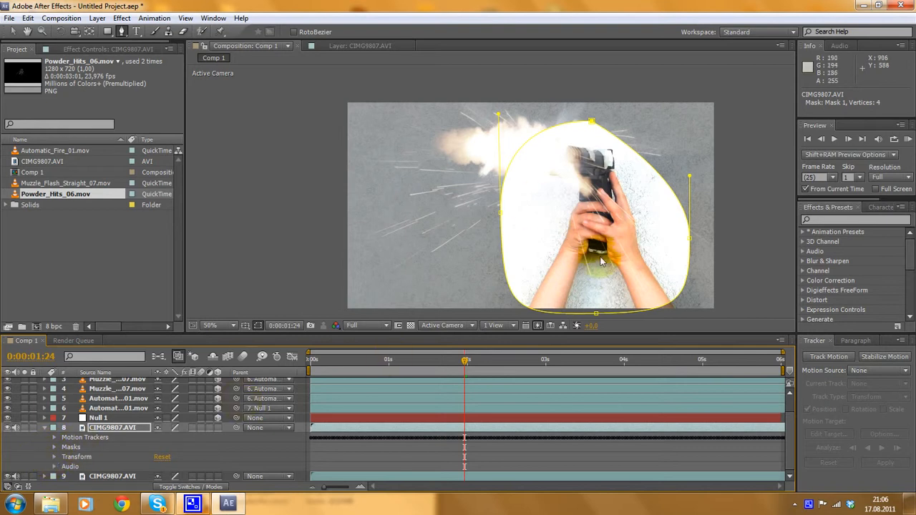
{"action": "left_click", "coordinate": [44, 429]}
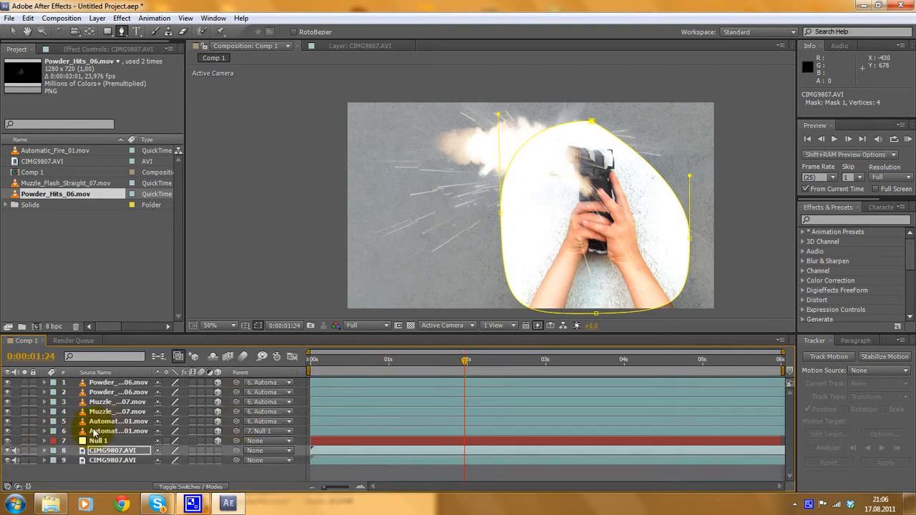
{"action": "left_click", "coordinate": [44, 451]}
{"action": "scroll", "coordinate": [48, 456], "scroll_direction": "down", "scroll_amount": 1}
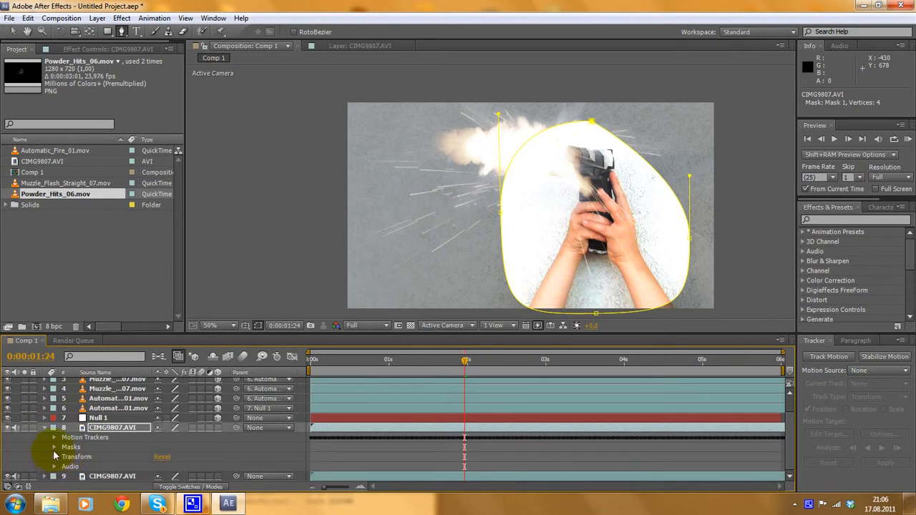
{"action": "left_click", "coordinate": [55, 448]}
{"action": "left_click", "coordinate": [63, 457]}
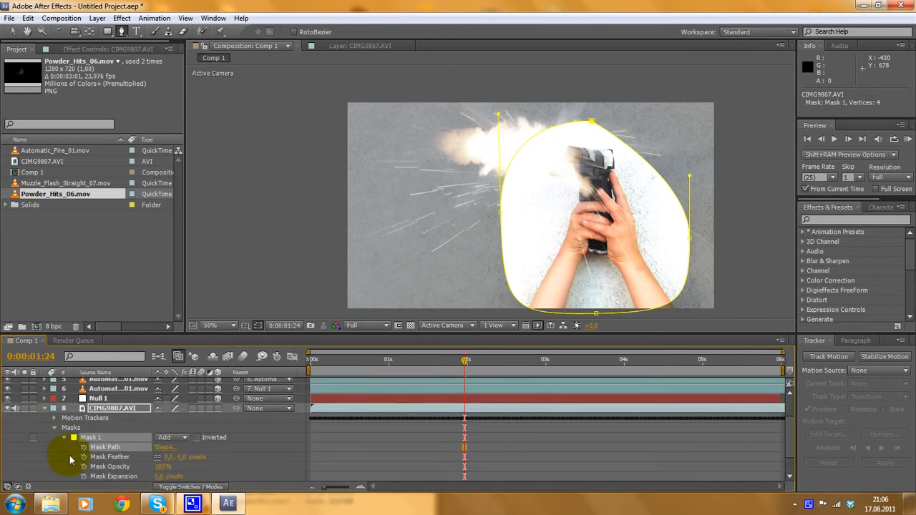
{"action": "scroll", "coordinate": [64, 462], "scroll_direction": "down", "scroll_amount": 2}
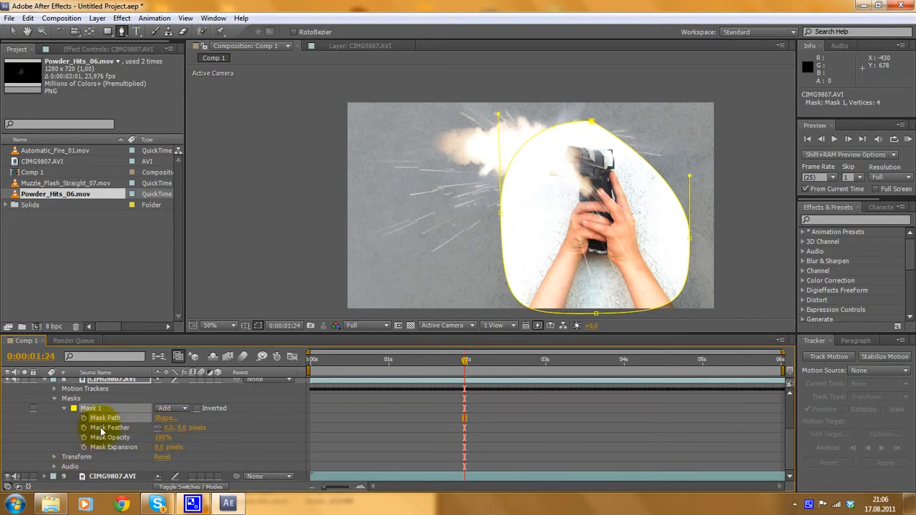
{"action": "left_click_drag", "start_coordinate": [173, 428], "coordinate": [416, 415]}
{"action": "mouse_move", "coordinate": [483, 395]}
{"action": "left_mouse_down"}
{"action": "mouse_move", "coordinate": [453, 398]}
{"action": "mouse_move", "coordinate": [473, 396]}
{"action": "left_mouse_up"}
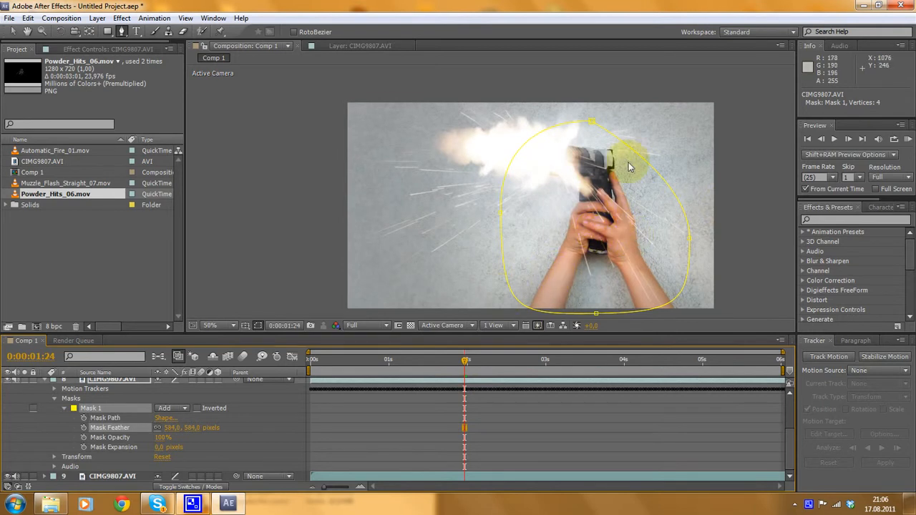
{"action": "left_click_drag", "start_coordinate": [161, 440], "coordinate": [144, 436]}
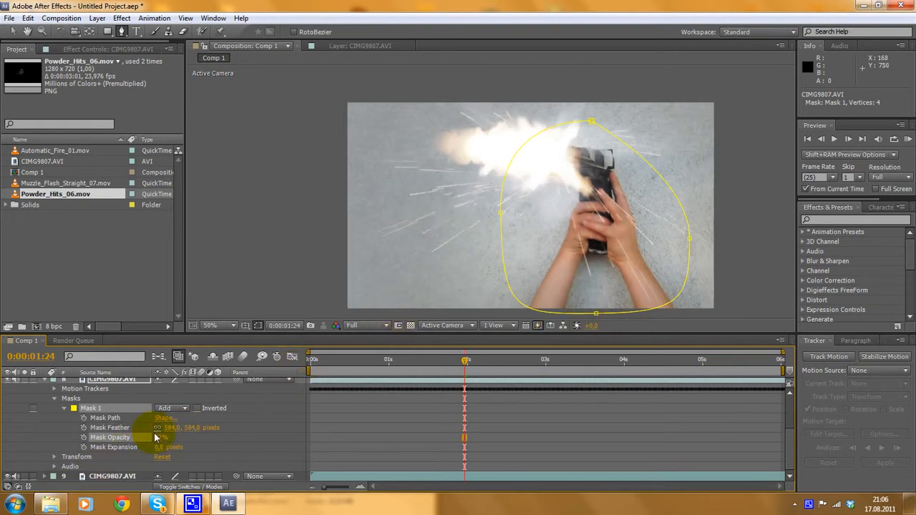
{"action": "left_click_drag", "start_coordinate": [160, 440], "coordinate": [176, 436]}
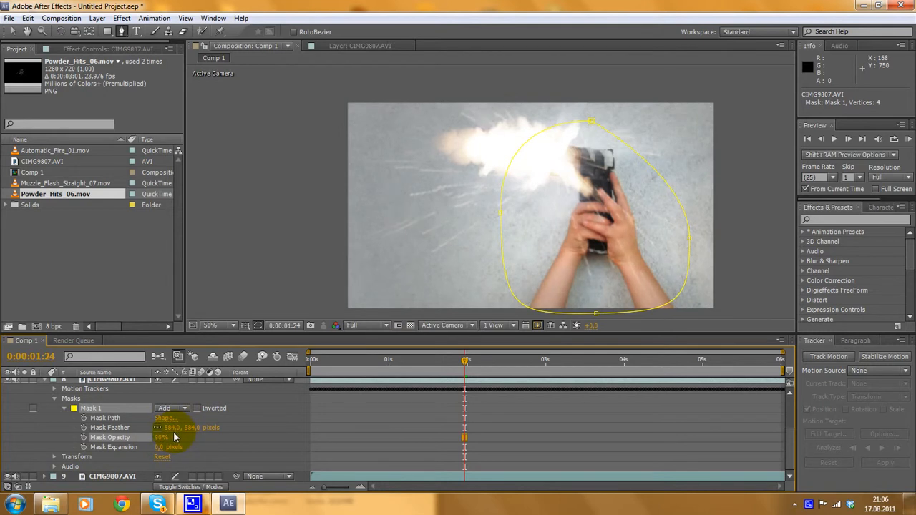
Keyframe the mask path at 0:00:00:00 and move the whole mask sideways so it surrounds the gun and hands.
{"action": "left_click_drag", "start_coordinate": [463, 361], "coordinate": [170, 366]}
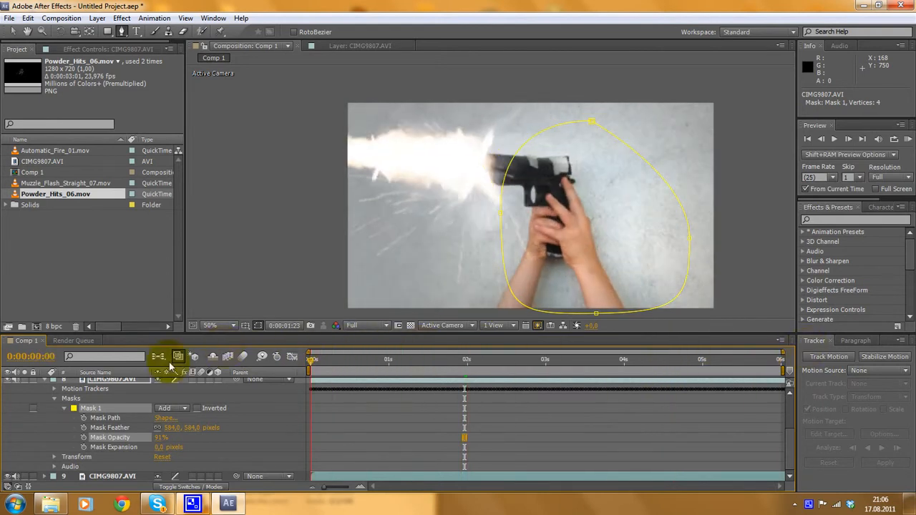
{"action": "left_click", "coordinate": [83, 418]}
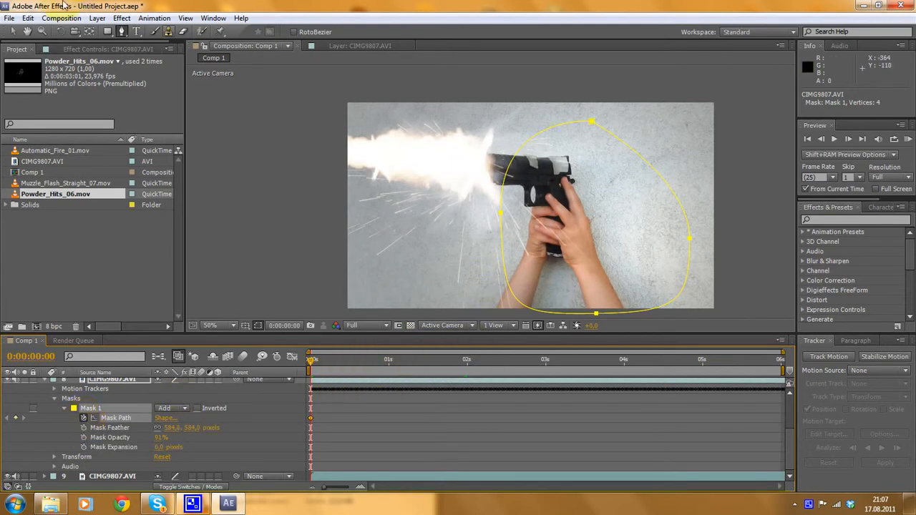
{"action": "left_click", "coordinate": [12, 31]}
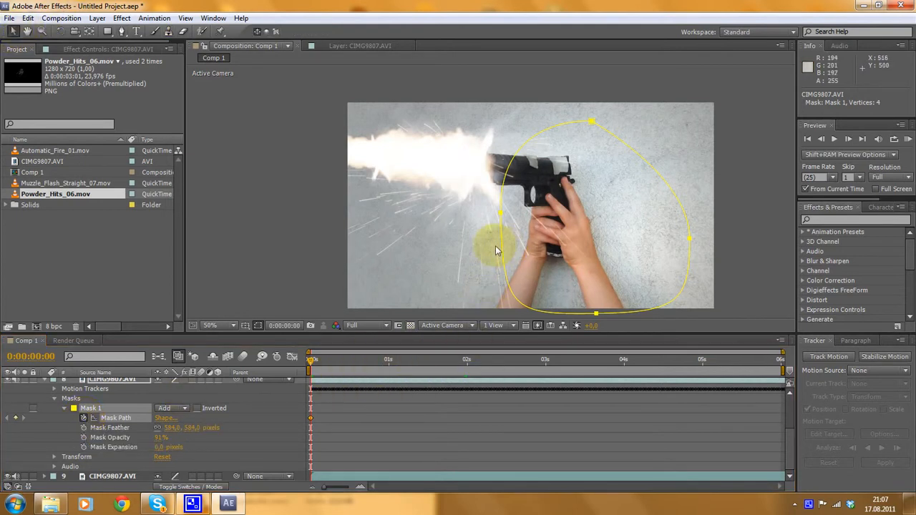
{"action": "left_click_drag", "start_coordinate": [503, 248], "coordinate": [467, 244]}
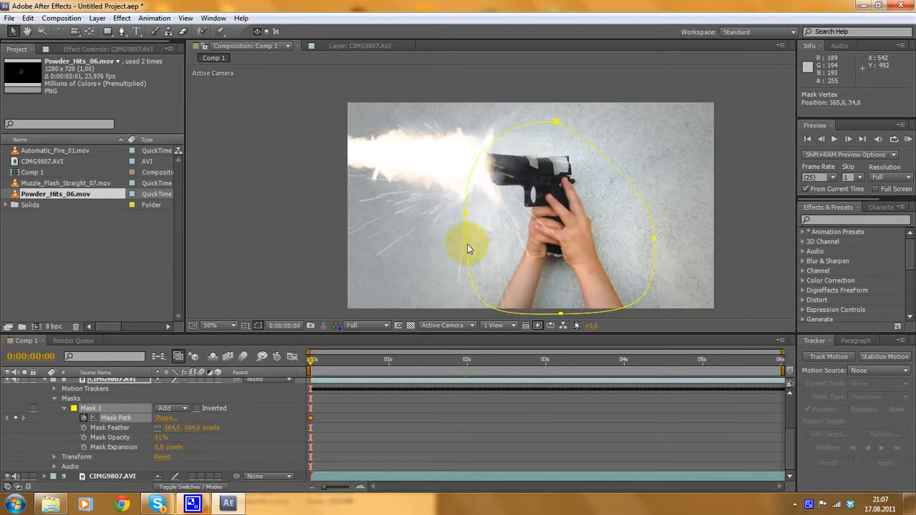
Keyframe the mask path at the end of the composition by moving the mask, and preview the animation from the start.
{"action": "left_click_drag", "start_coordinate": [310, 365], "coordinate": [872, 361]}
{"action": "left_click_drag", "start_coordinate": [655, 276], "coordinate": [706, 321]}
{"action": "left_click_drag", "start_coordinate": [750, 366], "coordinate": [310, 329]}
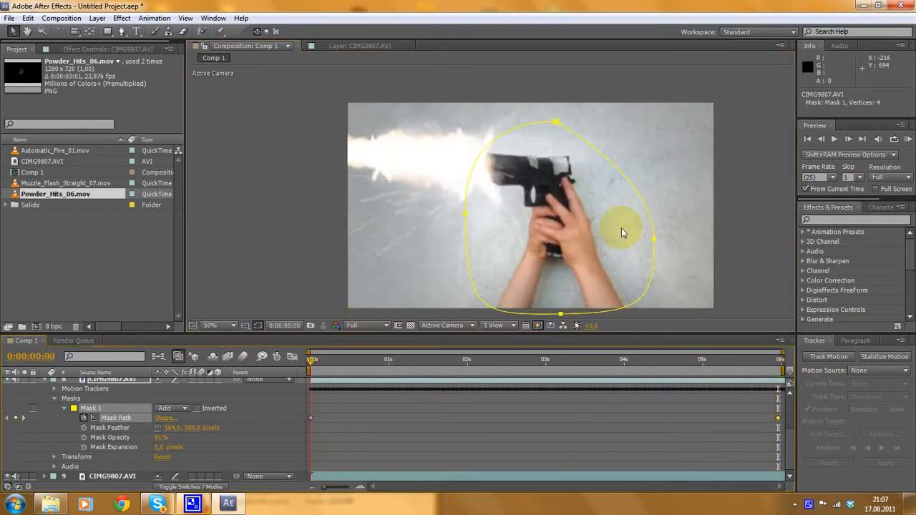
{"action": "left_click", "coordinate": [906, 140]}
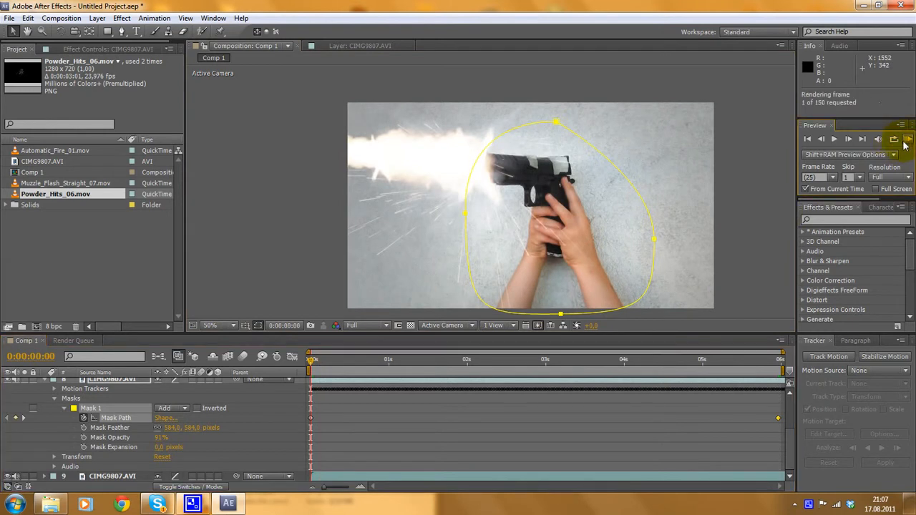
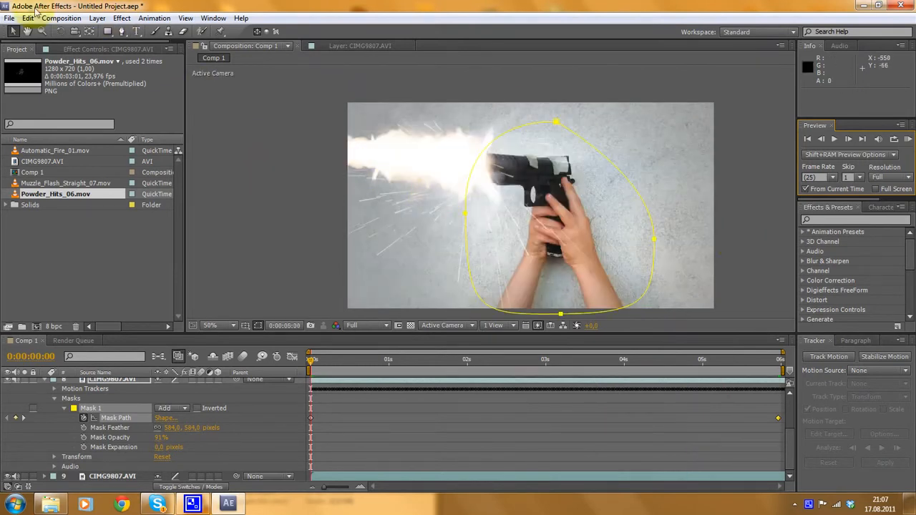
Add Comp 1 to the render queue as a movie and view its output file settings without changing them.
{"action": "left_click", "coordinate": [61, 18]}
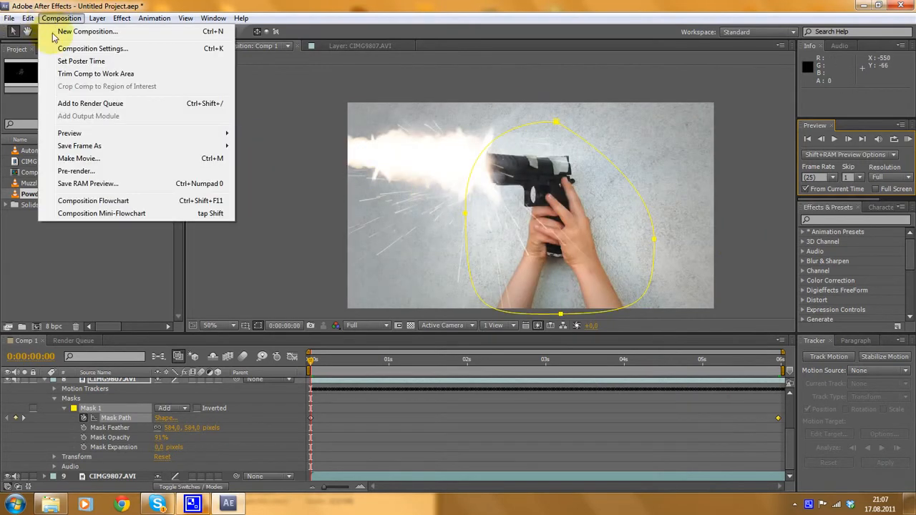
{"action": "left_click", "coordinate": [89, 158]}
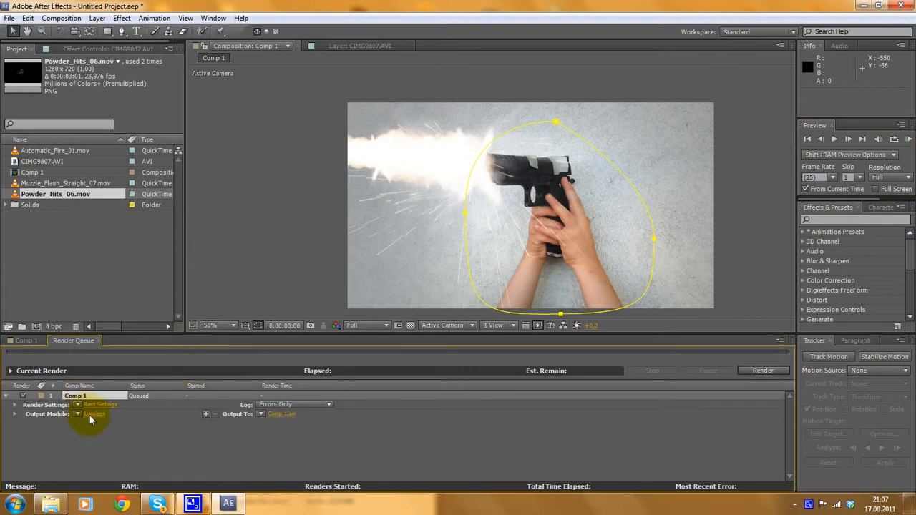
{"action": "left_click", "coordinate": [278, 413]}
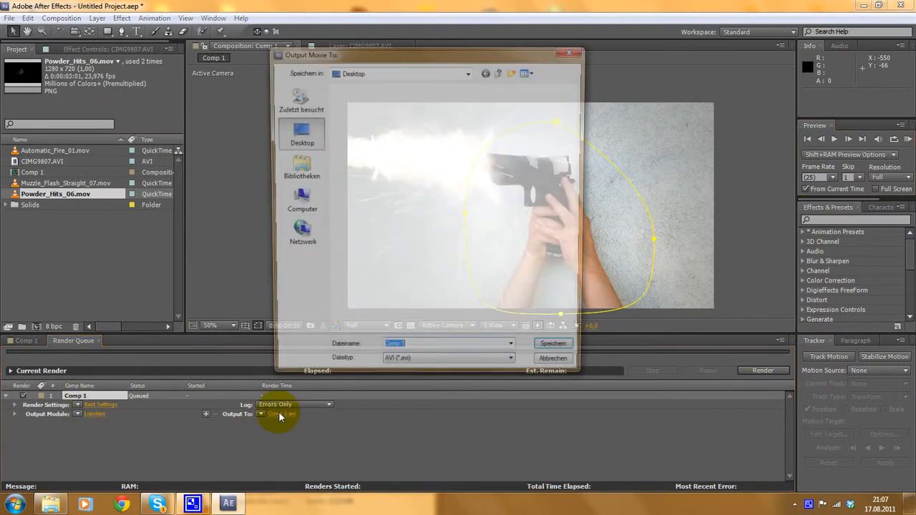
{"action": "left_click", "coordinate": [550, 360]}
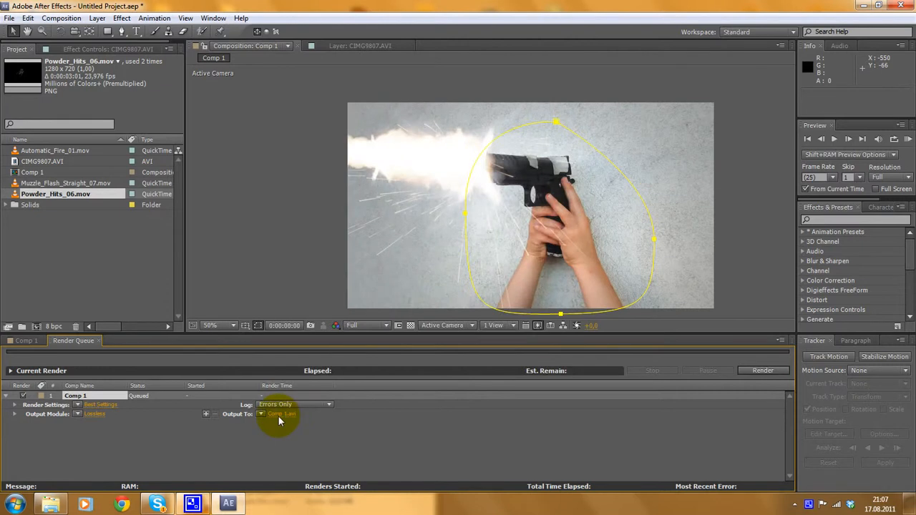